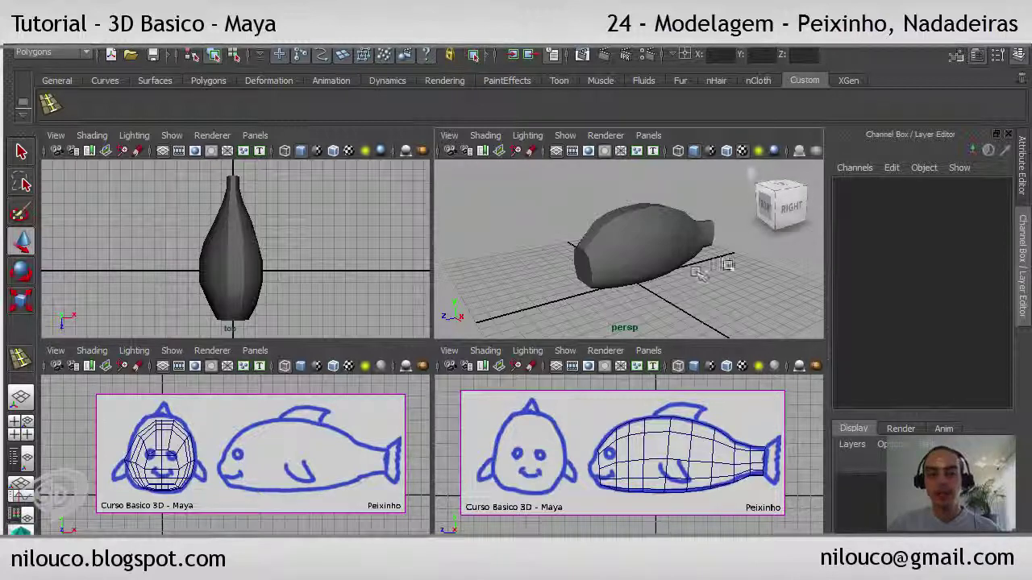
- Orbit the perspective view around the fish and select the body mesh pCube1
{"action": "left_click_drag", "start_coordinate": [664, 292], "coordinate": [239, 431], "text": "alt"}
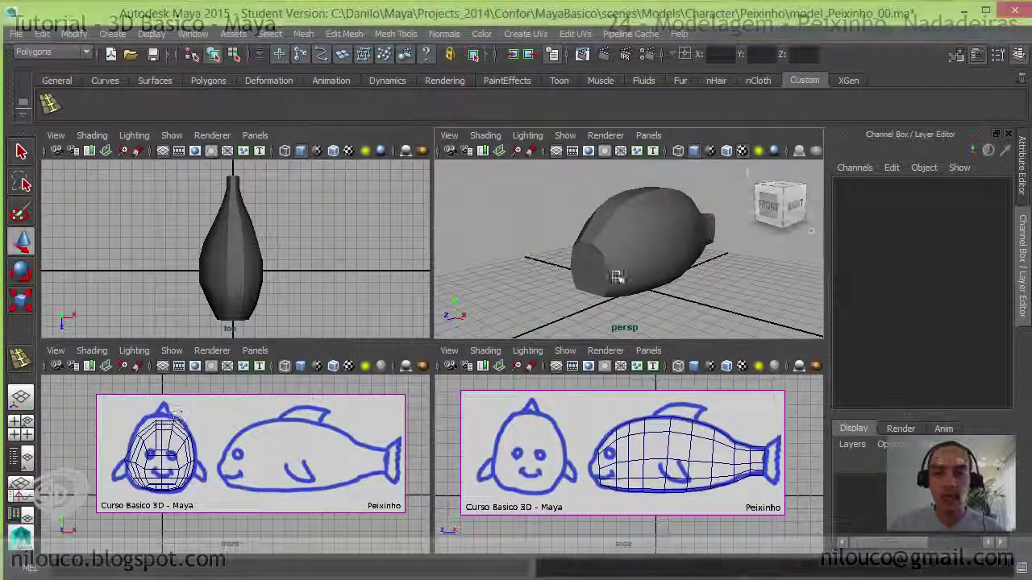
{"action": "left_click_drag", "start_coordinate": [615, 276], "coordinate": [709, 265], "text": "alt"}
{"action": "left_click", "coordinate": [664, 242]}
{"action": "mouse_move", "coordinate": [664, 242]}
{"action": "left_mouse_down", "text": "alt"}
{"action": "mouse_move", "coordinate": [579, 245]}
{"action": "mouse_move", "coordinate": [554, 224]}
{"action": "mouse_move", "coordinate": [499, 242]}
{"action": "mouse_move", "coordinate": [675, 198]}
{"action": "left_mouse_up", "text": "alt"}
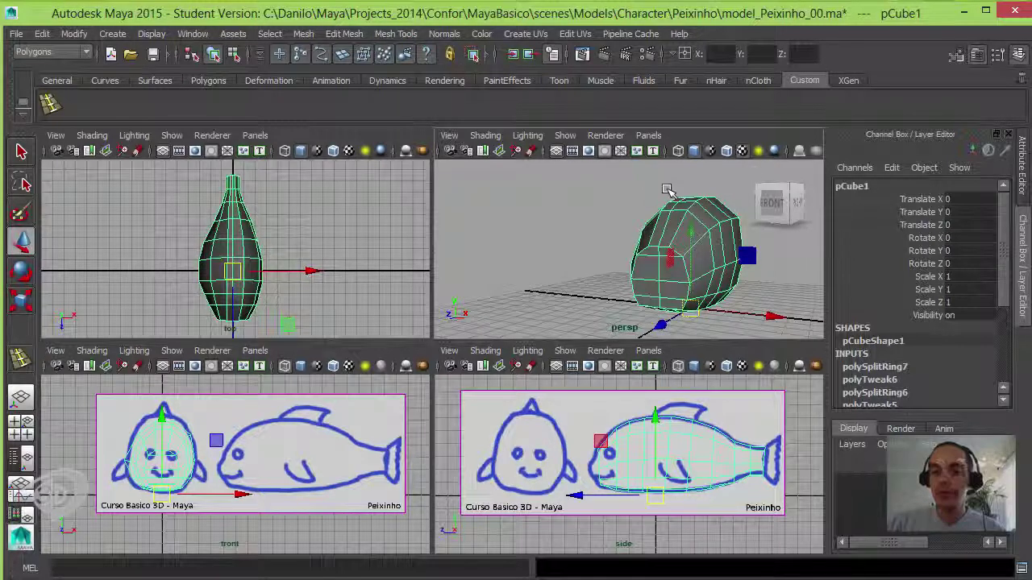
{"action": "mouse_move", "coordinate": [779, 206]}
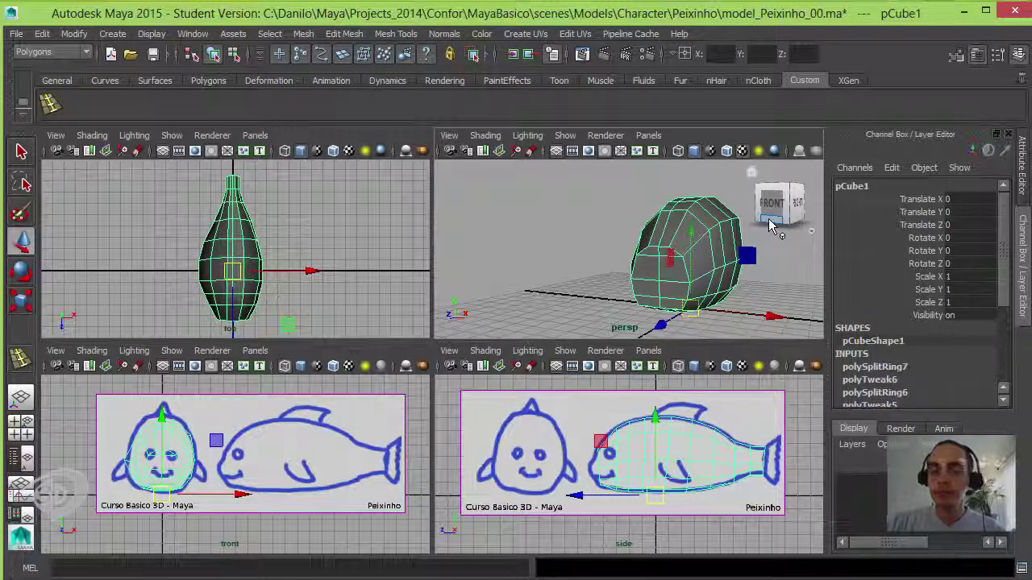
- In edge mode, frame a top edge of the fish and raise it upward
{"action": "right_click_drag", "start_coordinate": [712, 197], "coordinate": [636, 242], "text": "alt"}
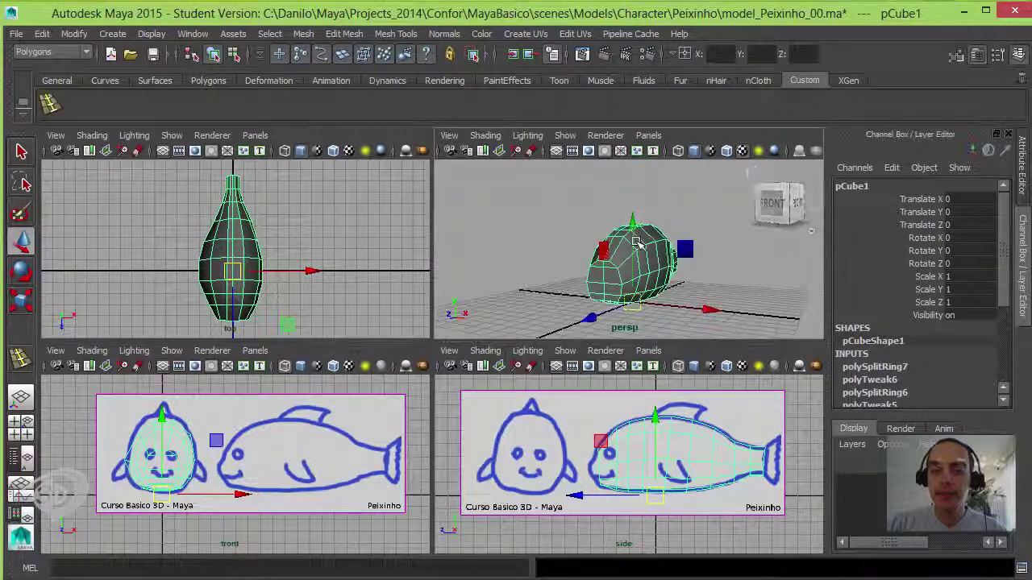
{"action": "scroll", "coordinate": [637, 244], "scroll_direction": "up", "scroll_amount": 5}
{"action": "key", "text": "F9"}
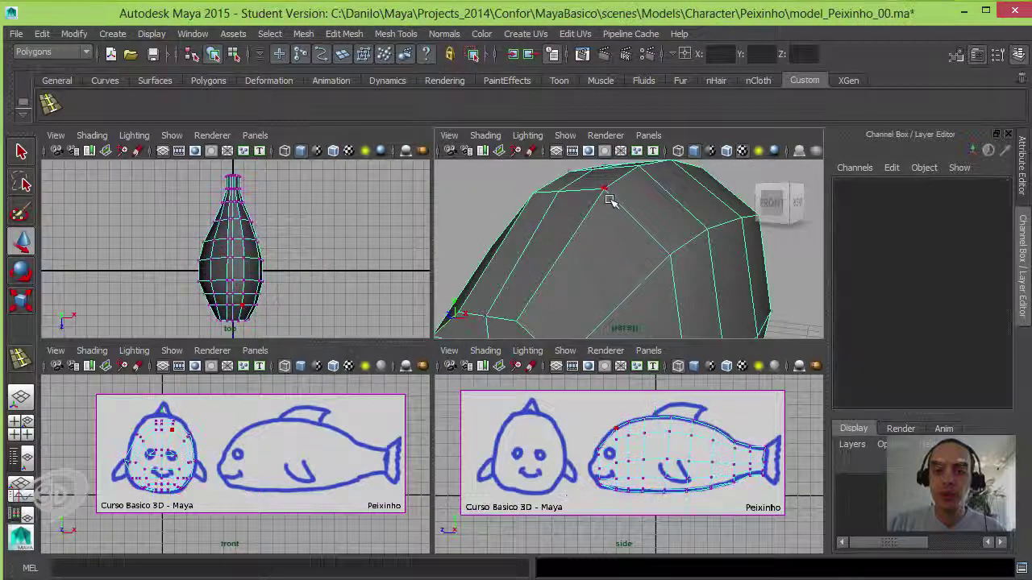
{"action": "key", "text": "F10"}
{"action": "left_click", "coordinate": [588, 214]}
{"action": "key", "text": "f"}
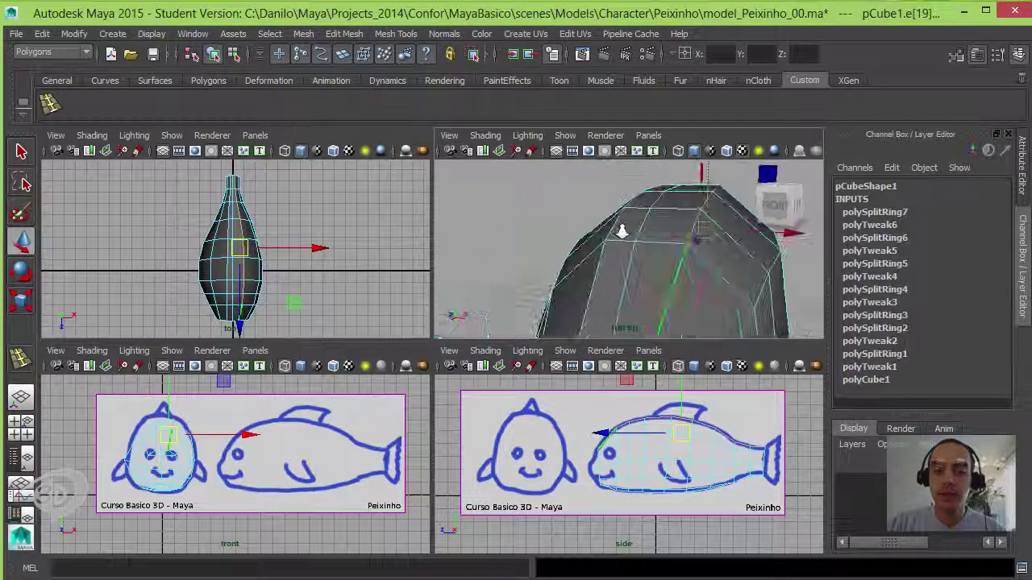
{"action": "left_click_drag", "start_coordinate": [587, 212], "coordinate": [637, 200], "text": "alt"}
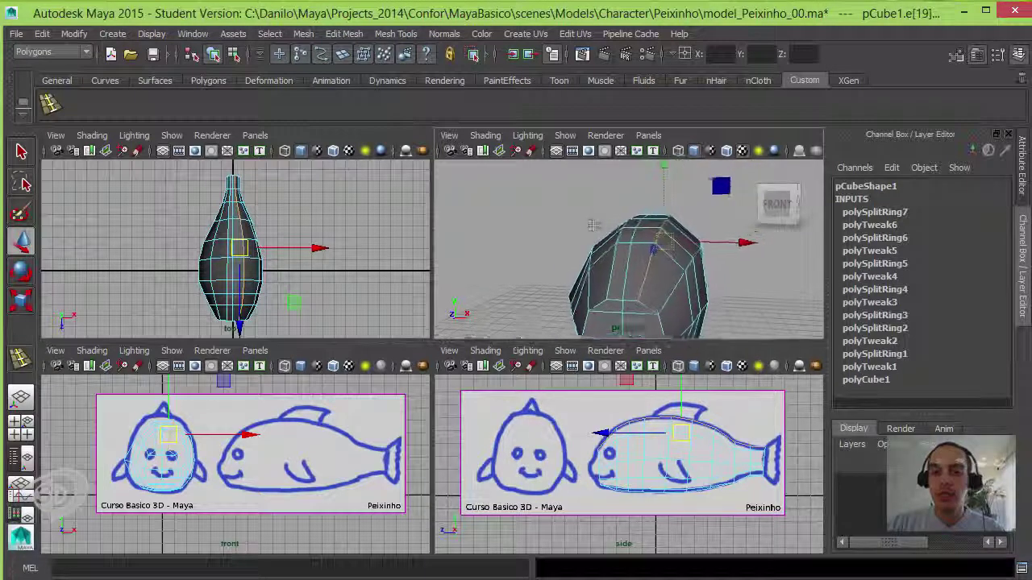
{"action": "left_click_drag", "start_coordinate": [660, 167], "coordinate": [659, 169]}
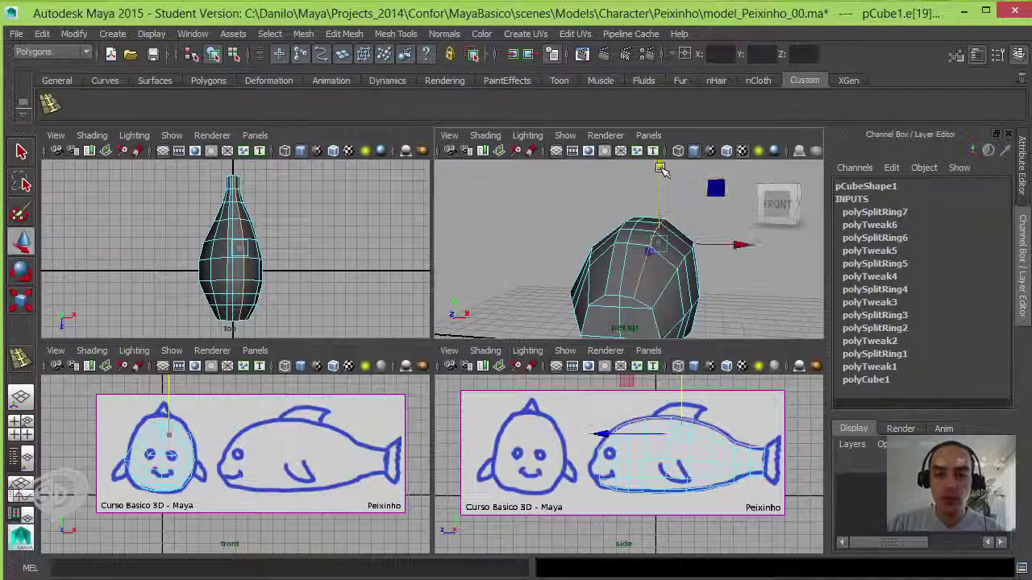
- Select the full edge loop along the top and check it from the side and behind
{"action": "left_click", "coordinate": [667, 231]}
{"action": "left_click_drag", "start_coordinate": [685, 213], "coordinate": [633, 236], "text": "alt"}
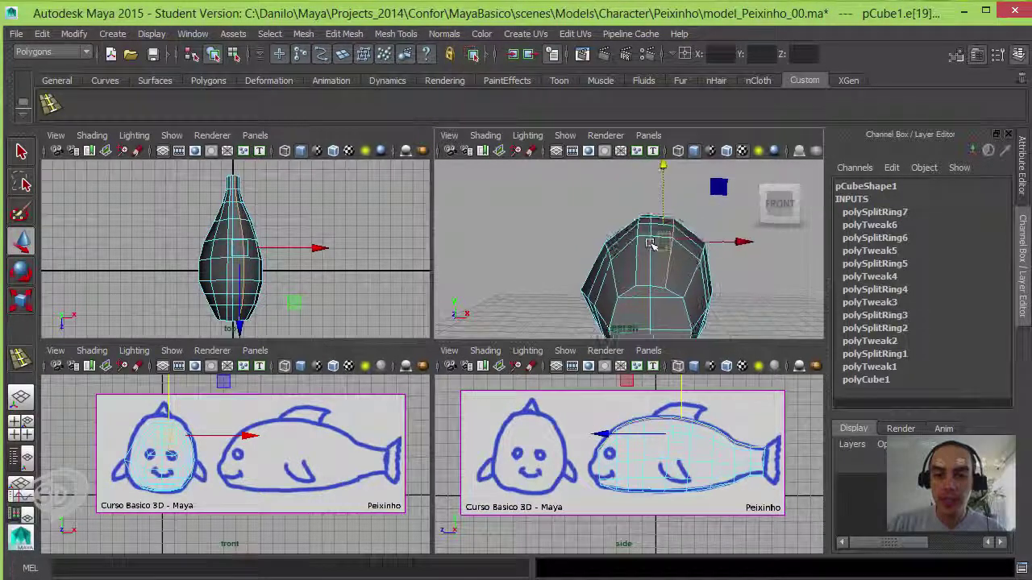
{"action": "double_click", "coordinate": [681, 234]}
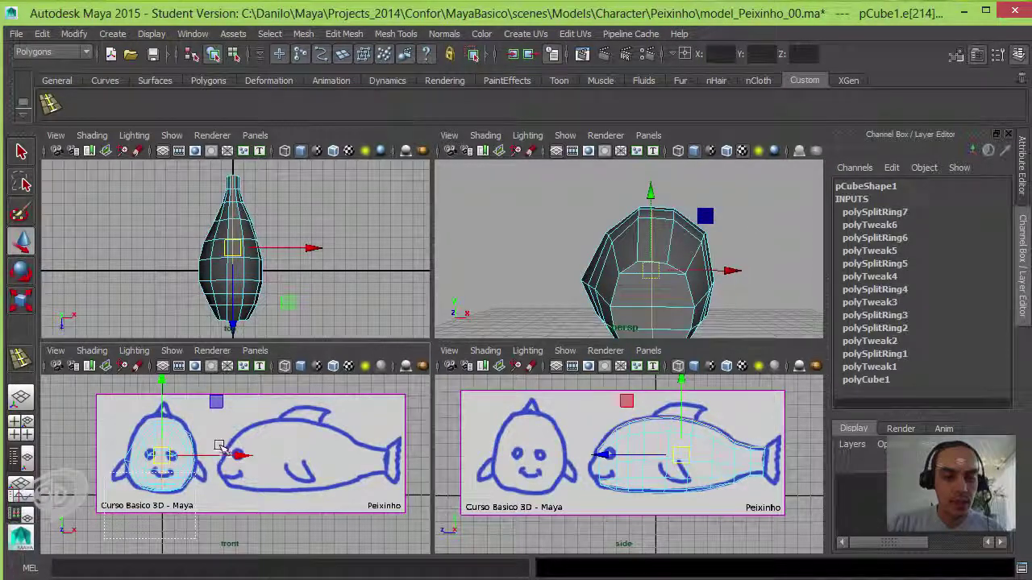
{"action": "mouse_move", "coordinate": [628, 242]}
{"action": "left_mouse_down", "text": "alt"}
{"action": "mouse_move", "coordinate": [470, 264]}
{"action": "mouse_move", "coordinate": [623, 234]}
{"action": "left_mouse_up", "text": "alt"}
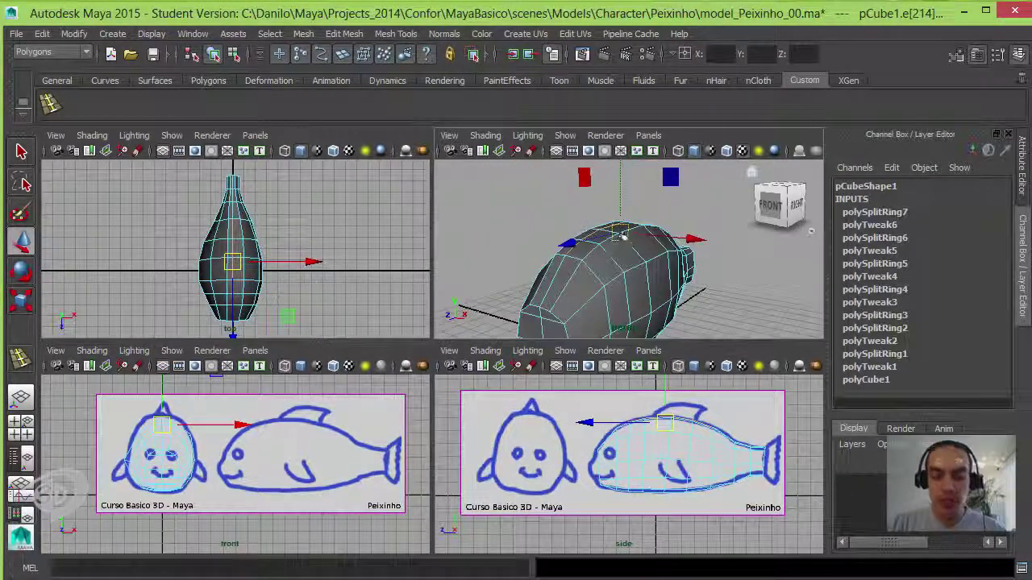
{"action": "left_click_drag", "start_coordinate": [619, 188], "coordinate": [535, 214], "text": "alt"}
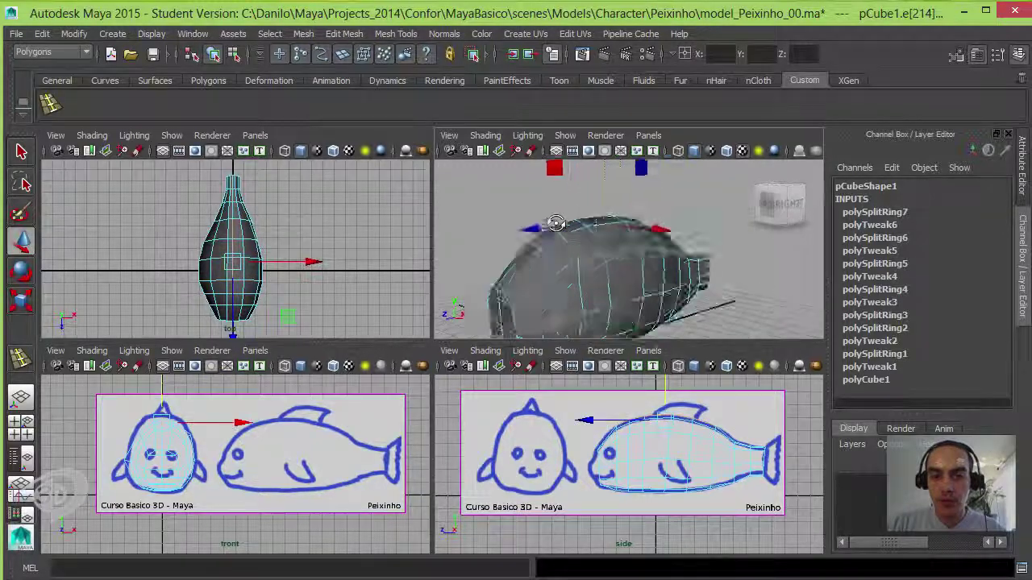
{"action": "mouse_move", "coordinate": [610, 237]}
{"action": "left_mouse_down", "text": "alt"}
{"action": "mouse_move", "coordinate": [738, 177]}
{"action": "mouse_move", "coordinate": [764, 227]}
{"action": "mouse_move", "coordinate": [606, 245]}
{"action": "mouse_move", "coordinate": [606, 287]}
{"action": "left_mouse_up", "text": "alt"}
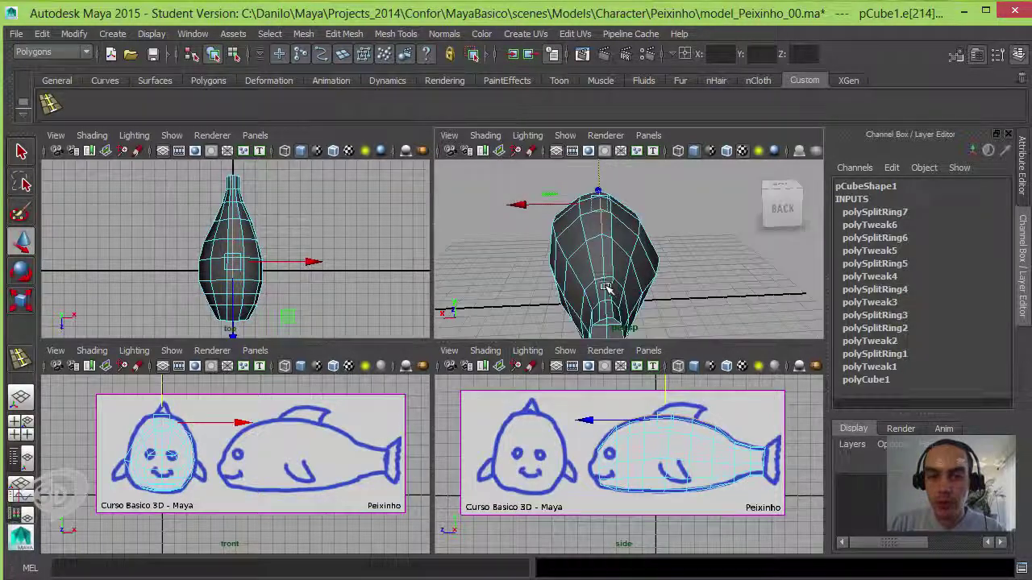
- Select edges at the tail and move them vertically to stretch the tail taller
{"action": "left_click", "coordinate": [604, 309]}
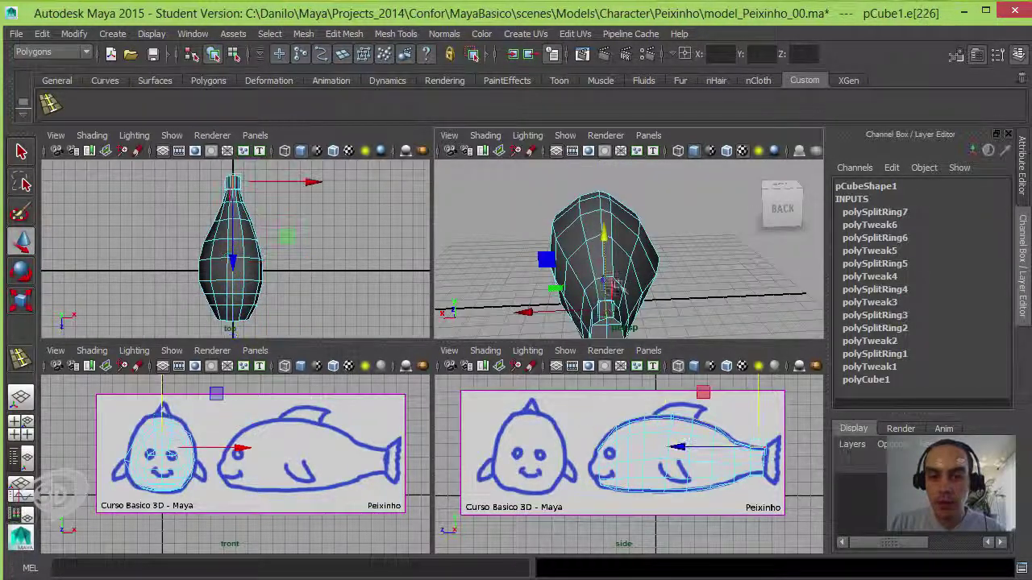
{"action": "left_click_drag", "start_coordinate": [605, 308], "coordinate": [686, 286], "text": "alt"}
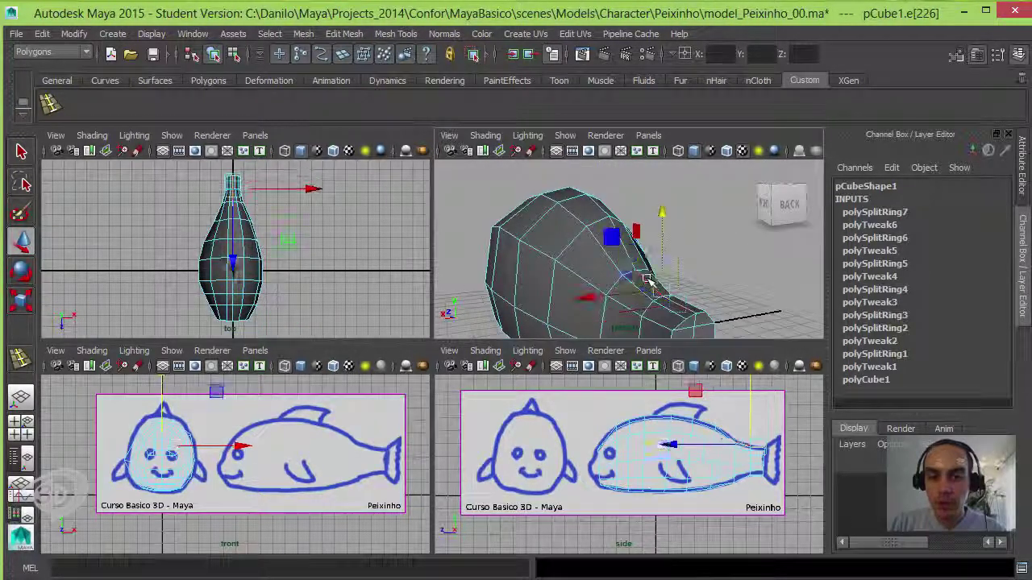
{"action": "left_click", "coordinate": [661, 286]}
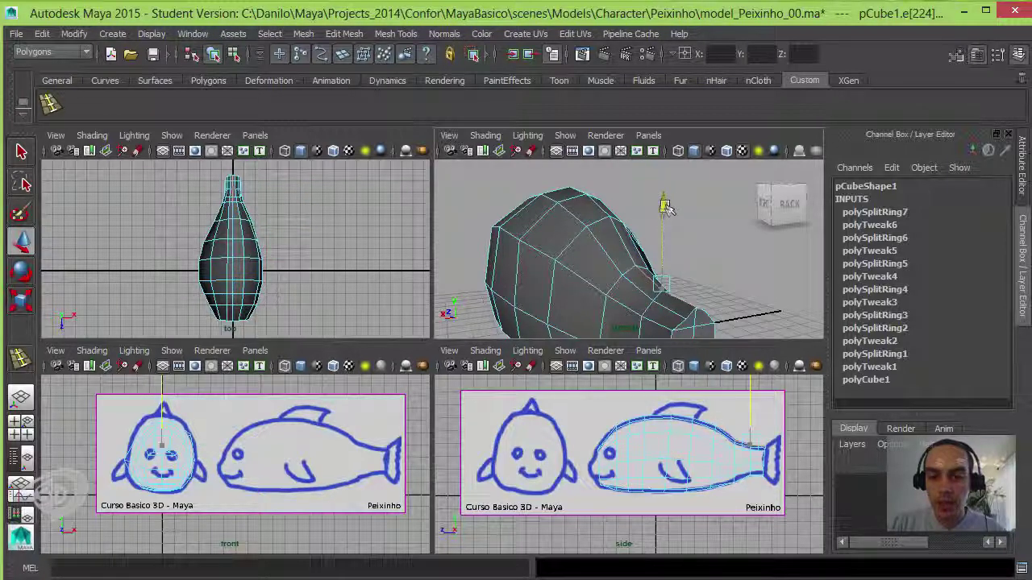
{"action": "mouse_move", "coordinate": [663, 206]}
{"action": "left_mouse_down", "text": "alt"}
{"action": "mouse_move", "coordinate": [583, 292]}
{"action": "mouse_move", "coordinate": [529, 286]}
{"action": "mouse_move", "coordinate": [604, 290]}
{"action": "mouse_move", "coordinate": [664, 277]}
{"action": "mouse_move", "coordinate": [637, 278]}
{"action": "mouse_move", "coordinate": [649, 282]}
{"action": "mouse_move", "coordinate": [686, 242]}
{"action": "left_mouse_up", "text": "alt"}
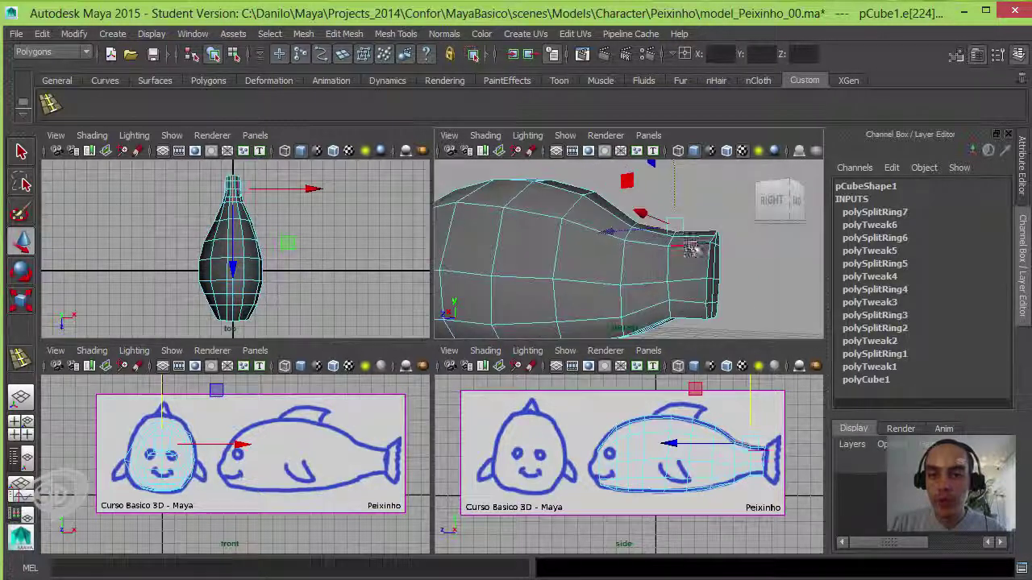
{"action": "left_click", "coordinate": [691, 243]}
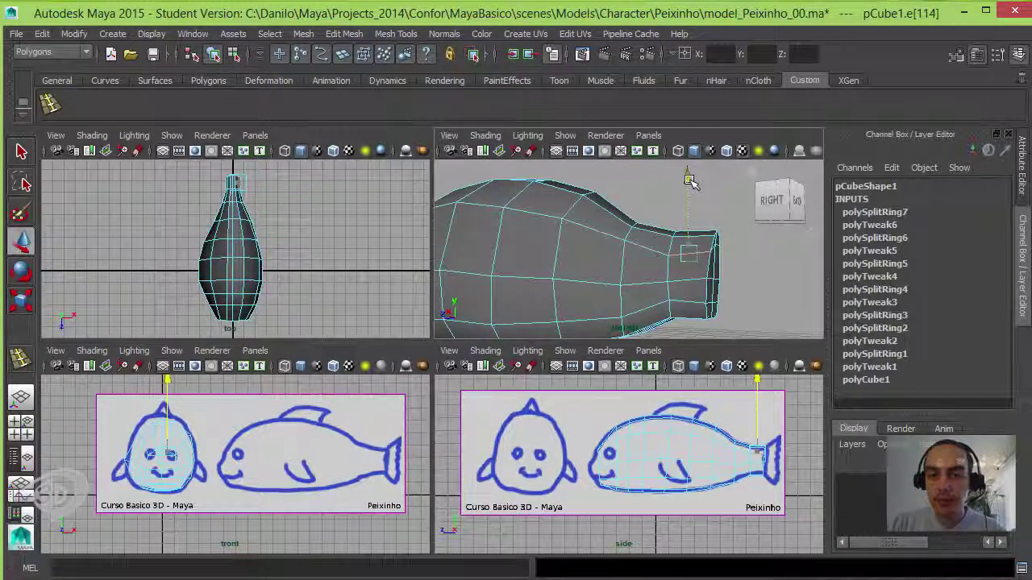
{"action": "left_click_drag", "start_coordinate": [685, 172], "coordinate": [674, 248]}
{"action": "left_click", "coordinate": [676, 252]}
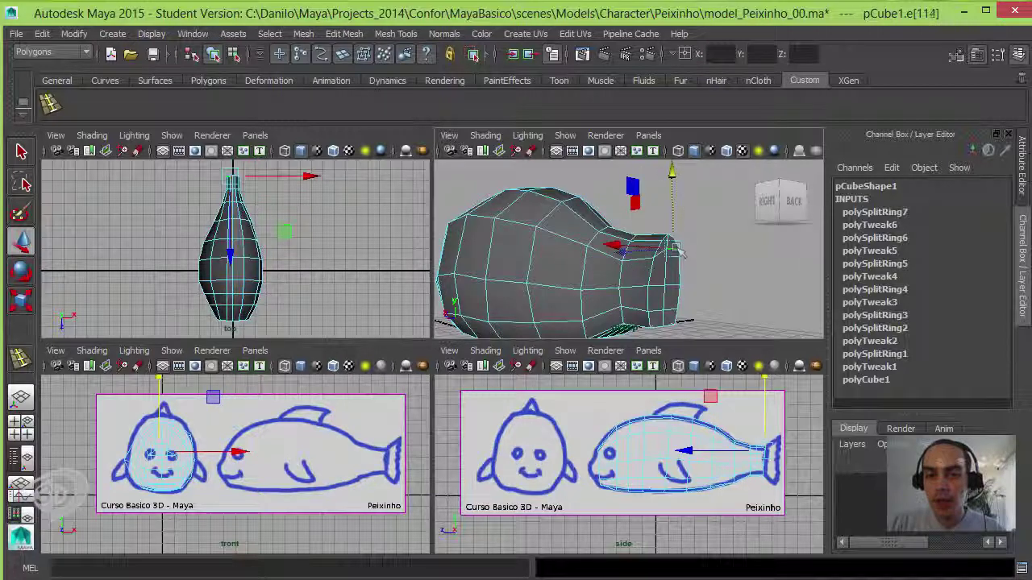
{"action": "mouse_move", "coordinate": [676, 179]}
{"action": "left_mouse_down"}
{"action": "mouse_move", "coordinate": [612, 228]}
{"action": "mouse_move", "coordinate": [608, 291]}
{"action": "mouse_move", "coordinate": [582, 300]}
{"action": "mouse_move", "coordinate": [649, 248]}
{"action": "left_mouse_up"}
- Select edges toward the tail base and the vertical edge at the tail end
{"action": "left_click", "coordinate": [582, 300]}
{"action": "left_click", "coordinate": [577, 308], "text": "shift"}
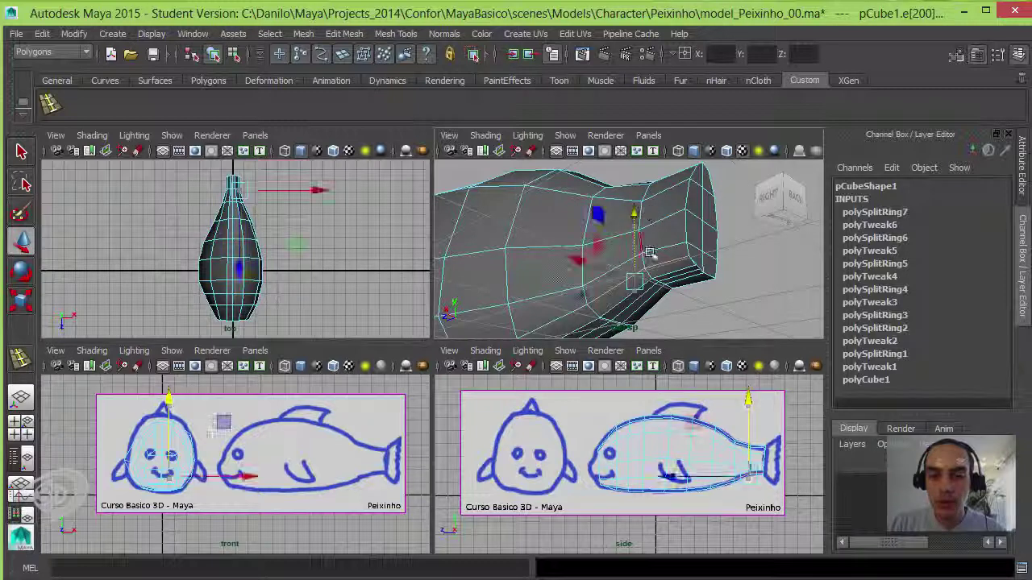
{"action": "left_click", "coordinate": [600, 278]}
{"action": "left_click", "coordinate": [673, 212], "text": "shift"}
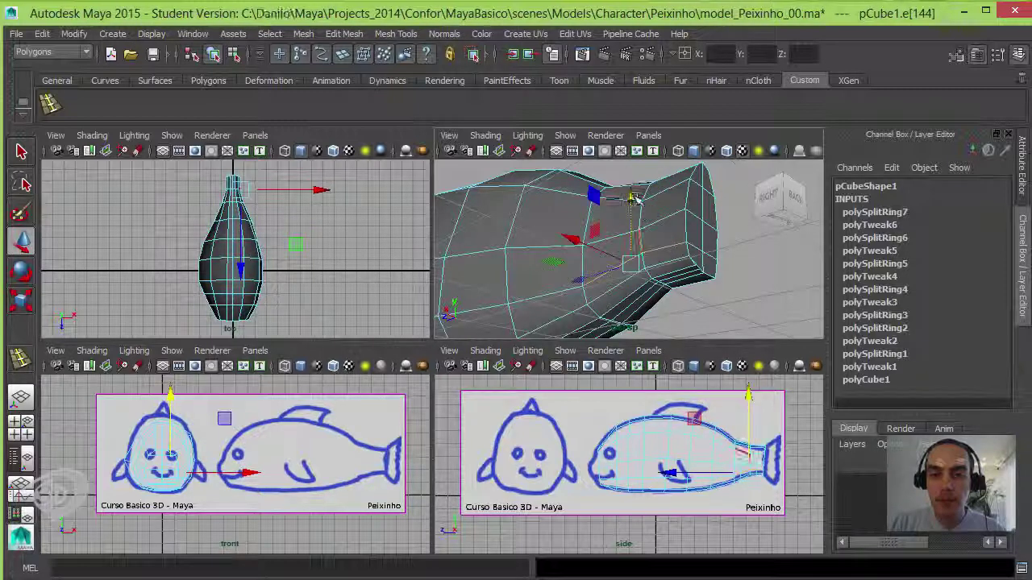
{"action": "left_click_drag", "start_coordinate": [673, 212], "coordinate": [645, 202], "text": "alt"}
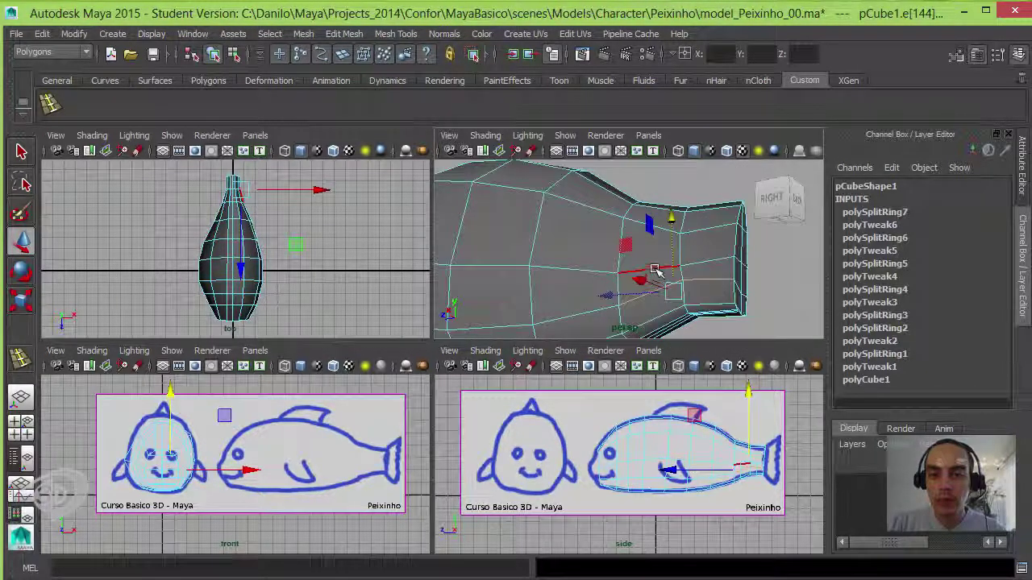
{"action": "left_click", "coordinate": [650, 197], "text": "shift"}
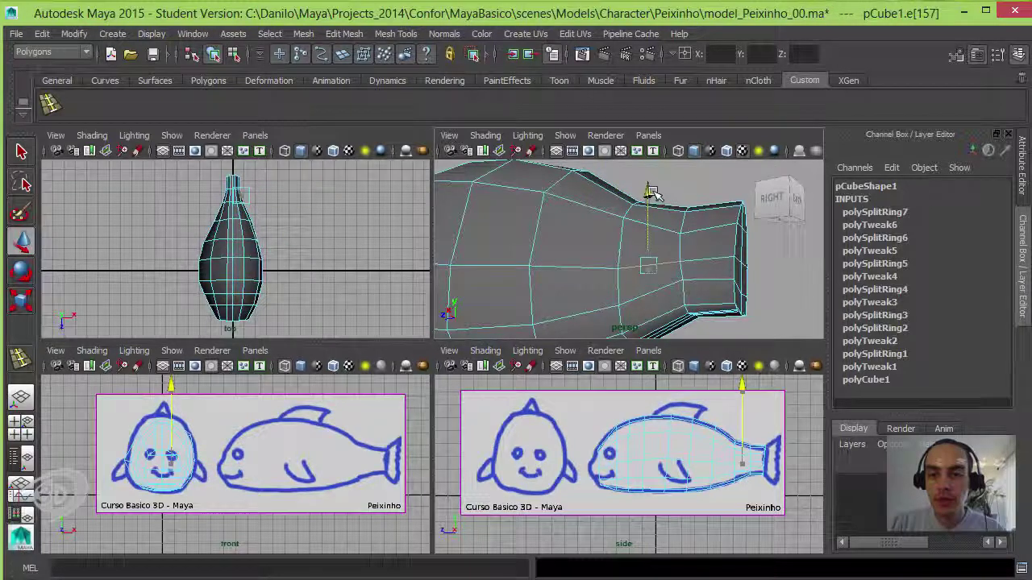
{"action": "mouse_move", "coordinate": [650, 194]}
{"action": "left_mouse_down", "text": "alt"}
{"action": "mouse_move", "coordinate": [613, 248]}
{"action": "mouse_move", "coordinate": [614, 268]}
{"action": "left_mouse_up", "text": "alt"}
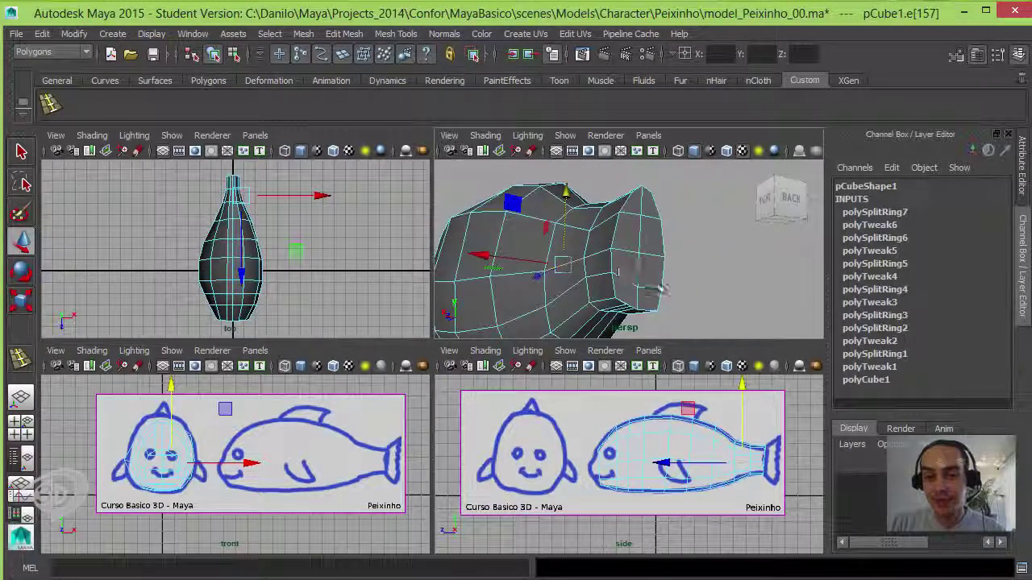
{"action": "left_click", "coordinate": [645, 256]}
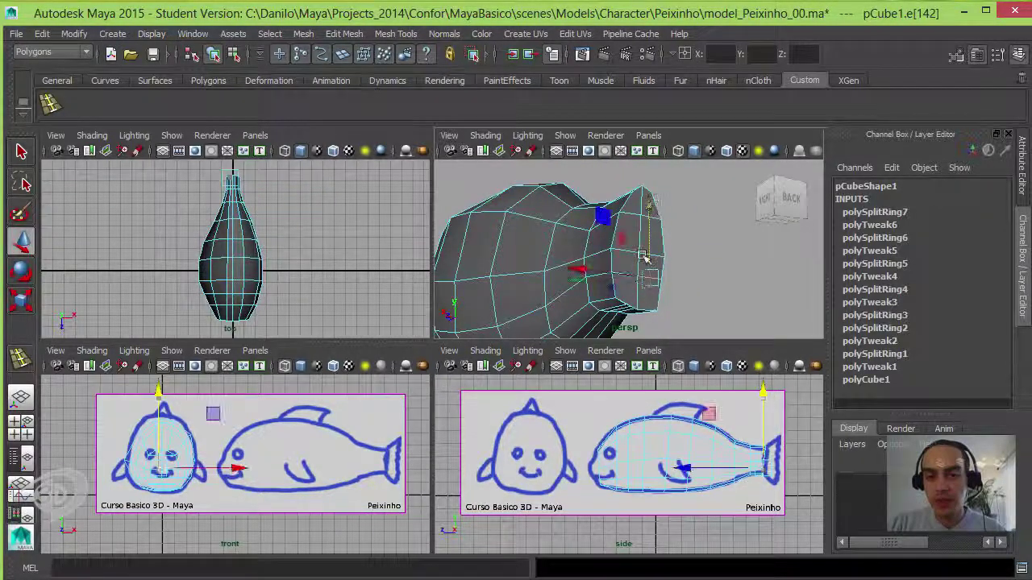
- Move the top tail edge downward with the Move tool to flatten the fin shape
{"action": "mouse_move", "coordinate": [643, 256]}
{"action": "left_mouse_down", "text": "alt"}
{"action": "mouse_move", "coordinate": [623, 250]}
{"action": "mouse_move", "coordinate": [588, 271]}
{"action": "left_mouse_up", "text": "alt"}
{"action": "left_click", "coordinate": [594, 215]}
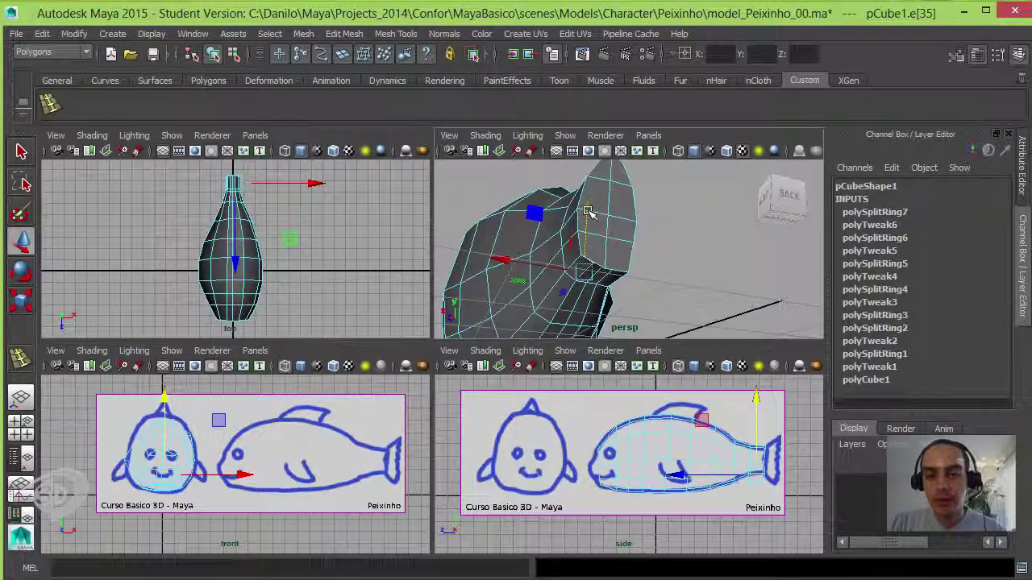
{"action": "key", "text": "q"}
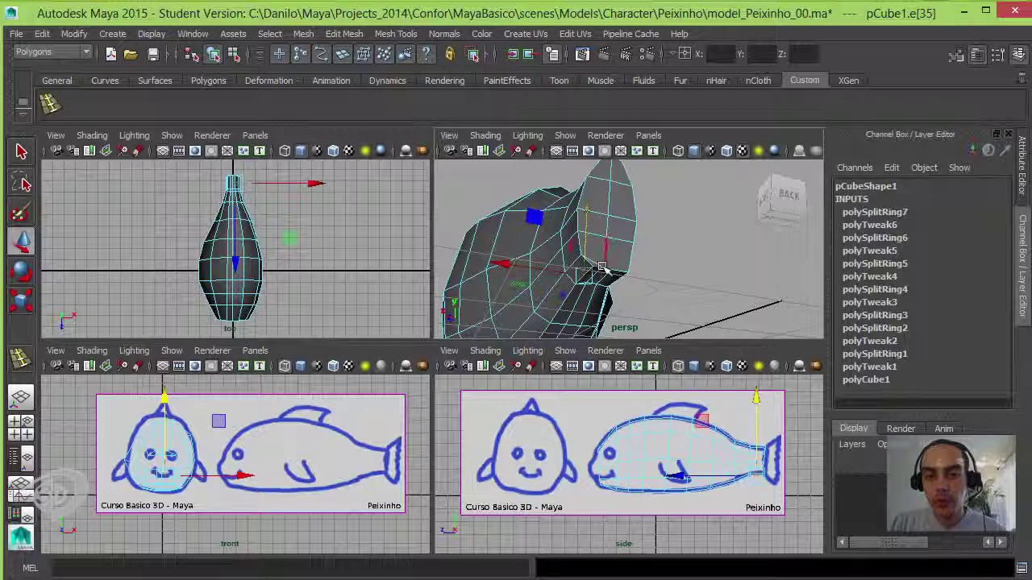
{"action": "left_click", "coordinate": [619, 206]}
{"action": "key", "text": "q"}
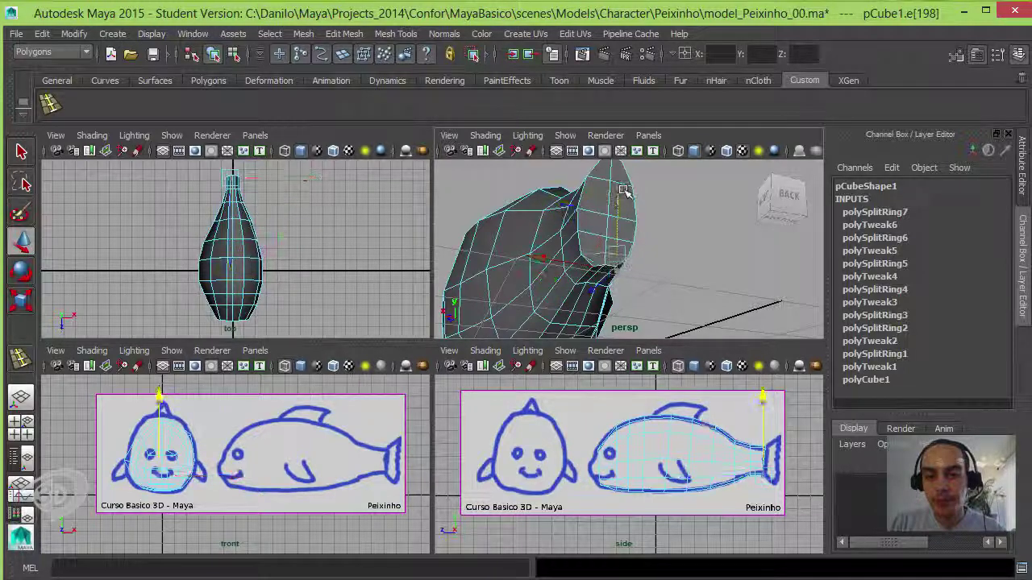
{"action": "key", "text": "w"}
{"action": "mouse_move", "coordinate": [629, 189]}
{"action": "left_mouse_down", "text": "alt"}
{"action": "mouse_move", "coordinate": [607, 296]}
{"action": "mouse_move", "coordinate": [566, 305]}
{"action": "left_mouse_up", "text": "alt"}
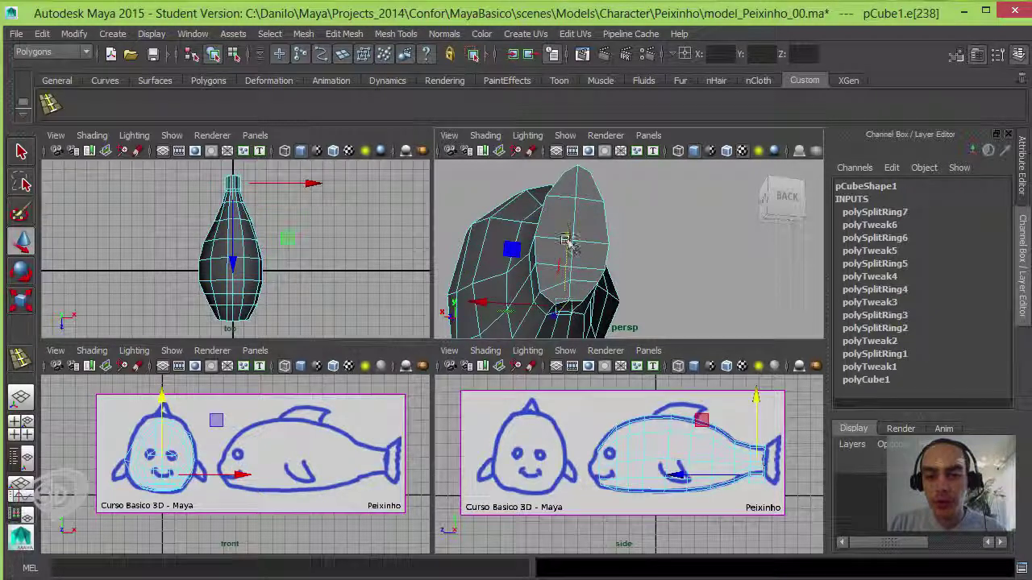
{"action": "mouse_move", "coordinate": [568, 239]}
{"action": "left_mouse_down"}
{"action": "mouse_move", "coordinate": [569, 250]}
{"action": "mouse_move", "coordinate": [618, 258]}
{"action": "left_mouse_up"}
{"action": "scroll", "coordinate": [704, 298], "scroll_direction": "up", "scroll_amount": 3}
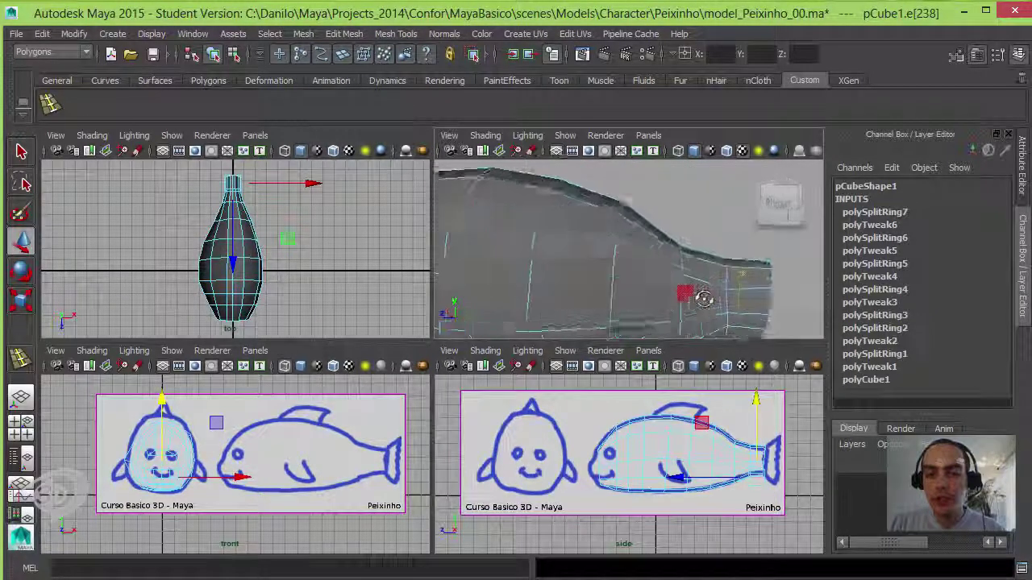
{"action": "mouse_move", "coordinate": [704, 298]}
{"action": "left_mouse_down", "text": "alt"}
{"action": "mouse_move", "coordinate": [709, 291]}
{"action": "mouse_move", "coordinate": [669, 270]}
{"action": "mouse_move", "coordinate": [732, 298]}
{"action": "mouse_move", "coordinate": [651, 267]}
{"action": "mouse_move", "coordinate": [620, 268]}
{"action": "mouse_move", "coordinate": [673, 246]}
{"action": "mouse_move", "coordinate": [699, 256]}
{"action": "left_mouse_up", "text": "alt"}
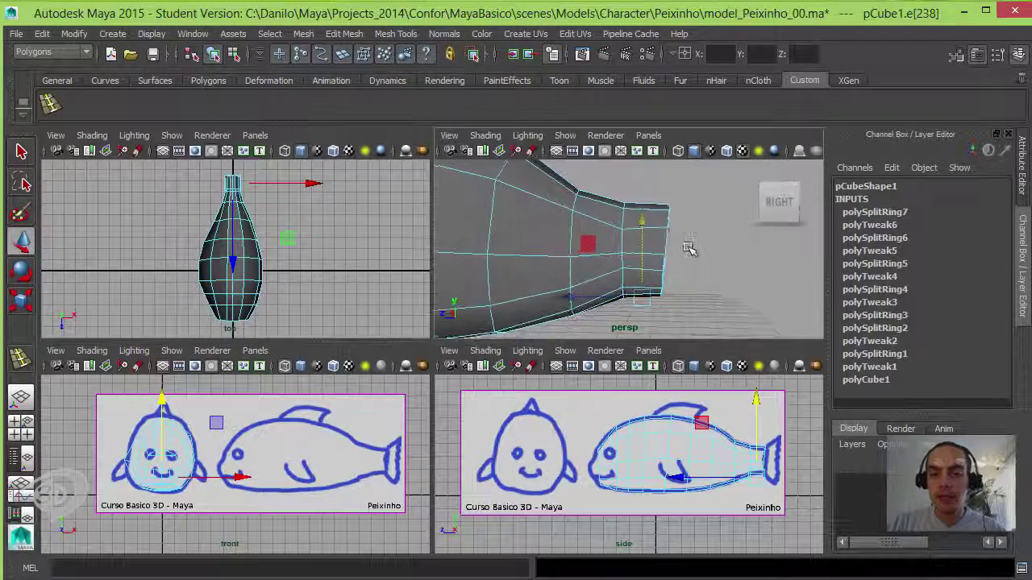
{"action": "scroll", "coordinate": [743, 451], "scroll_direction": "up", "scroll_amount": 2}
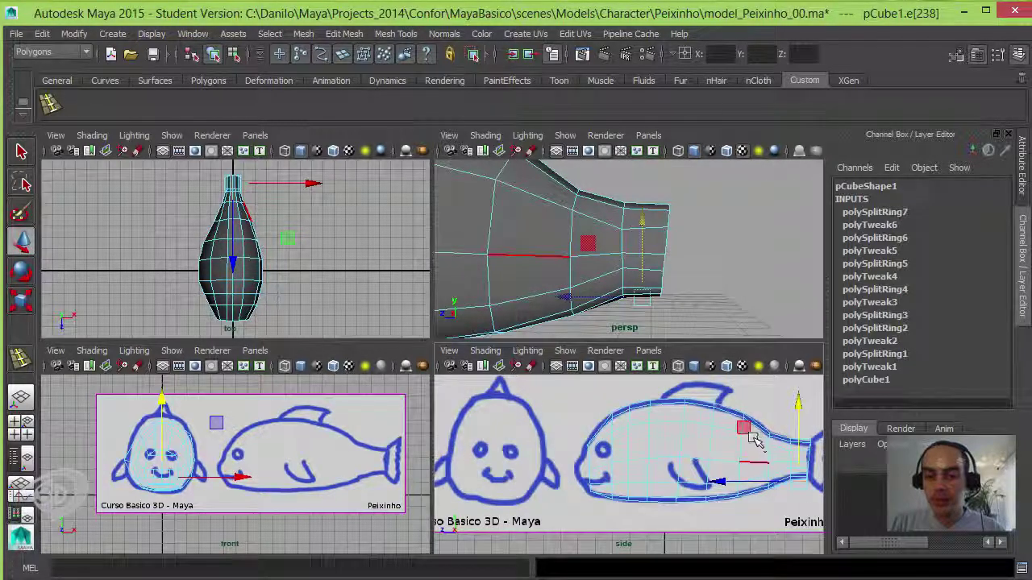
{"action": "middle_click_drag", "start_coordinate": [743, 451], "coordinate": [698, 435], "text": "alt"}
{"action": "scroll", "coordinate": [697, 436], "scroll_direction": "up", "scroll_amount": 3}
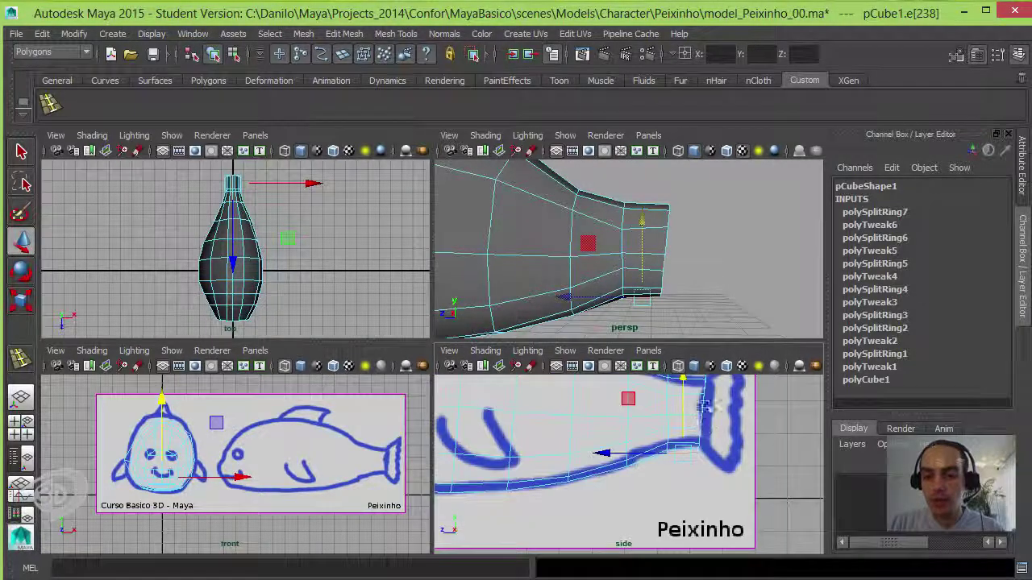
{"action": "left_click_drag", "start_coordinate": [700, 277], "coordinate": [686, 295], "text": "alt"}
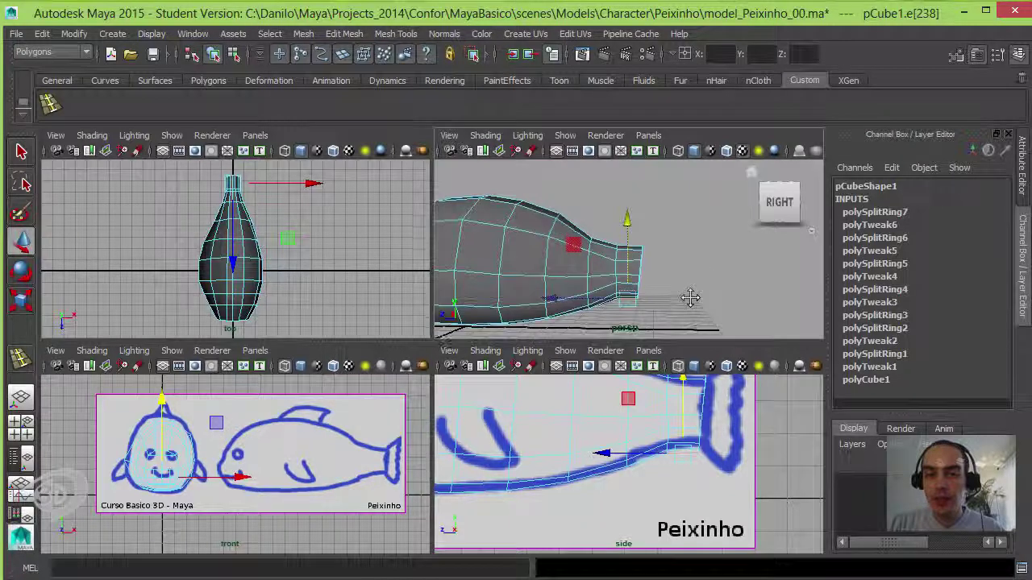
{"action": "right_click", "coordinate": [633, 262]}
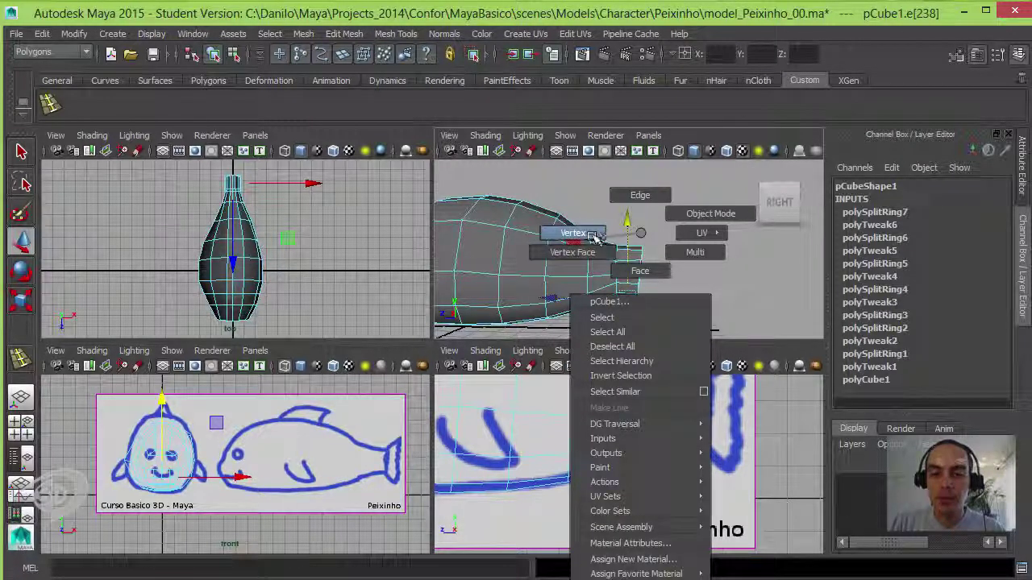
{"action": "left_click", "coordinate": [594, 236]}
{"action": "left_click_drag", "start_coordinate": [629, 211], "coordinate": [666, 305]}
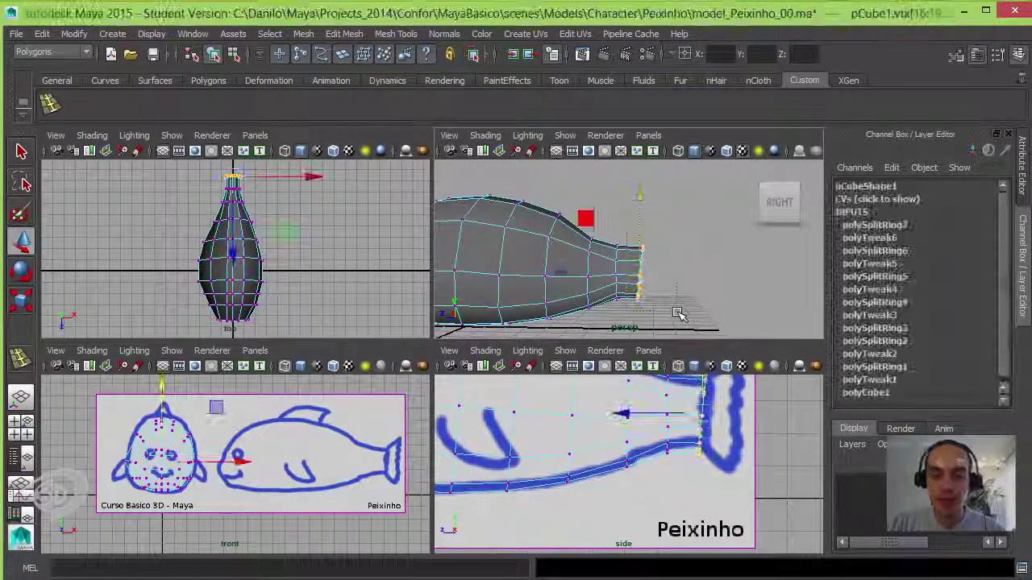
{"action": "key", "text": "r"}
{"action": "left_click_drag", "start_coordinate": [713, 272], "coordinate": [712, 276]}
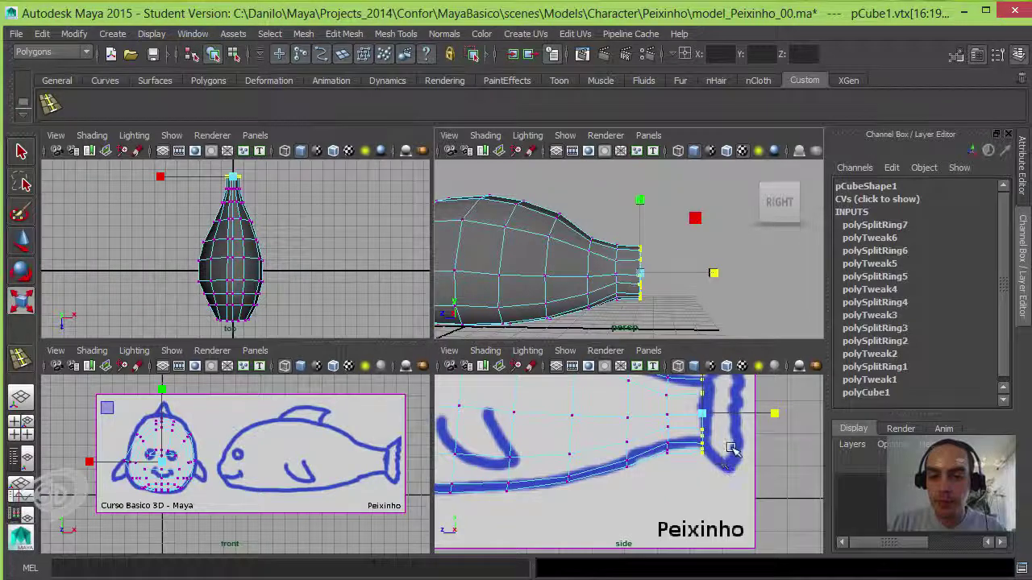
{"action": "middle_click_drag", "start_coordinate": [720, 459], "coordinate": [715, 481], "text": "alt"}
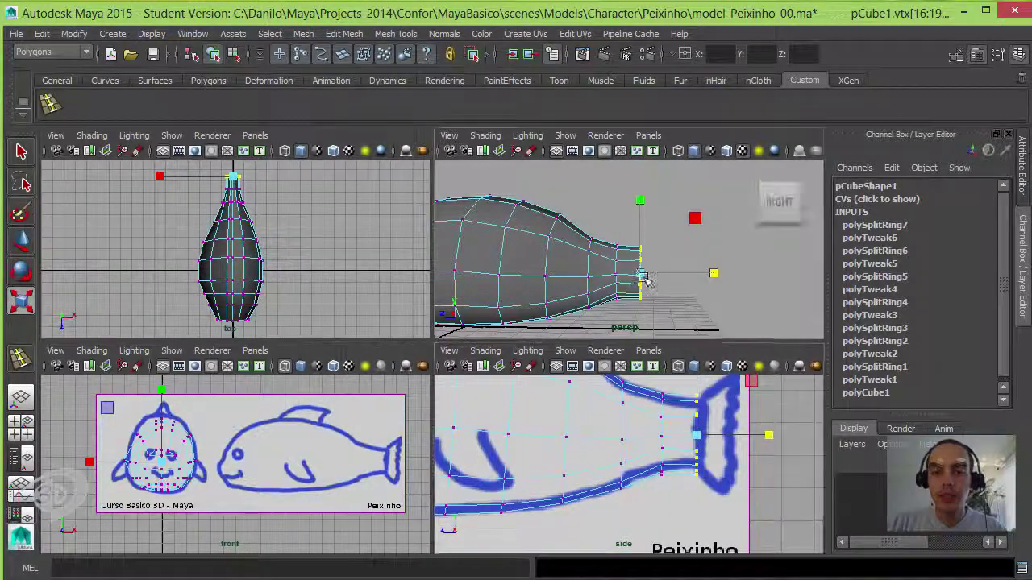
{"action": "left_click_drag", "start_coordinate": [629, 307], "coordinate": [610, 289], "text": "alt"}
- In face mode, select the single face at the tail end
{"action": "right_click_drag", "start_coordinate": [610, 288], "coordinate": [656, 214]}
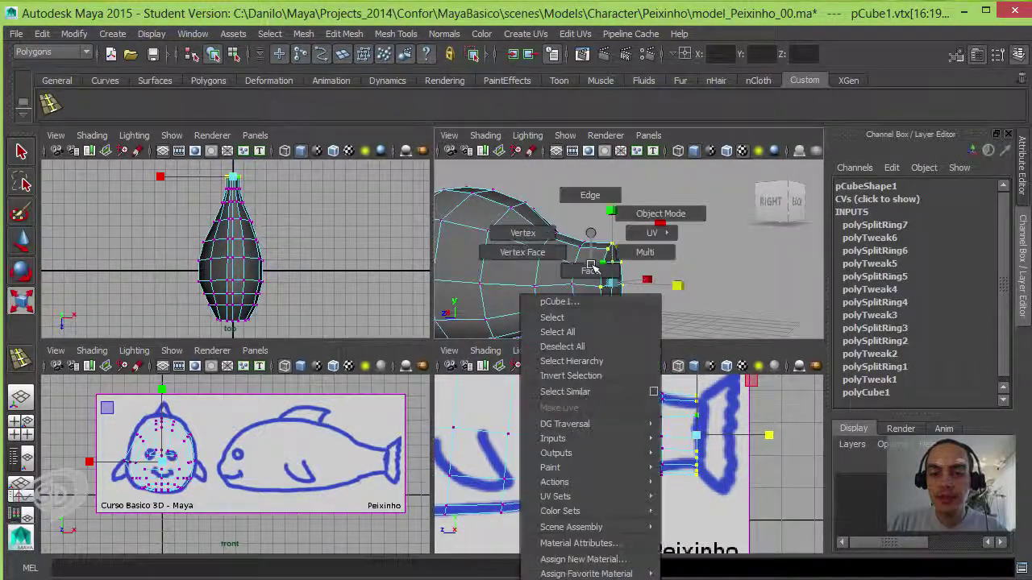
{"action": "left_click", "coordinate": [700, 265]}
{"action": "left_click_drag", "start_coordinate": [700, 264], "coordinate": [661, 220], "text": "alt"}
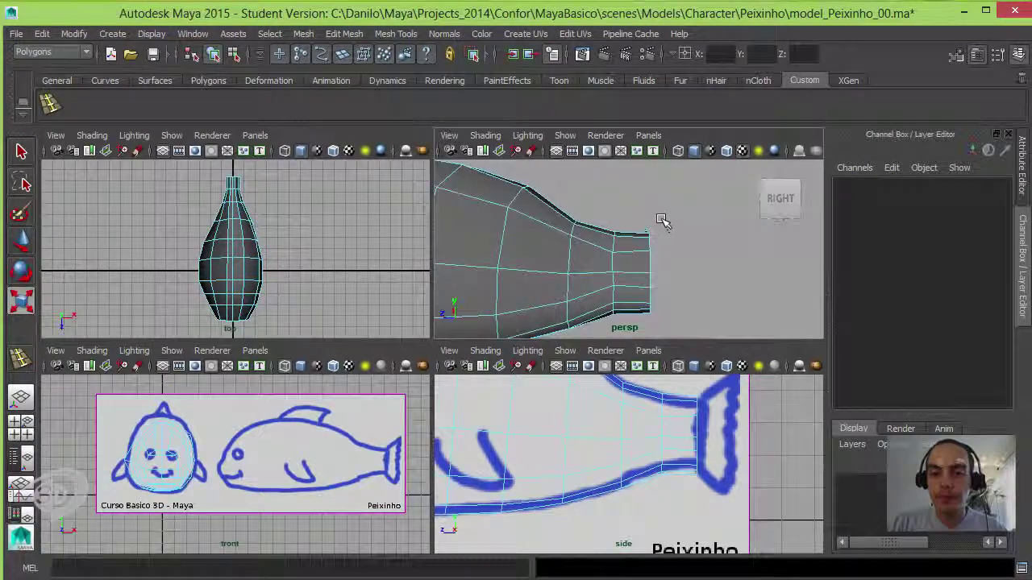
{"action": "mouse_move", "coordinate": [676, 278]}
{"action": "left_mouse_down"}
{"action": "mouse_move", "coordinate": [730, 338]}
{"action": "mouse_move", "coordinate": [484, 303]}
{"action": "mouse_move", "coordinate": [702, 270]}
{"action": "left_mouse_up"}
{"action": "scroll", "coordinate": [709, 271], "scroll_direction": "up", "scroll_amount": 5}
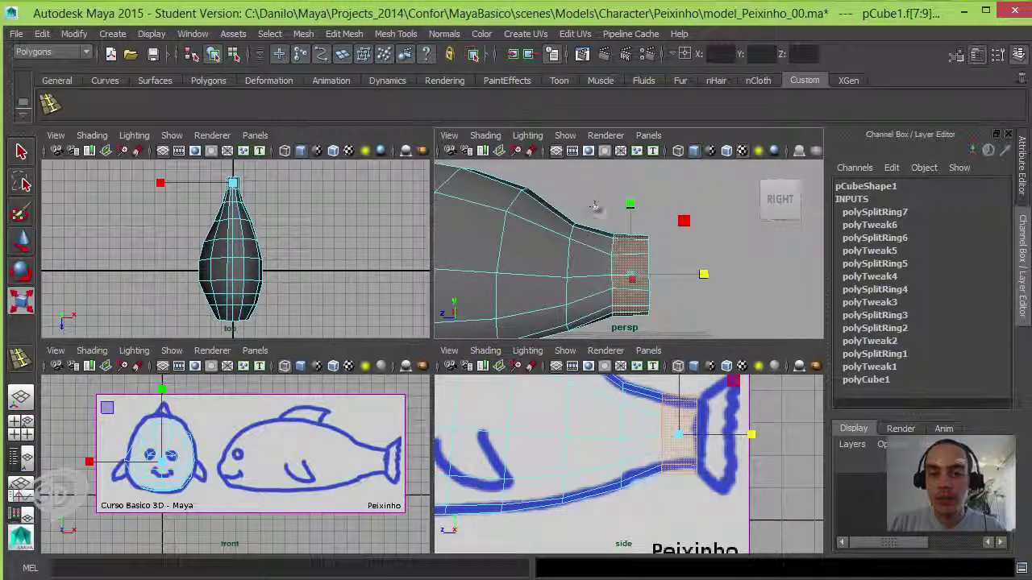
{"action": "left_click", "coordinate": [625, 325]}
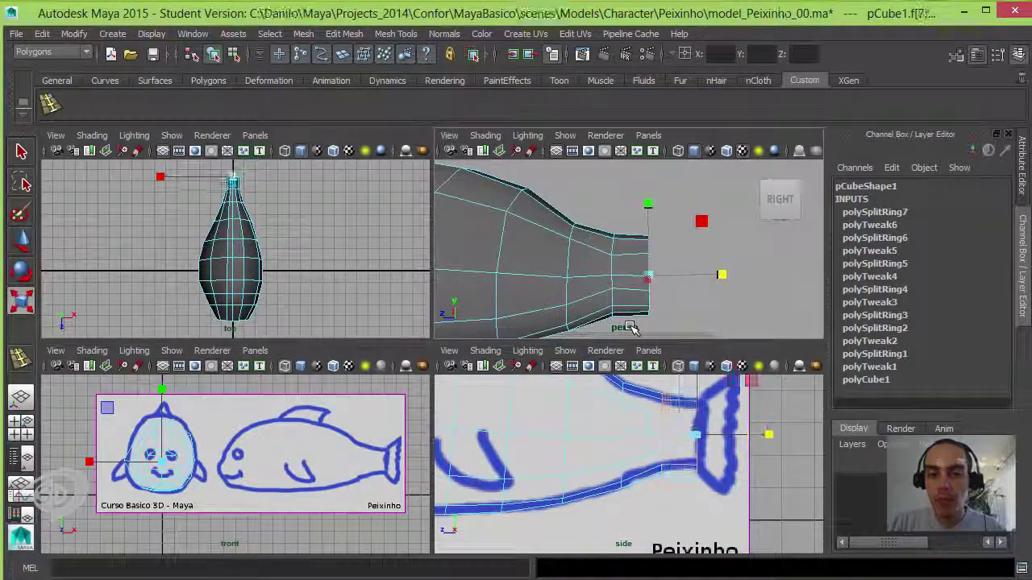
{"action": "left_click", "coordinate": [644, 310]}
{"action": "mouse_move", "coordinate": [675, 295]}
{"action": "left_mouse_down", "text": "alt"}
{"action": "mouse_move", "coordinate": [525, 282]}
{"action": "mouse_move", "coordinate": [581, 291]}
{"action": "mouse_move", "coordinate": [584, 274]}
{"action": "mouse_move", "coordinate": [714, 293]}
{"action": "left_mouse_up", "text": "alt"}
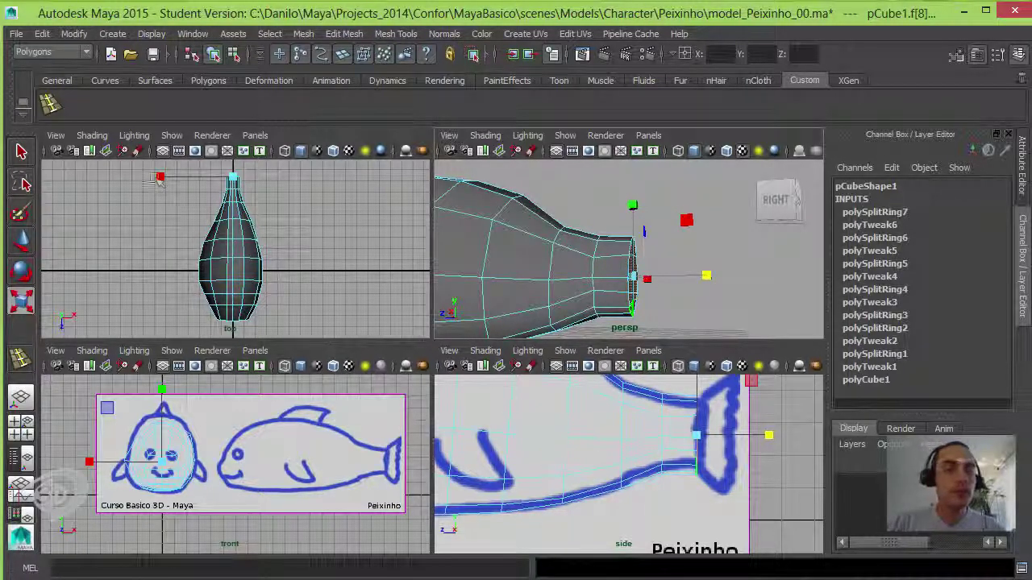
- Extrude the tail-end face and push it outward to lengthen the tail
{"action": "left_click", "coordinate": [305, 34]}
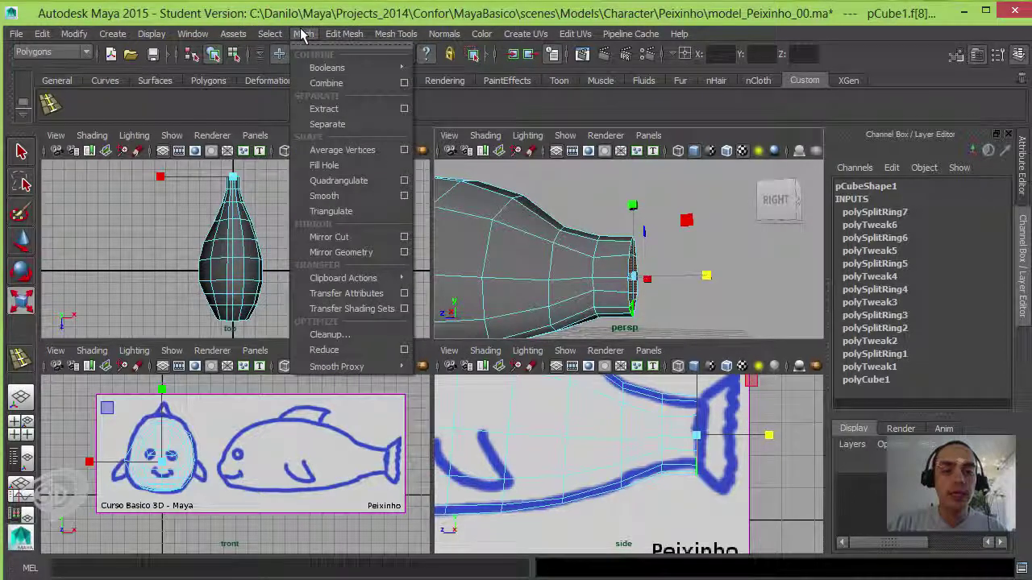
{"action": "mouse_move", "coordinate": [343, 34]}
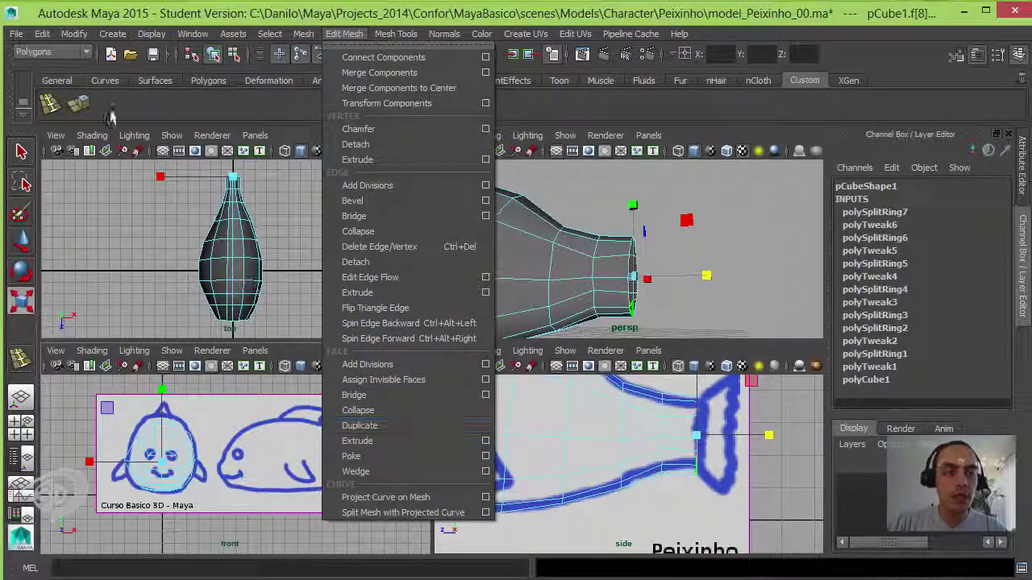
{"action": "left_click", "coordinate": [354, 441]}
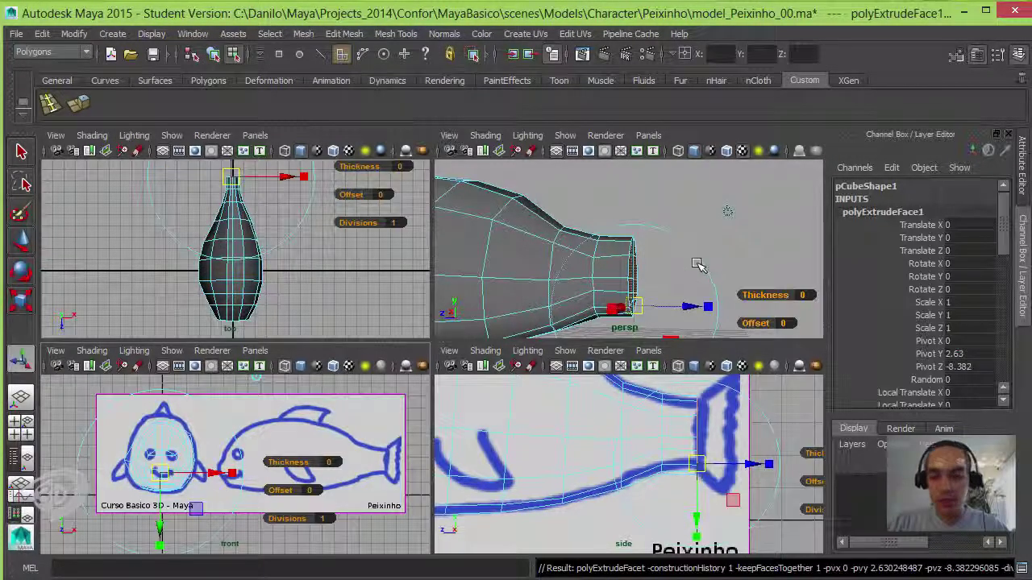
{"action": "key", "text": "w"}
{"action": "left_click", "coordinate": [631, 440]}
{"action": "mouse_move", "coordinate": [633, 440]}
{"action": "left_mouse_down"}
{"action": "mouse_move", "coordinate": [654, 438]}
{"action": "mouse_move", "coordinate": [633, 441]}
{"action": "left_mouse_up"}
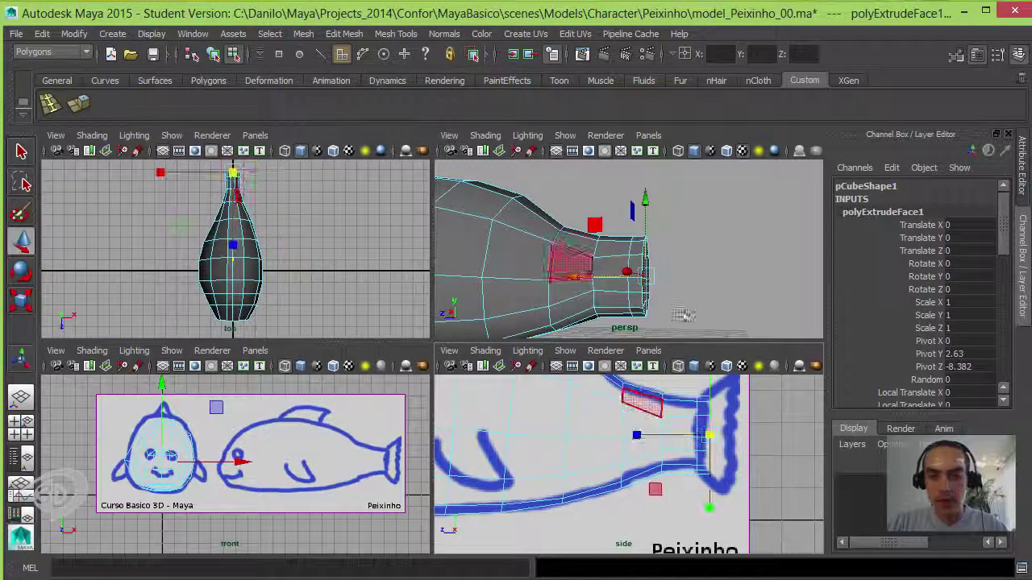
{"action": "key", "text": "r"}
{"action": "mouse_move", "coordinate": [669, 265]}
{"action": "left_mouse_down", "text": "alt"}
{"action": "mouse_move", "coordinate": [576, 319]}
{"action": "mouse_move", "coordinate": [599, 325]}
{"action": "mouse_move", "coordinate": [573, 366]}
{"action": "mouse_move", "coordinate": [524, 323]}
{"action": "left_mouse_up", "text": "alt"}
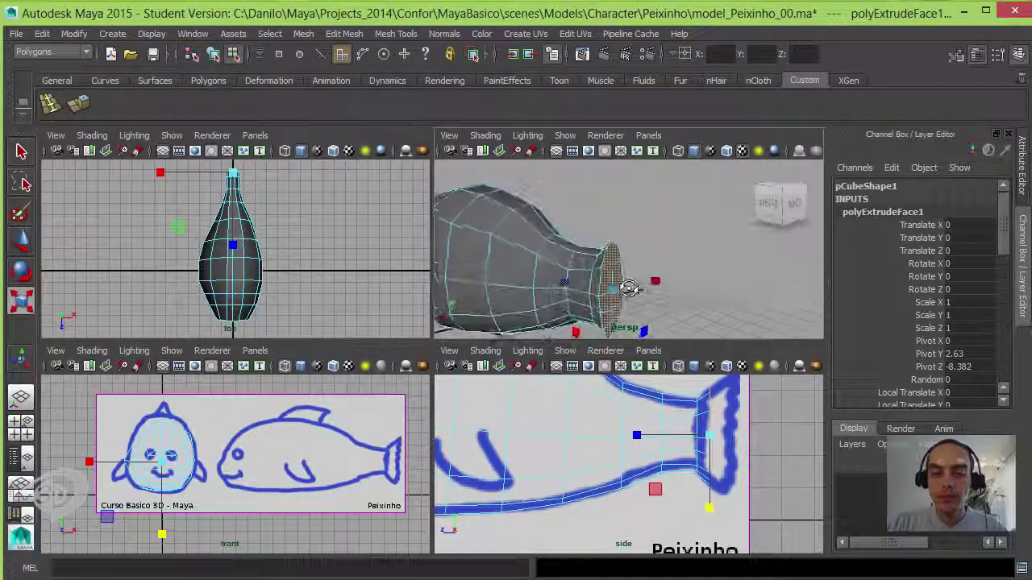
- Extrude the end face again, pull it outward, and scale it into a thin sliver
{"action": "left_click", "coordinate": [79, 104]}
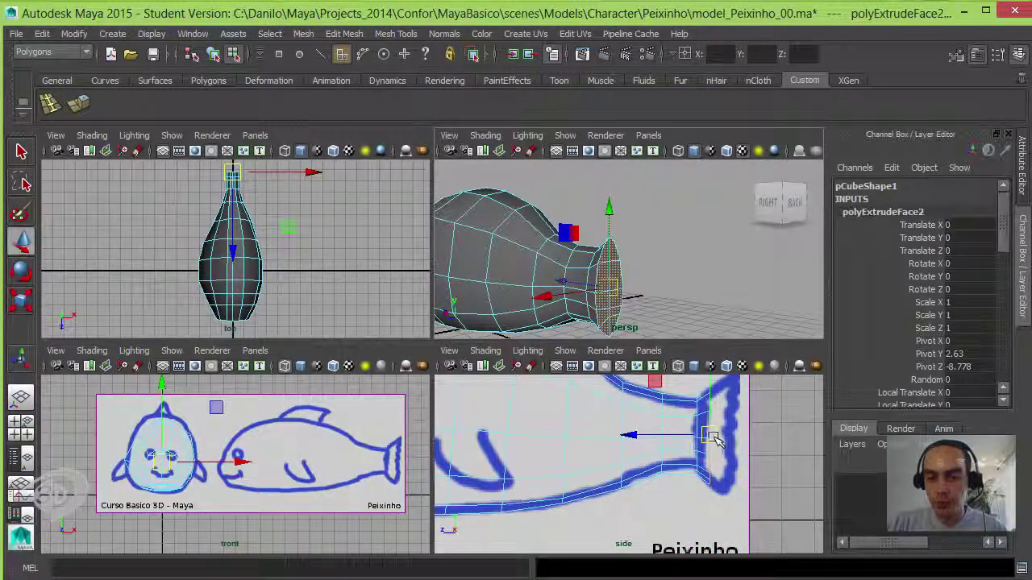
{"action": "left_click_drag", "start_coordinate": [671, 436], "coordinate": [697, 433]}
{"action": "left_click_drag", "start_coordinate": [698, 432], "coordinate": [698, 434]}
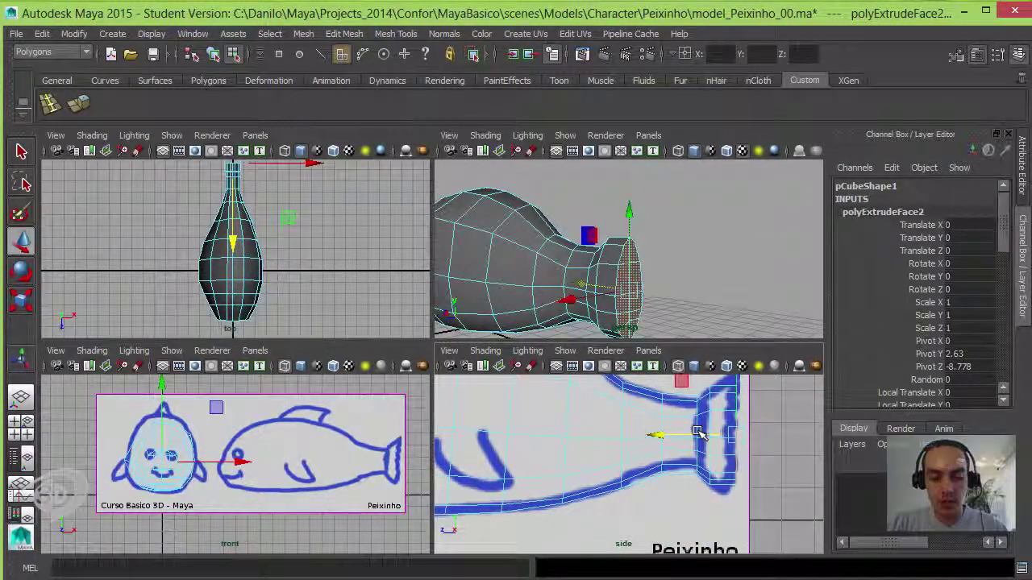
{"action": "key", "text": "r"}
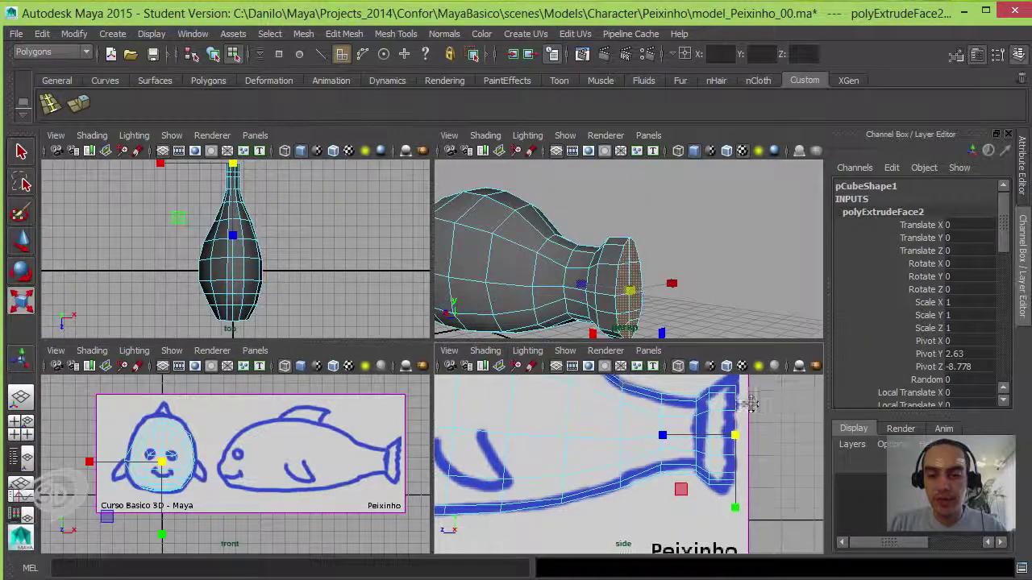
{"action": "middle_click_drag", "start_coordinate": [763, 414], "coordinate": [685, 545], "text": "alt"}
{"action": "left_click_drag", "start_coordinate": [684, 532], "coordinate": [684, 562]}
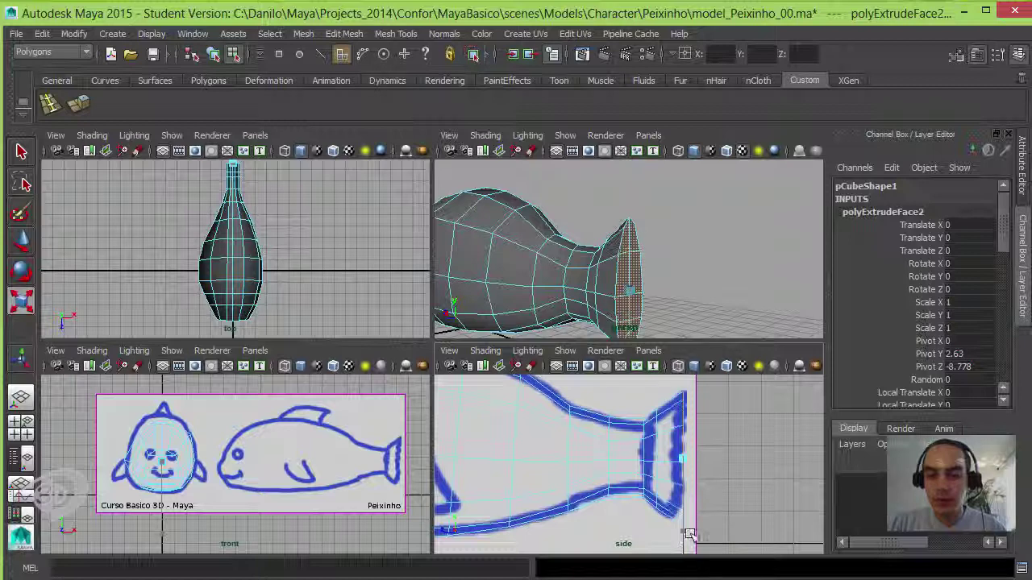
{"action": "mouse_move", "coordinate": [709, 299]}
{"action": "left_mouse_down", "text": "alt"}
{"action": "mouse_move", "coordinate": [704, 265]}
{"action": "mouse_move", "coordinate": [714, 267]}
{"action": "left_mouse_up", "text": "alt"}
{"action": "key", "text": "w"}
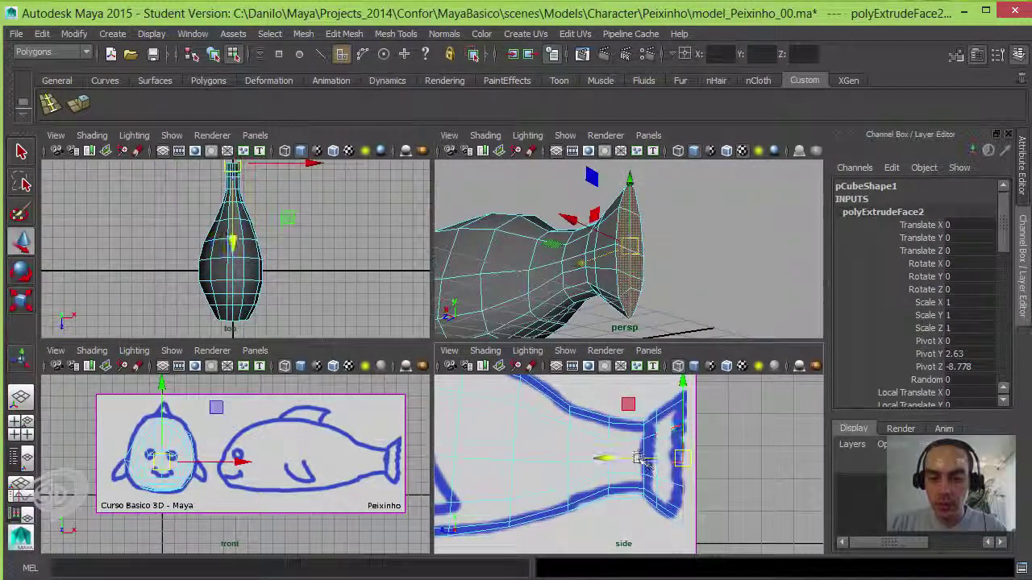
{"action": "left_click_drag", "start_coordinate": [637, 460], "coordinate": [639, 460]}
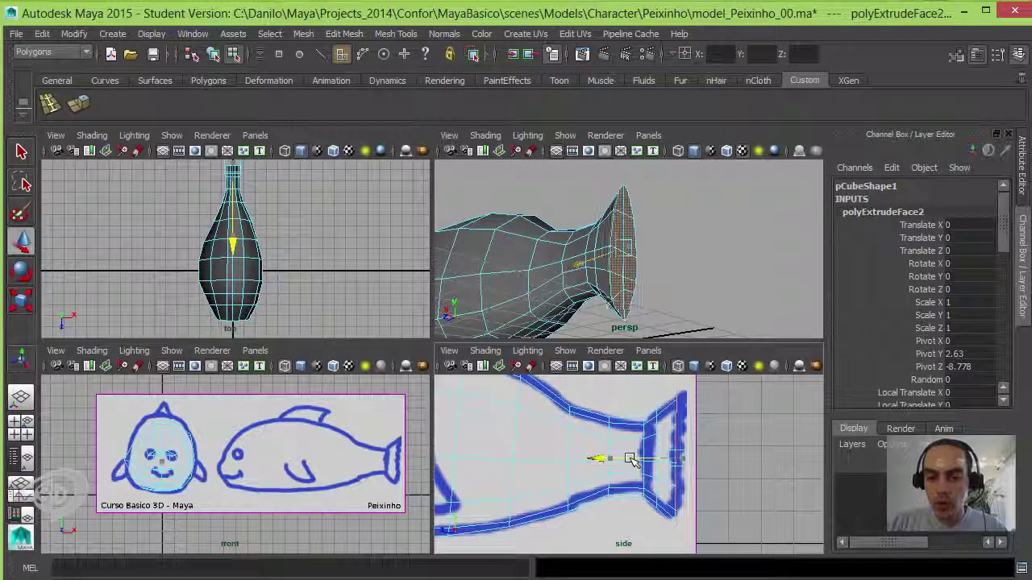
{"action": "left_click_drag", "start_coordinate": [632, 459], "coordinate": [633, 455]}
{"action": "mouse_move", "coordinate": [645, 266]}
{"action": "left_mouse_down", "text": "alt"}
{"action": "mouse_move", "coordinate": [668, 253]}
{"action": "mouse_move", "coordinate": [683, 277]}
{"action": "left_mouse_up", "text": "alt"}
- Extrude a third time, slide the new face along Z, and scale it to flare the fin
{"action": "left_click", "coordinate": [77, 104]}
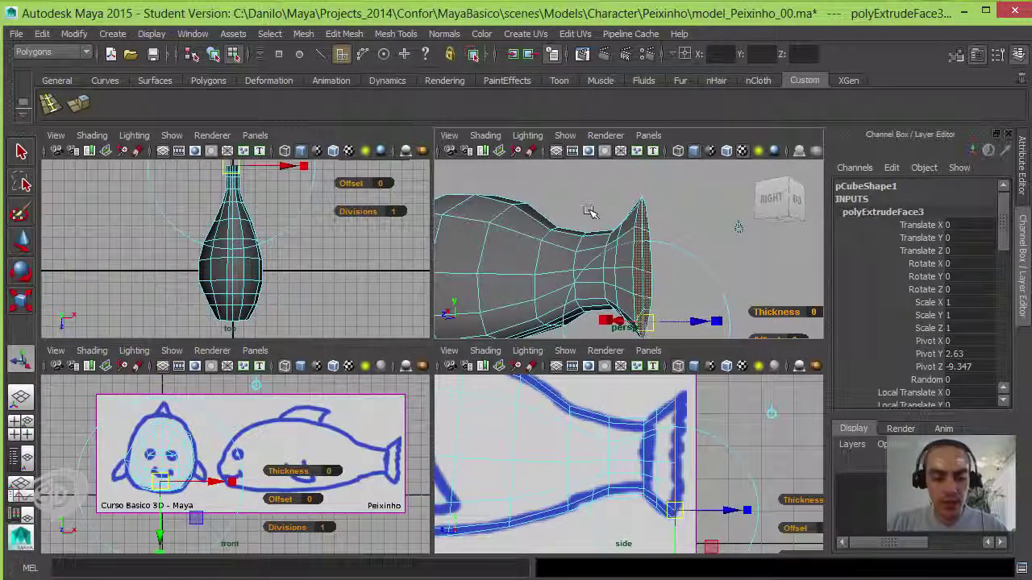
{"action": "key", "text": "w"}
{"action": "left_click_drag", "start_coordinate": [593, 272], "coordinate": [598, 268]}
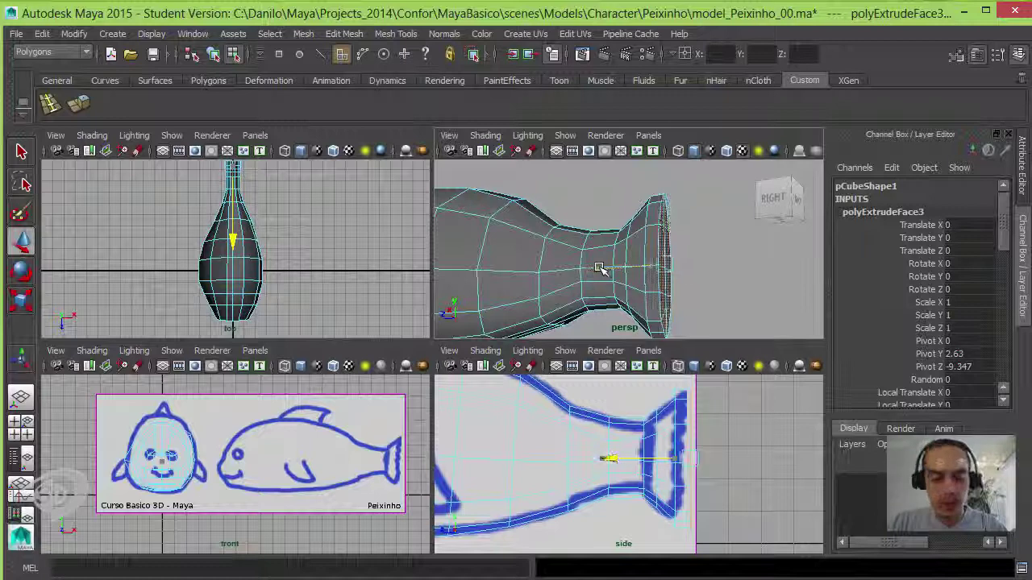
{"action": "key", "text": "r"}
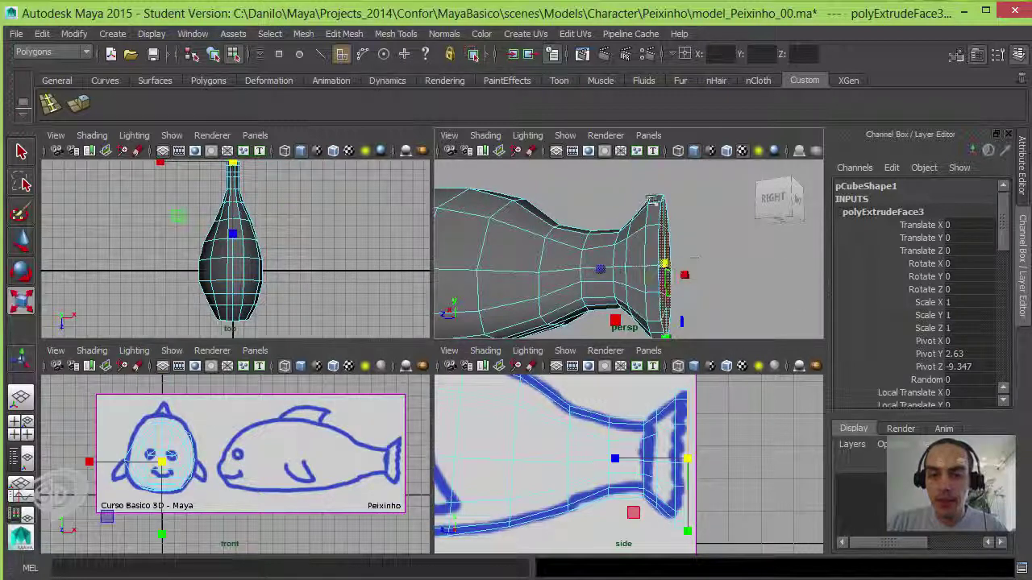
{"action": "mouse_move", "coordinate": [675, 192]}
{"action": "left_mouse_down", "text": "alt"}
{"action": "mouse_move", "coordinate": [645, 321]}
{"action": "mouse_move", "coordinate": [580, 318]}
{"action": "left_mouse_up", "text": "alt"}
{"action": "left_click", "coordinate": [649, 326]}
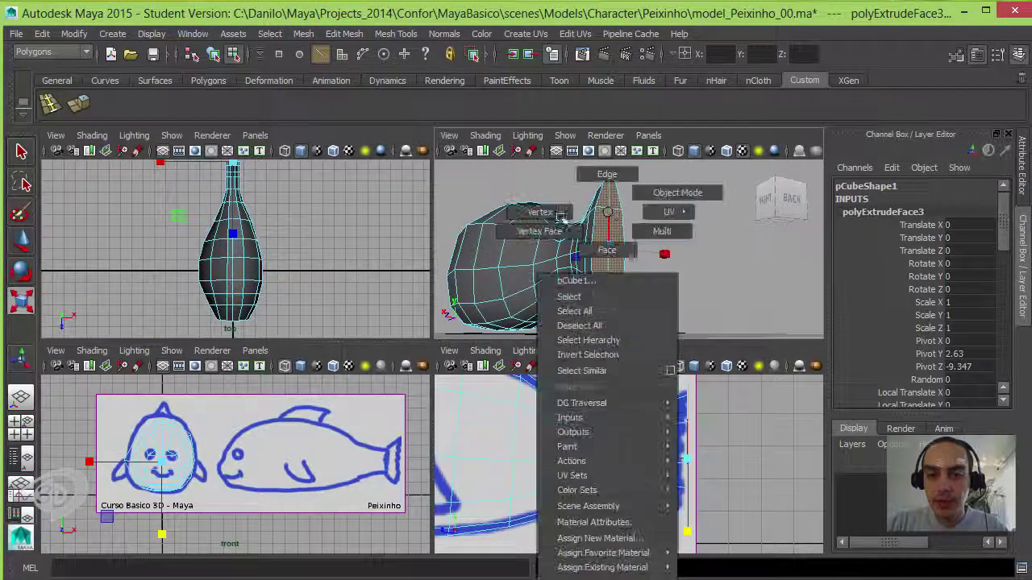
- Select vertices on the tail fin in vertex mode and orbit to inspect them side-on
{"action": "right_click_drag", "start_coordinate": [613, 211], "coordinate": [556, 213]}
{"action": "left_click", "coordinate": [610, 209]}
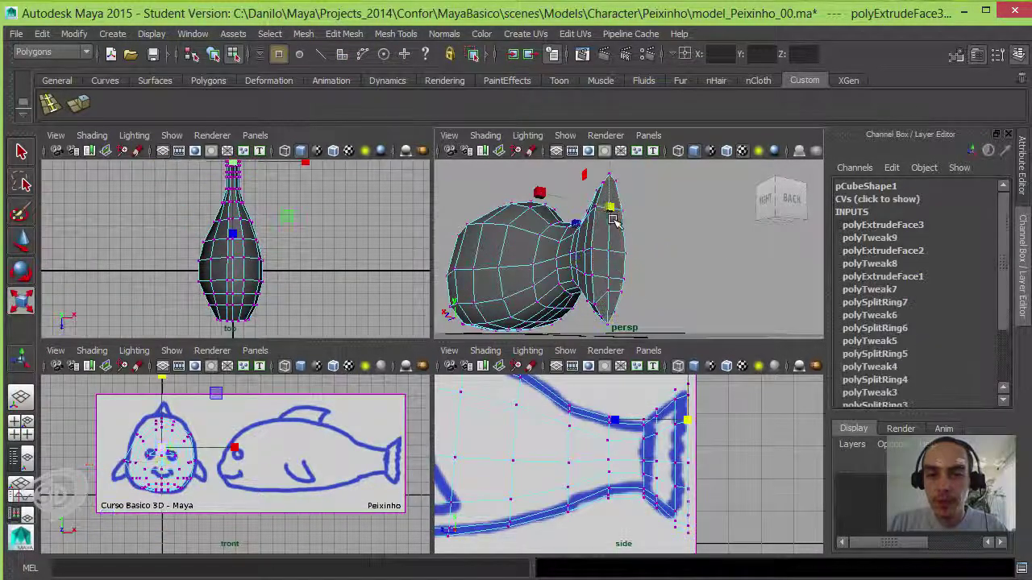
{"action": "mouse_move", "coordinate": [609, 248]}
{"action": "left_mouse_down"}
{"action": "mouse_move", "coordinate": [613, 278]}
{"action": "mouse_move", "coordinate": [656, 288]}
{"action": "mouse_move", "coordinate": [635, 252]}
{"action": "mouse_move", "coordinate": [600, 251]}
{"action": "left_mouse_up"}
{"action": "left_click", "coordinate": [611, 286]}
{"action": "key", "text": "w"}
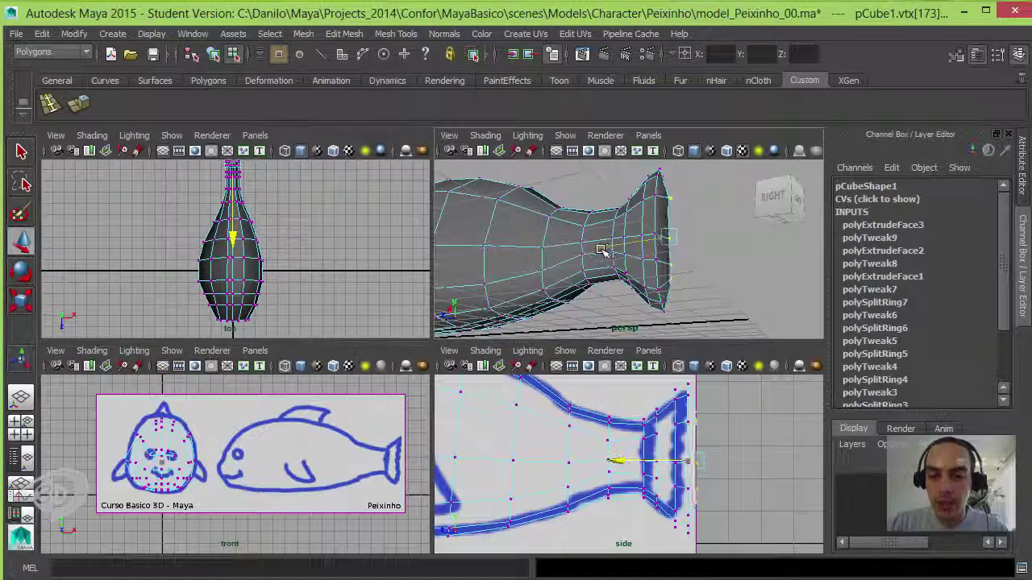
{"action": "left_click_drag", "start_coordinate": [668, 234], "coordinate": [600, 263], "text": "alt"}
{"action": "left_click", "coordinate": [657, 245]}
{"action": "left_click", "coordinate": [594, 215]}
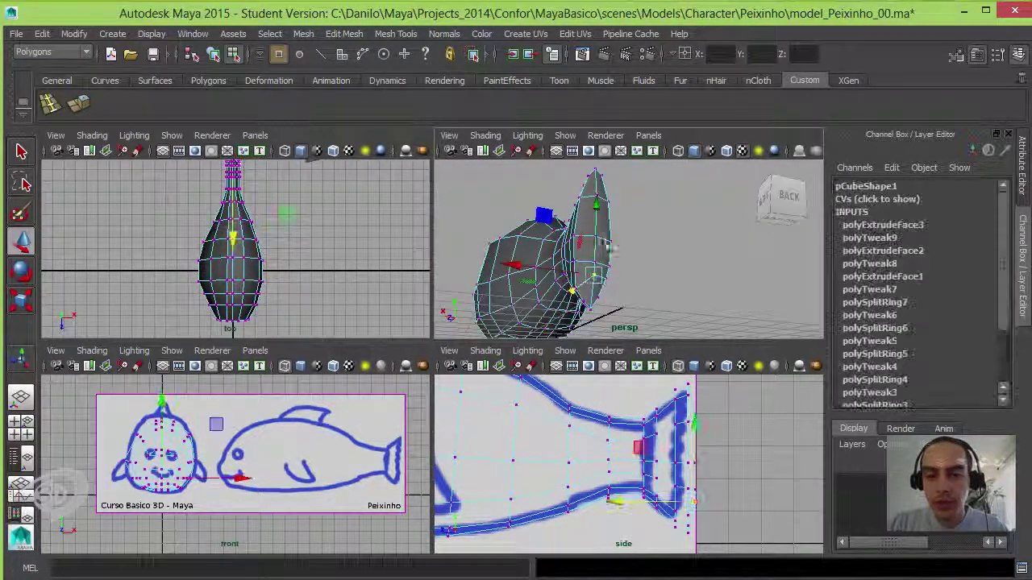
{"action": "left_click_drag", "start_coordinate": [596, 216], "coordinate": [613, 200], "text": "alt"}
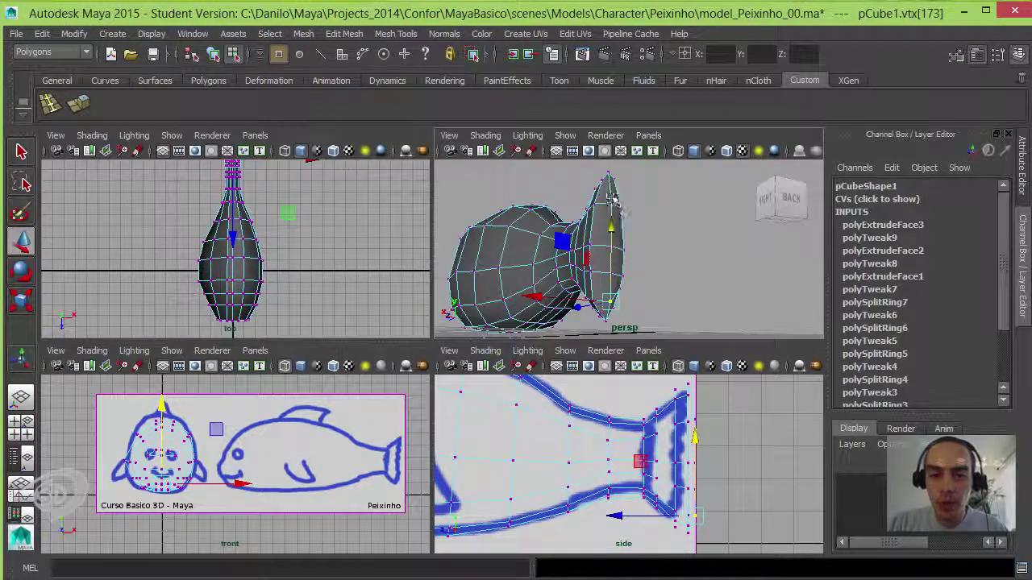
{"action": "mouse_move", "coordinate": [602, 278]}
{"action": "left_mouse_down", "text": "alt"}
{"action": "mouse_move", "coordinate": [709, 255]}
{"action": "mouse_move", "coordinate": [747, 261]}
{"action": "left_mouse_up", "text": "alt"}
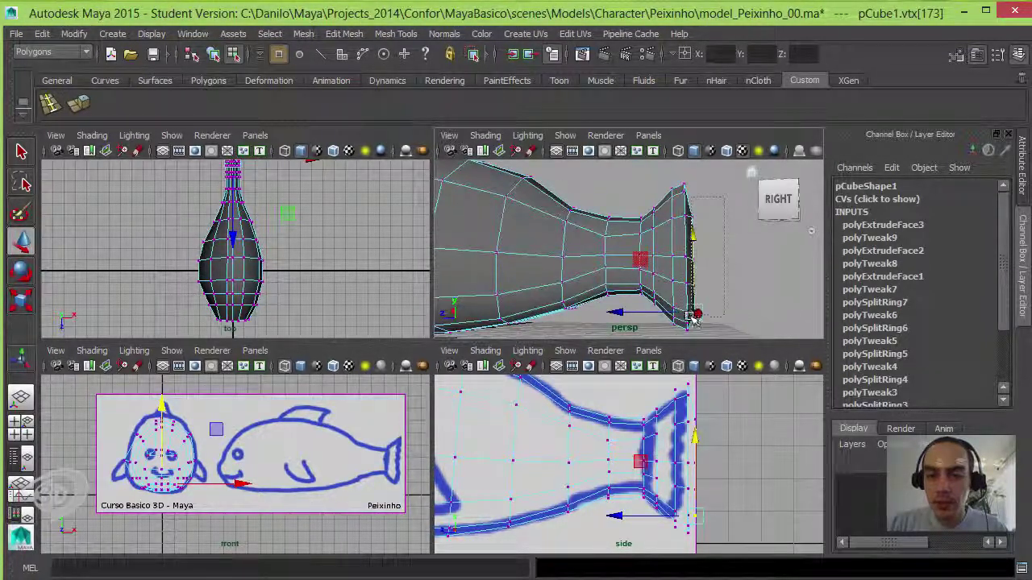
{"action": "mouse_move", "coordinate": [693, 318]}
{"action": "left_mouse_down", "text": "alt"}
{"action": "mouse_move", "coordinate": [657, 248]}
{"action": "mouse_move", "coordinate": [687, 240]}
{"action": "mouse_move", "coordinate": [673, 237]}
{"action": "mouse_move", "coordinate": [682, 253]}
{"action": "mouse_move", "coordinate": [604, 223]}
{"action": "mouse_move", "coordinate": [739, 277]}
{"action": "mouse_move", "coordinate": [670, 284]}
{"action": "mouse_move", "coordinate": [644, 266]}
{"action": "left_mouse_up", "text": "alt"}
- Select the fin tip vertices, enable soft selection with B, and move them sideways
{"action": "right_click", "coordinate": [612, 238]}
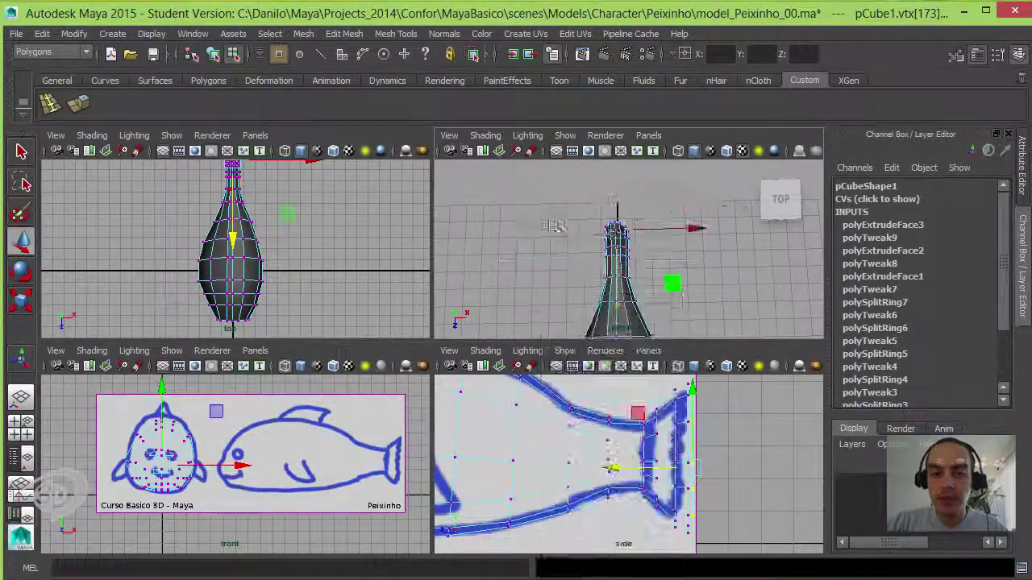
{"action": "mouse_move", "coordinate": [661, 262]}
{"action": "left_mouse_down"}
{"action": "mouse_move", "coordinate": [675, 220]}
{"action": "mouse_move", "coordinate": [728, 295]}
{"action": "mouse_move", "coordinate": [702, 267]}
{"action": "mouse_move", "coordinate": [669, 272]}
{"action": "mouse_move", "coordinate": [661, 327]}
{"action": "left_mouse_up"}
{"action": "key", "text": "r"}
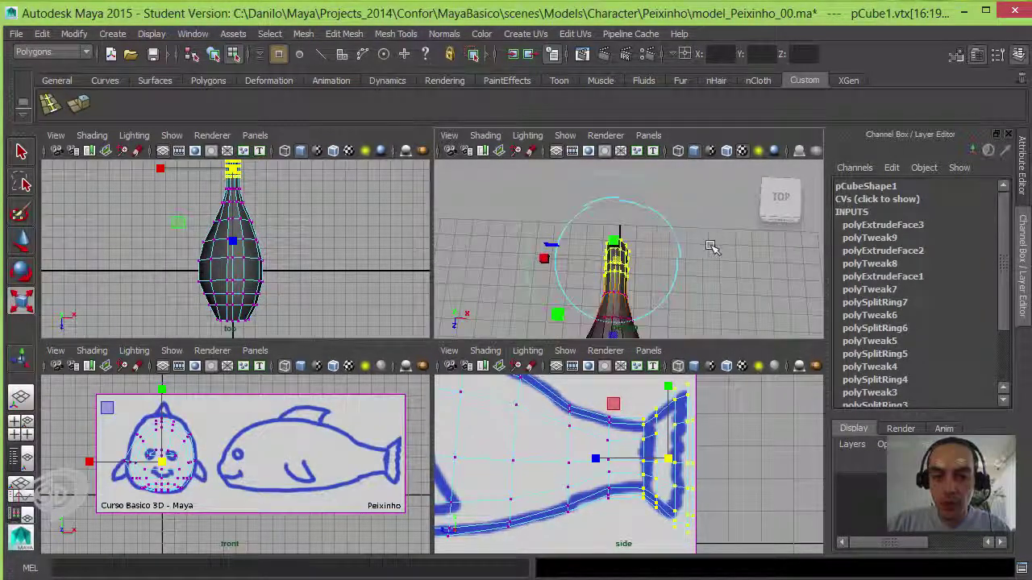
{"action": "key", "text": "b"}
{"action": "scroll", "coordinate": [725, 248], "scroll_direction": "down", "scroll_amount": 3}
{"action": "left_click_drag", "start_coordinate": [636, 257], "coordinate": [644, 274], "text": "alt"}
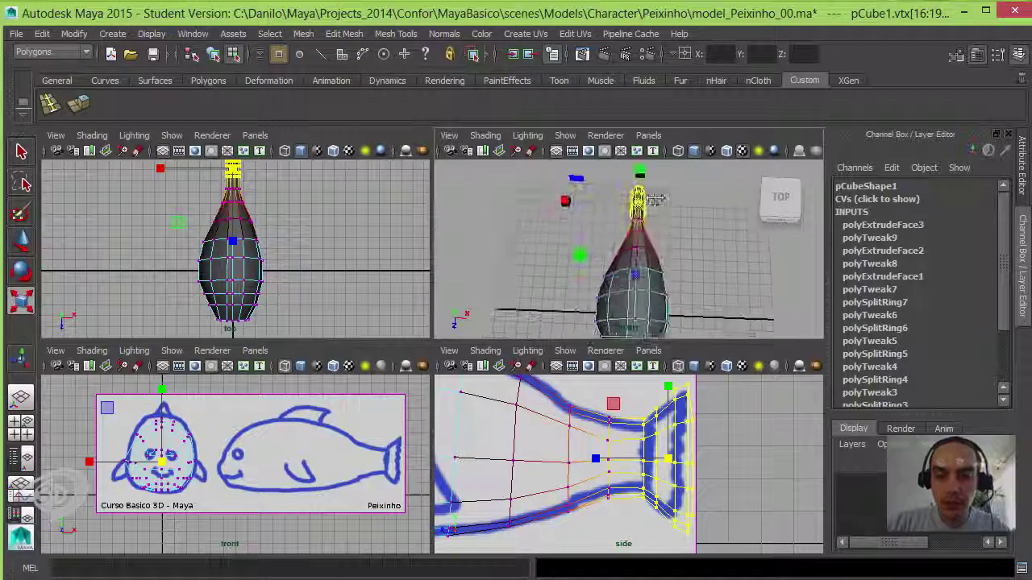
{"action": "middle_click_drag", "start_coordinate": [236, 199], "coordinate": [234, 210], "text": "alt"}
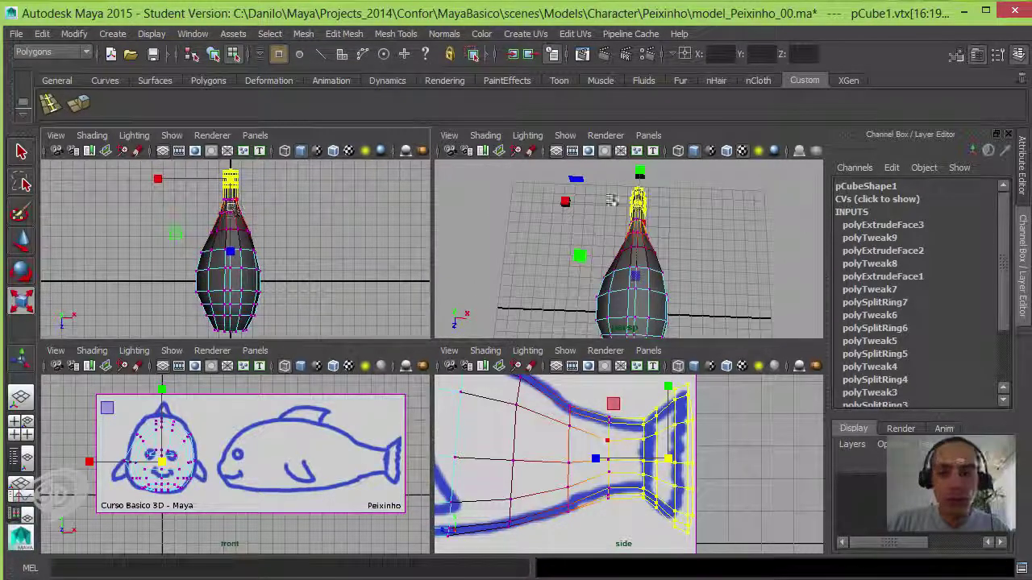
{"action": "left_click_drag", "start_coordinate": [566, 202], "coordinate": [590, 206]}
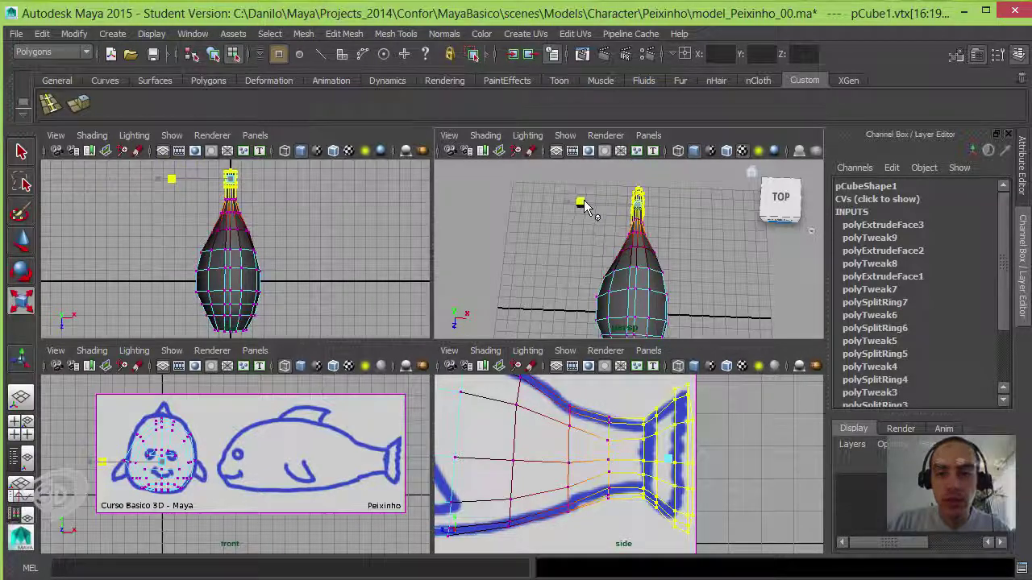
- Orbit and zoom around the fish to check the smoothly reshaped tail
{"action": "left_click_drag", "start_coordinate": [585, 207], "coordinate": [329, 254], "text": "alt"}
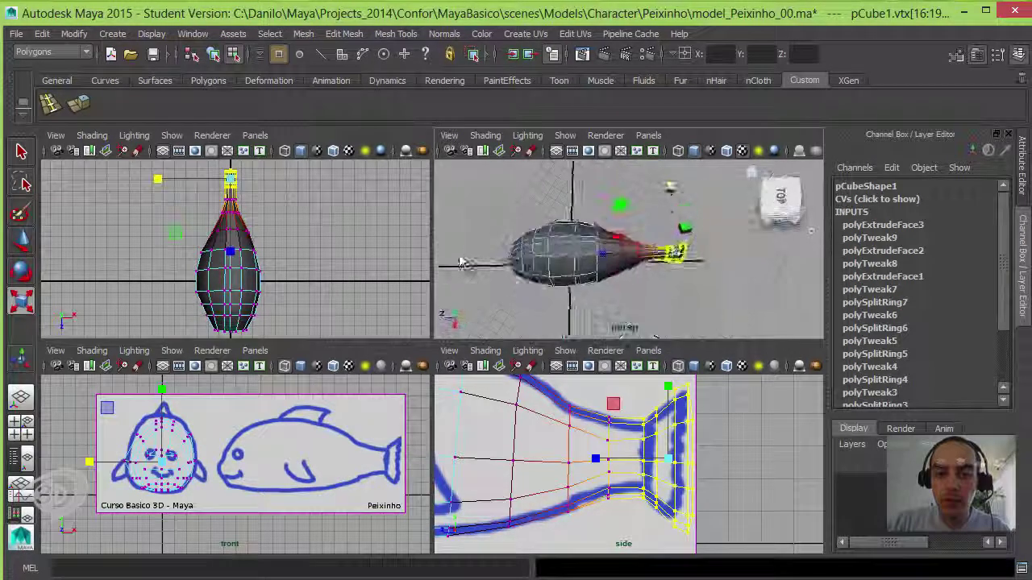
{"action": "mouse_move", "coordinate": [484, 242]}
{"action": "left_mouse_down", "text": "alt"}
{"action": "mouse_move", "coordinate": [714, 337]}
{"action": "mouse_move", "coordinate": [675, 262]}
{"action": "left_mouse_up", "text": "alt"}
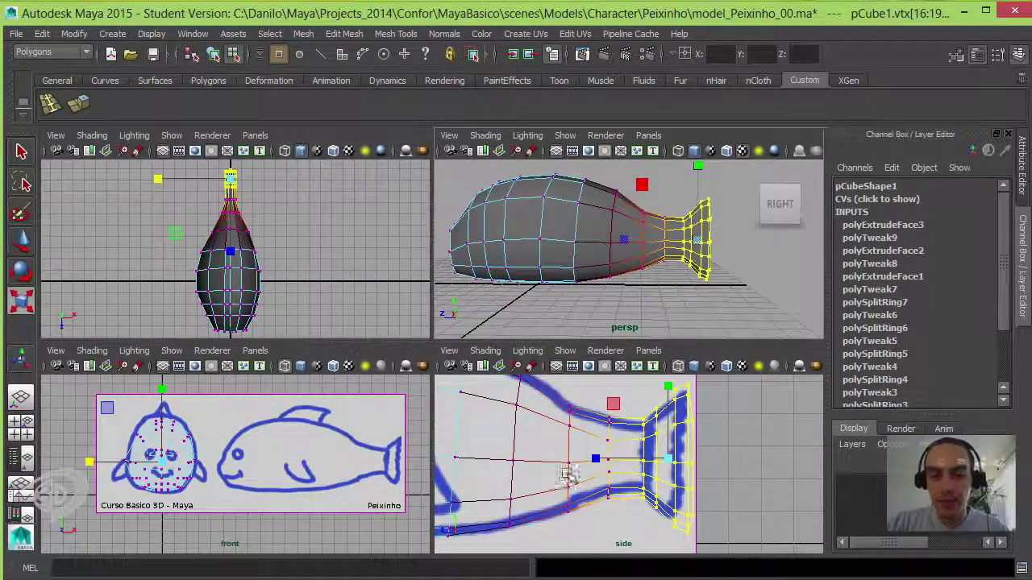
{"action": "scroll", "coordinate": [573, 464], "scroll_direction": "down", "scroll_amount": 2}
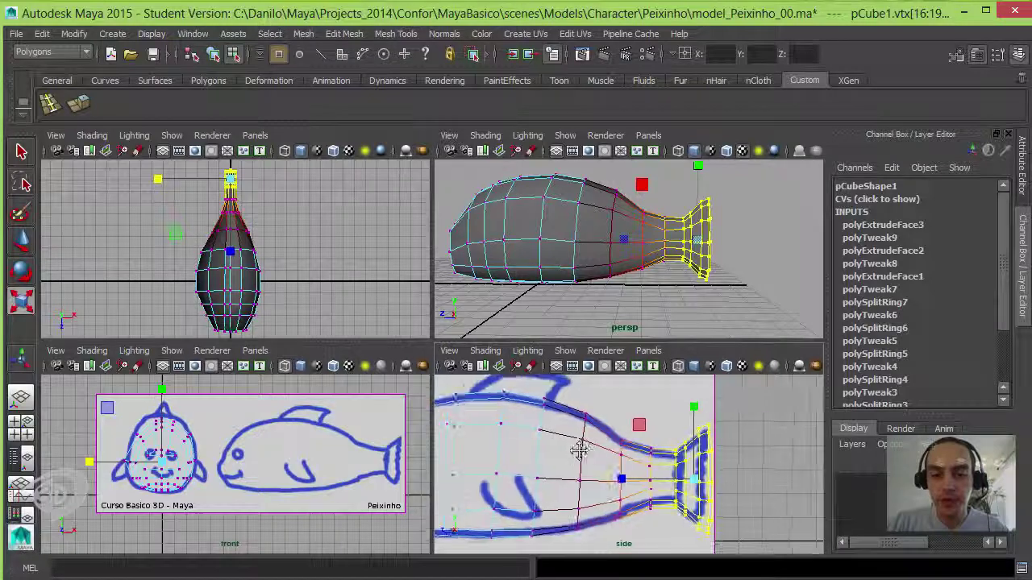
{"action": "scroll", "coordinate": [579, 450], "scroll_direction": "down", "scroll_amount": 2}
{"action": "scroll", "coordinate": [578, 450], "scroll_direction": "down", "scroll_amount": 2}
{"action": "mouse_move", "coordinate": [637, 274]}
{"action": "left_mouse_down", "text": "alt"}
{"action": "mouse_move", "coordinate": [659, 252]}
{"action": "mouse_move", "coordinate": [772, 279]}
{"action": "mouse_move", "coordinate": [647, 276]}
{"action": "mouse_move", "coordinate": [649, 227]}
{"action": "left_mouse_up", "text": "alt"}
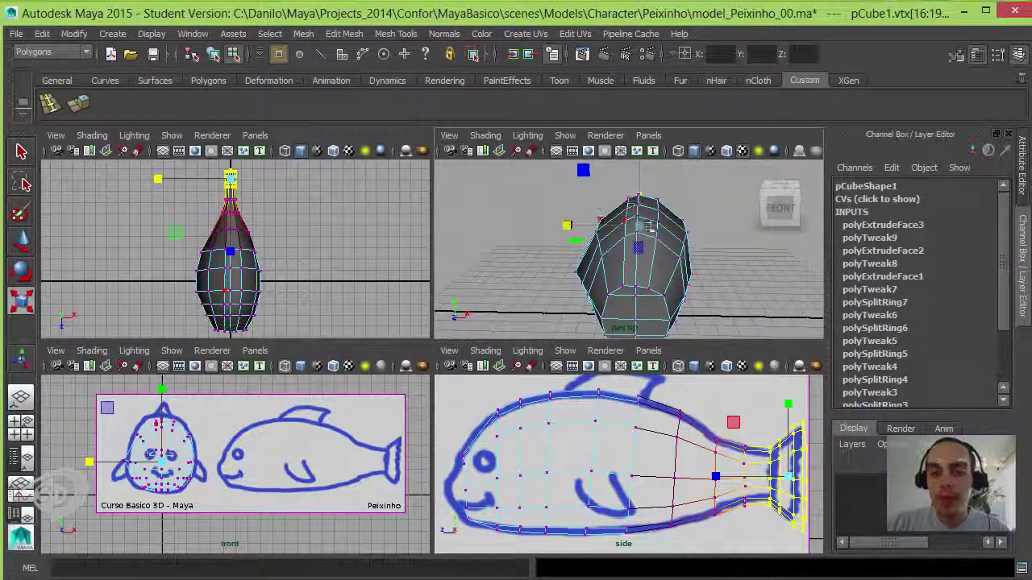
{"action": "mouse_move", "coordinate": [665, 264]}
{"action": "left_mouse_down", "text": "alt"}
{"action": "mouse_move", "coordinate": [624, 259]}
{"action": "mouse_move", "coordinate": [559, 302]}
{"action": "mouse_move", "coordinate": [600, 304]}
{"action": "mouse_move", "coordinate": [512, 369]}
{"action": "left_mouse_up", "text": "alt"}
- Box-select one half's faces in the front view, delete them, and return to the four-view layout
{"action": "key", "text": "space"}
{"action": "right_click_drag", "start_coordinate": [519, 233], "coordinate": [518, 352]}
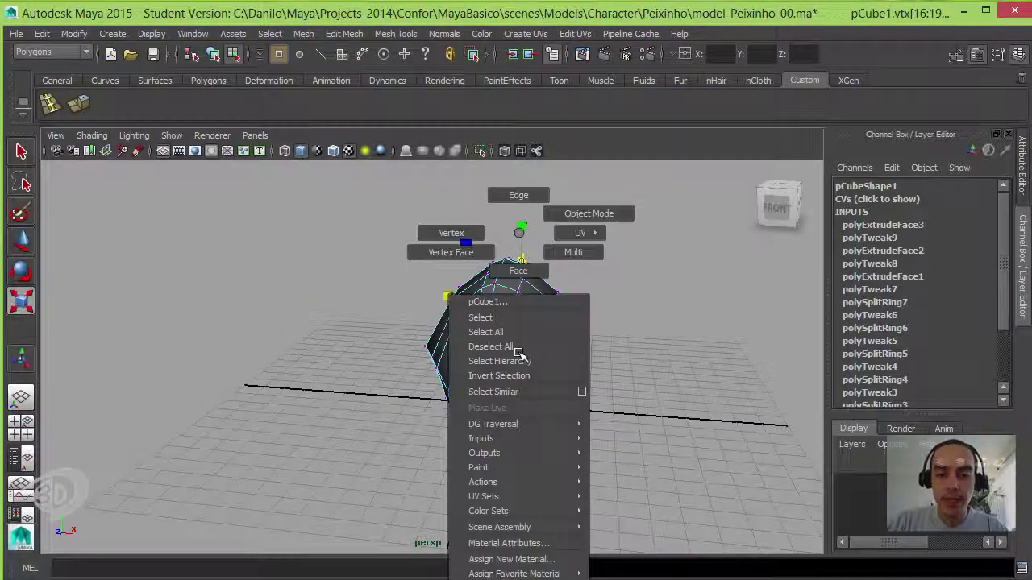
{"action": "right_click_drag", "start_coordinate": [517, 275], "coordinate": [517, 274]}
{"action": "mouse_move", "coordinate": [517, 275]}
{"action": "left_mouse_down", "text": "alt"}
{"action": "mouse_move", "coordinate": [580, 315]}
{"action": "mouse_move", "coordinate": [522, 302]}
{"action": "left_mouse_up", "text": "alt"}
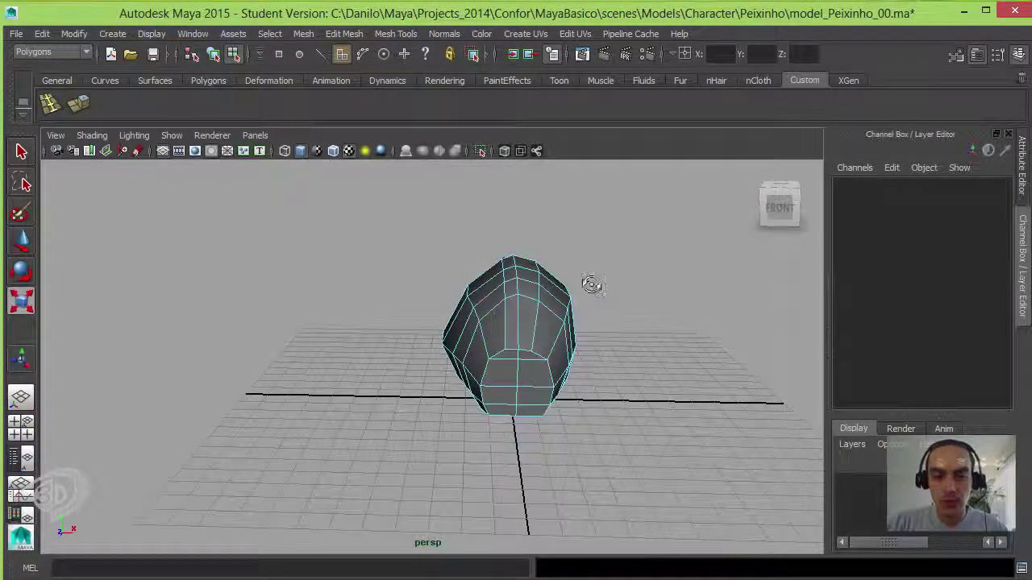
{"action": "left_click_drag", "start_coordinate": [592, 285], "coordinate": [579, 315], "text": "alt"}
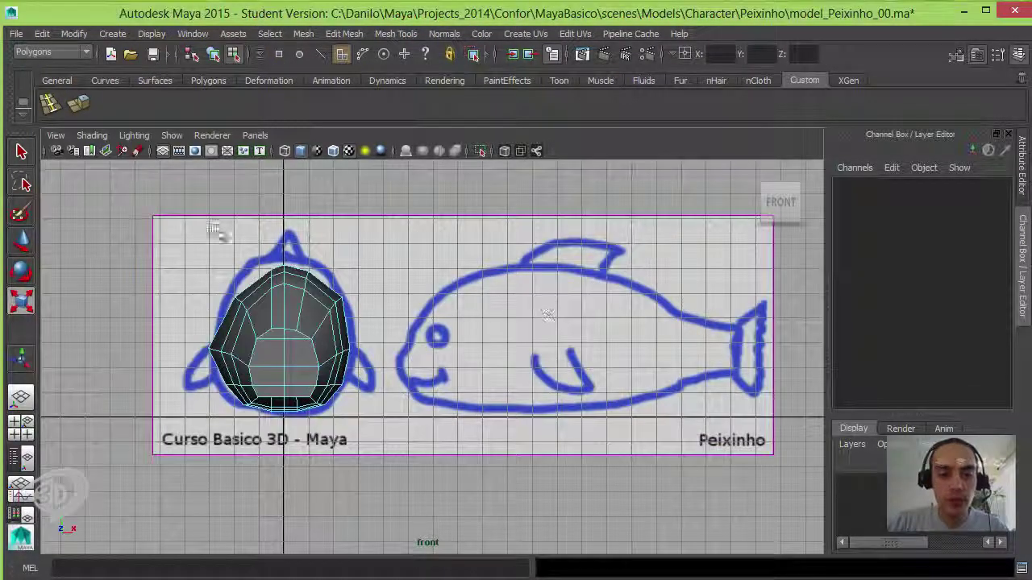
{"action": "mouse_move", "coordinate": [170, 194]}
{"action": "left_mouse_down"}
{"action": "mouse_move", "coordinate": [272, 455]}
{"action": "mouse_move", "coordinate": [279, 419]}
{"action": "left_mouse_up"}
{"action": "mouse_move", "coordinate": [451, 339]}
{"action": "left_mouse_down", "text": "alt"}
{"action": "mouse_move", "coordinate": [469, 324]}
{"action": "mouse_move", "coordinate": [546, 403]}
{"action": "mouse_move", "coordinate": [548, 426]}
{"action": "mouse_move", "coordinate": [357, 422]}
{"action": "mouse_move", "coordinate": [229, 346]}
{"action": "mouse_move", "coordinate": [214, 295]}
{"action": "mouse_move", "coordinate": [233, 247]}
{"action": "mouse_move", "coordinate": [239, 261]}
{"action": "mouse_move", "coordinate": [553, 368]}
{"action": "mouse_move", "coordinate": [594, 376]}
{"action": "mouse_move", "coordinate": [661, 352]}
{"action": "mouse_move", "coordinate": [626, 346]}
{"action": "mouse_move", "coordinate": [700, 392]}
{"action": "mouse_move", "coordinate": [661, 311]}
{"action": "mouse_move", "coordinate": [640, 339]}
{"action": "mouse_move", "coordinate": [623, 420]}
{"action": "mouse_move", "coordinate": [454, 422]}
{"action": "mouse_move", "coordinate": [483, 322]}
{"action": "mouse_move", "coordinate": [604, 357]}
{"action": "mouse_move", "coordinate": [647, 348]}
{"action": "mouse_move", "coordinate": [525, 362]}
{"action": "mouse_move", "coordinate": [417, 355]}
{"action": "mouse_move", "coordinate": [417, 336]}
{"action": "left_mouse_up", "text": "alt"}
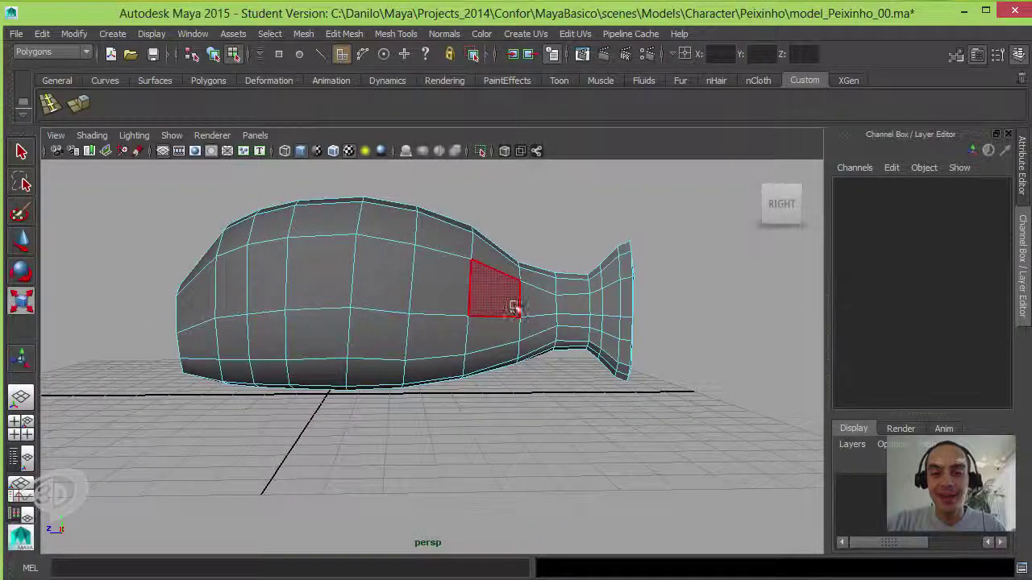
{"action": "mouse_move", "coordinate": [522, 305]}
{"action": "left_mouse_down", "text": "alt"}
{"action": "mouse_move", "coordinate": [403, 318]}
{"action": "mouse_move", "coordinate": [479, 329]}
{"action": "mouse_move", "coordinate": [507, 322]}
{"action": "mouse_move", "coordinate": [484, 318]}
{"action": "left_mouse_up", "text": "alt"}
{"action": "key", "text": "F8"}
{"action": "left_click", "coordinate": [553, 242]}
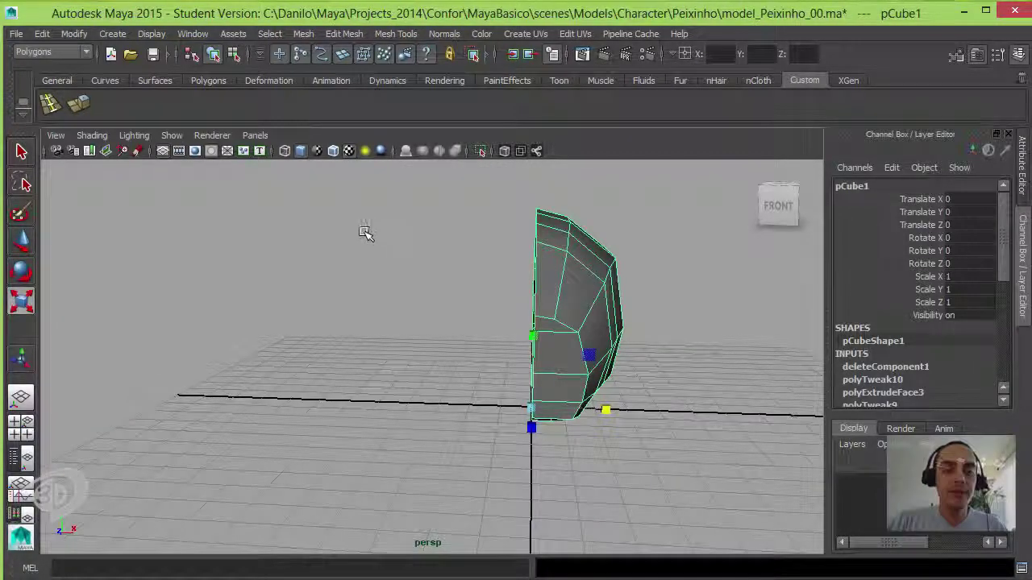
{"action": "key", "text": "space"}
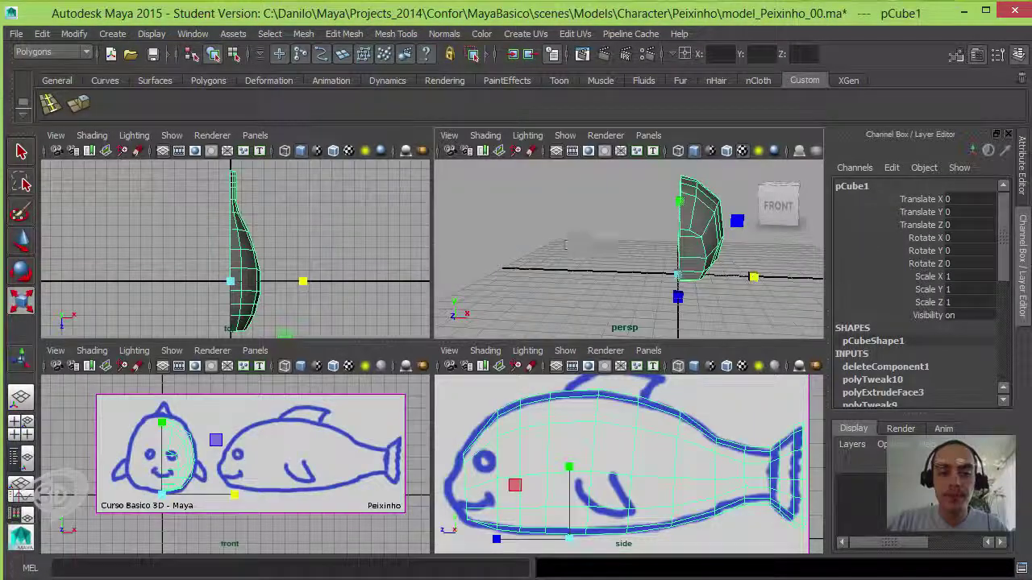
- Apply Mirror Geometry in the -X direction, merged with the original, then close the dialog
{"action": "mouse_move", "coordinate": [565, 244]}
{"action": "left_mouse_down", "text": "alt"}
{"action": "mouse_move", "coordinate": [544, 232]}
{"action": "mouse_move", "coordinate": [536, 246]}
{"action": "mouse_move", "coordinate": [547, 249]}
{"action": "left_mouse_up", "text": "alt"}
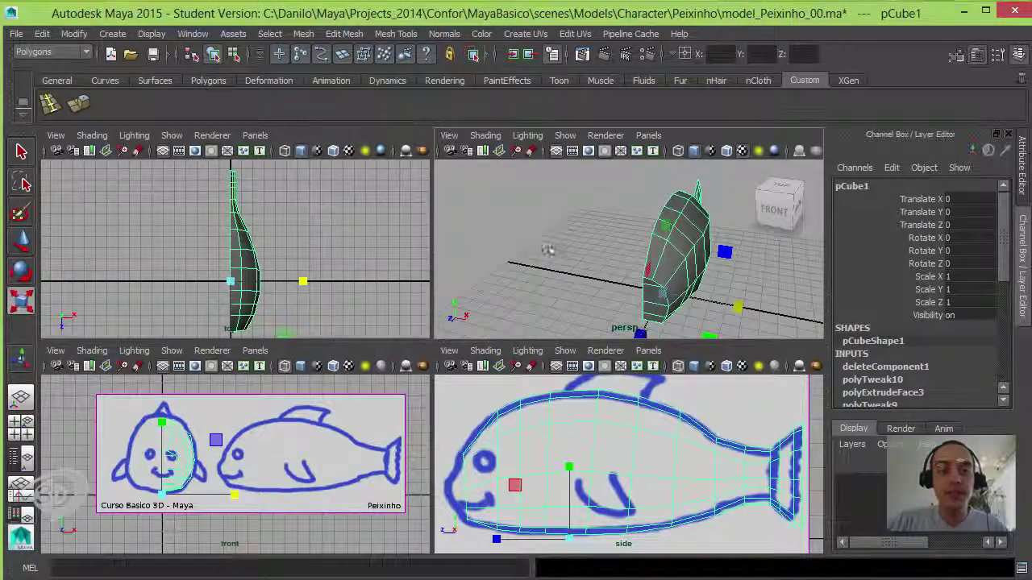
{"action": "left_click", "coordinate": [303, 33]}
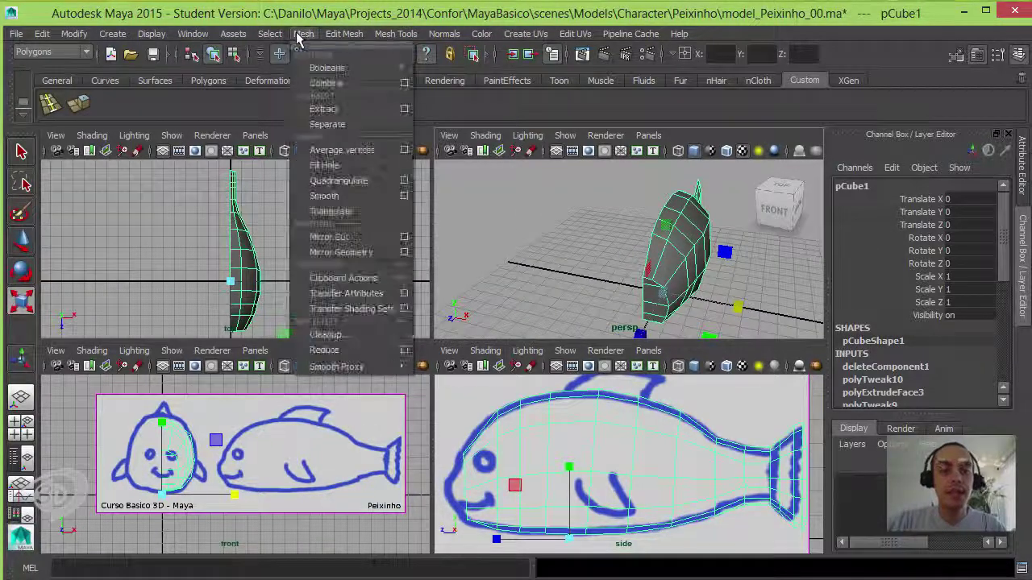
{"action": "left_click", "coordinate": [405, 253]}
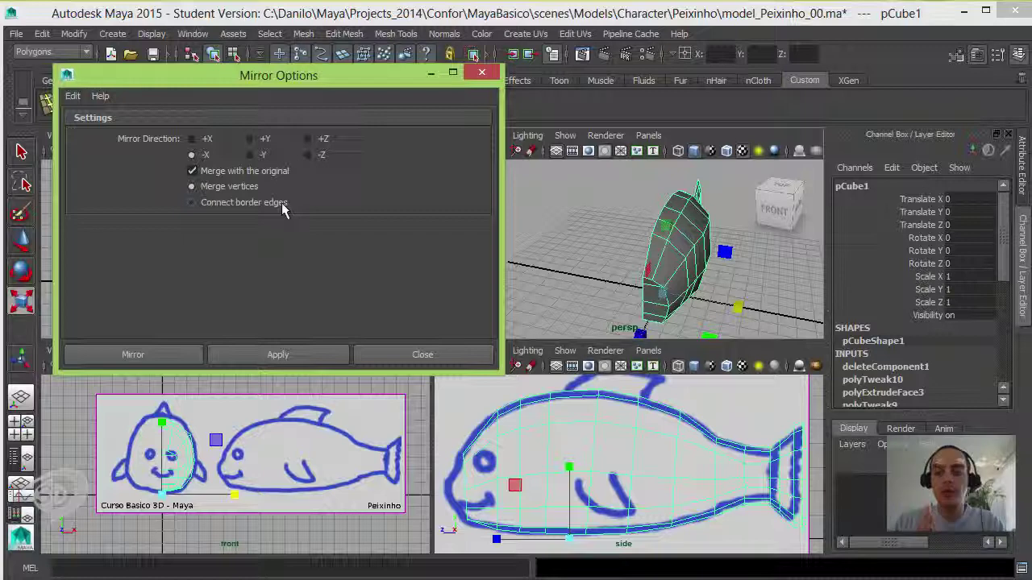
{"action": "left_click", "coordinate": [278, 355]}
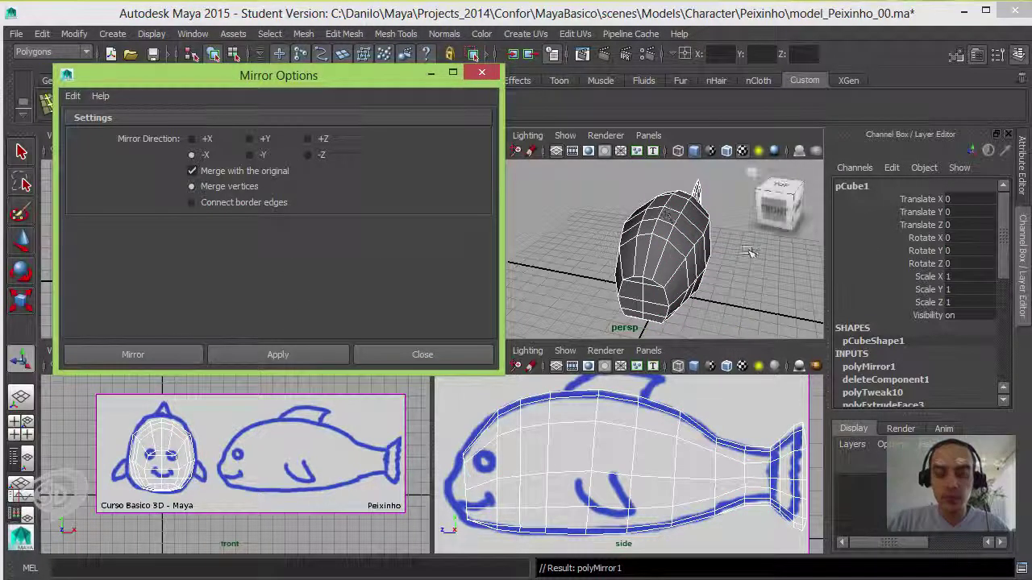
{"action": "mouse_move", "coordinate": [725, 258]}
{"action": "left_mouse_down", "text": "alt"}
{"action": "mouse_move", "coordinate": [754, 283]}
{"action": "mouse_move", "coordinate": [399, 218]}
{"action": "mouse_move", "coordinate": [739, 296]}
{"action": "mouse_move", "coordinate": [681, 232]}
{"action": "left_mouse_up", "text": "alt"}
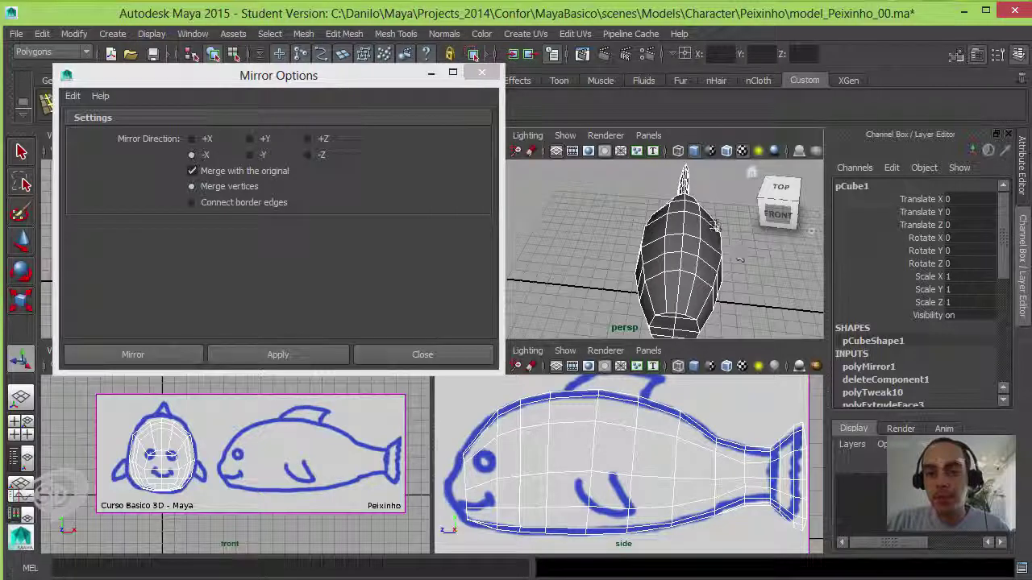
{"action": "left_click", "coordinate": [681, 232]}
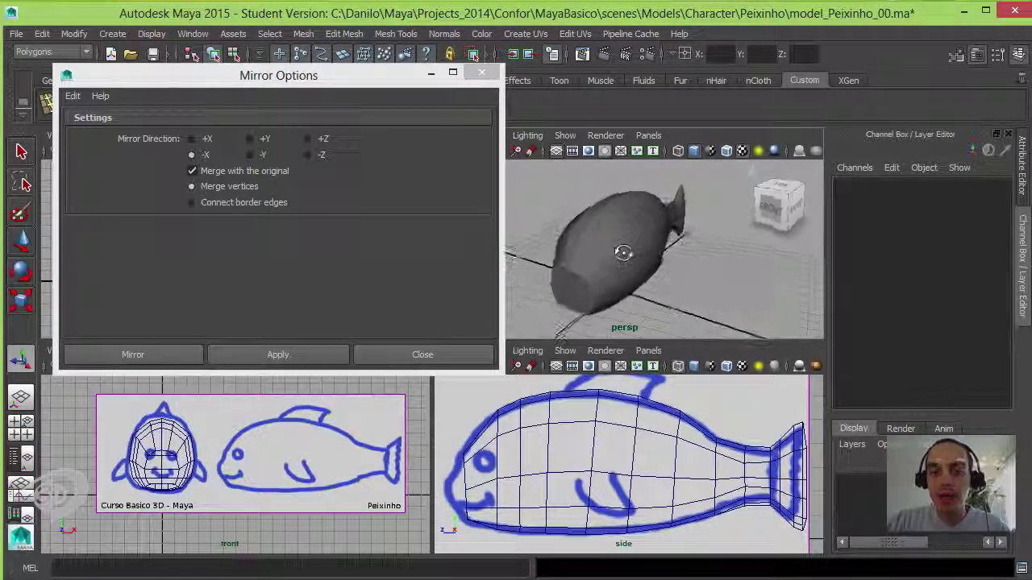
{"action": "mouse_move", "coordinate": [669, 242]}
{"action": "left_mouse_down", "text": "alt"}
{"action": "mouse_move", "coordinate": [600, 234]}
{"action": "mouse_move", "coordinate": [612, 237]}
{"action": "left_mouse_up", "text": "alt"}
{"action": "left_click", "coordinate": [482, 73]}
{"action": "left_click", "coordinate": [604, 234]}
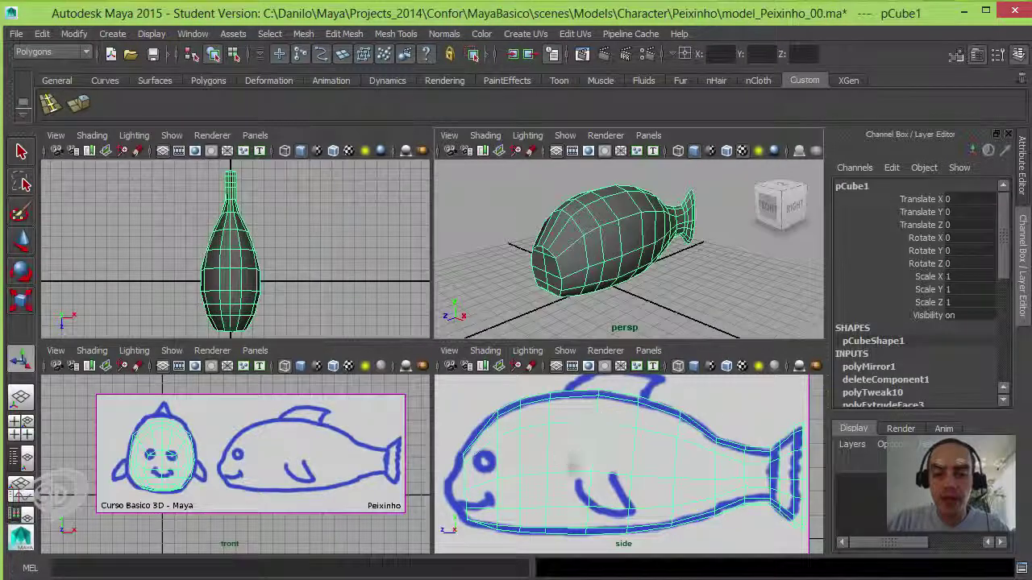
- Add vertical edge loops across the body below the dorsal fin with the Insert Edge Loop Tool
{"action": "scroll", "coordinate": [600, 432], "scroll_direction": "down", "scroll_amount": 3}
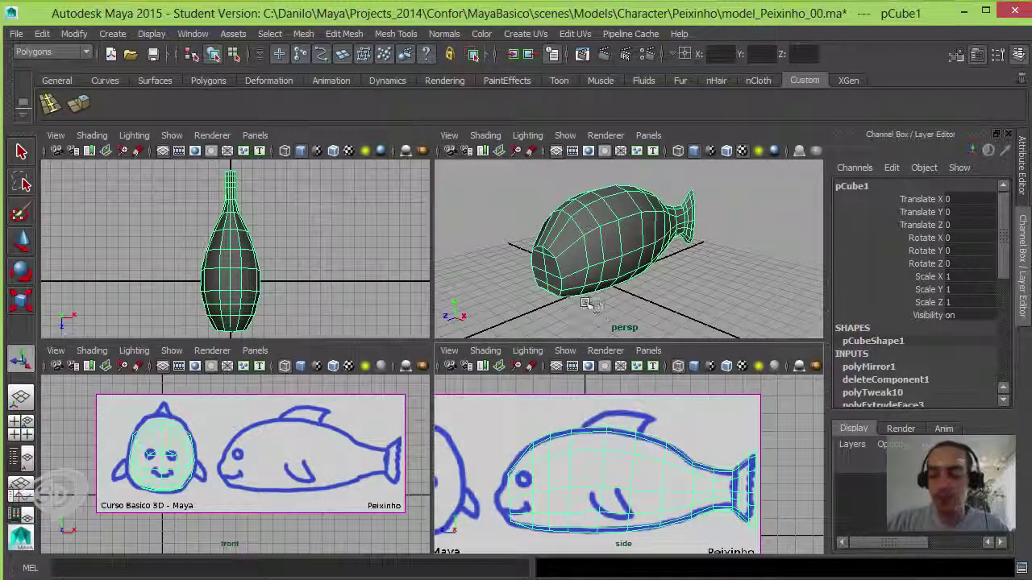
{"action": "scroll", "coordinate": [612, 457], "scroll_direction": "up", "scroll_amount": 2}
{"action": "scroll", "coordinate": [587, 409], "scroll_direction": "up", "scroll_amount": 2}
{"action": "scroll", "coordinate": [679, 490], "scroll_direction": "up", "scroll_amount": 2}
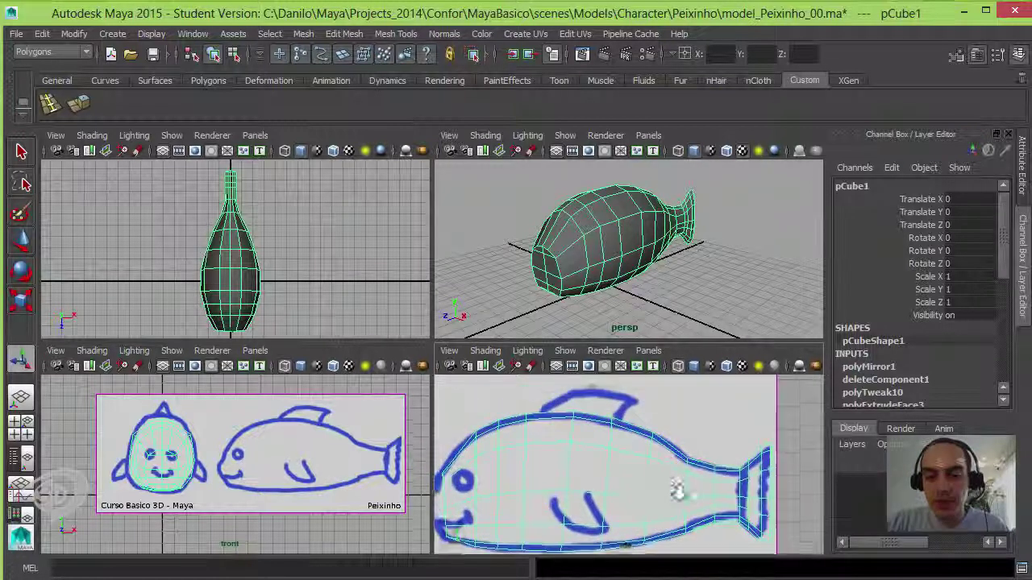
{"action": "scroll", "coordinate": [709, 500], "scroll_direction": "up", "scroll_amount": 1}
{"action": "scroll", "coordinate": [661, 448], "scroll_direction": "down", "scroll_amount": 2}
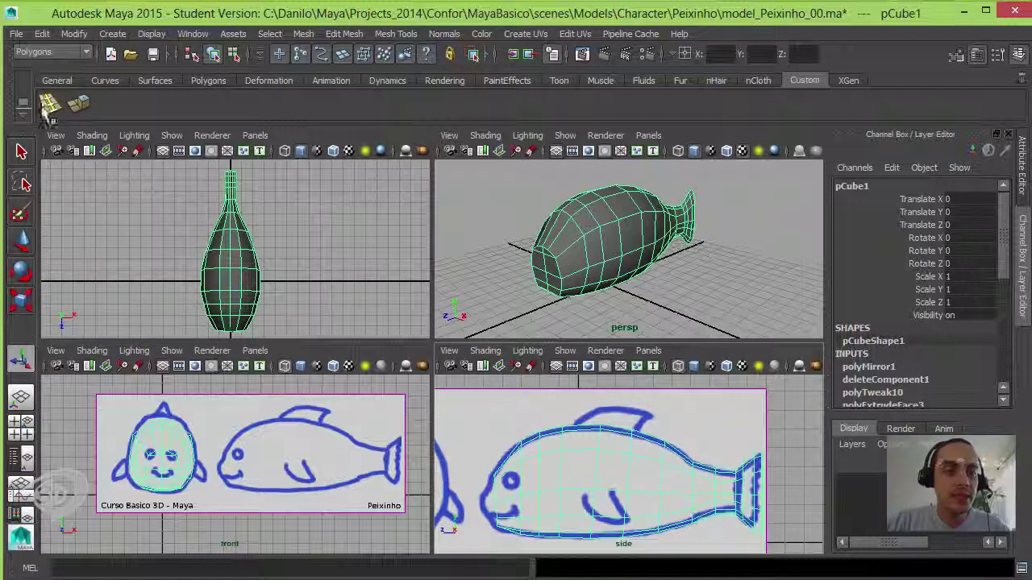
{"action": "left_click", "coordinate": [48, 103]}
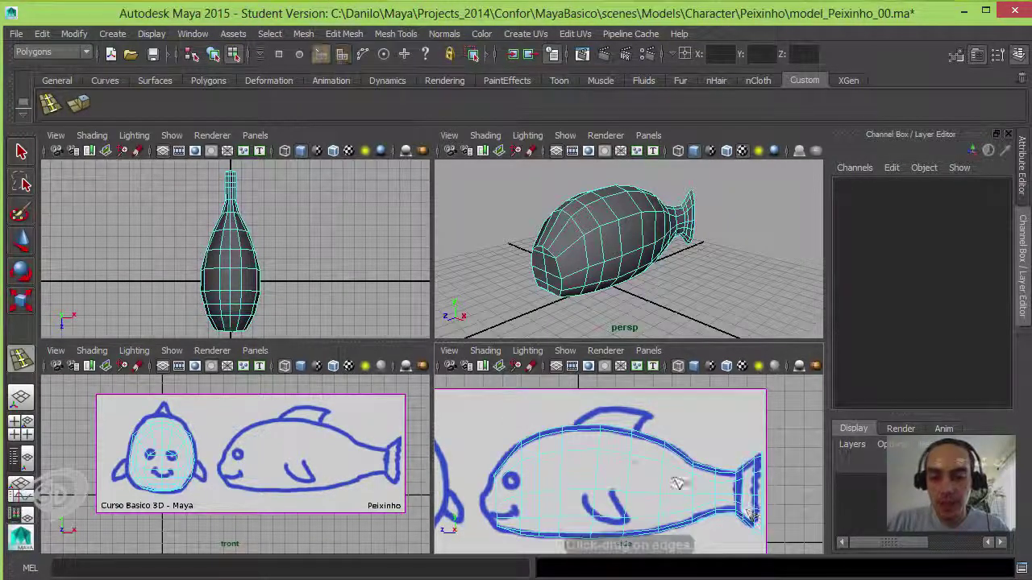
{"action": "left_click", "coordinate": [579, 456]}
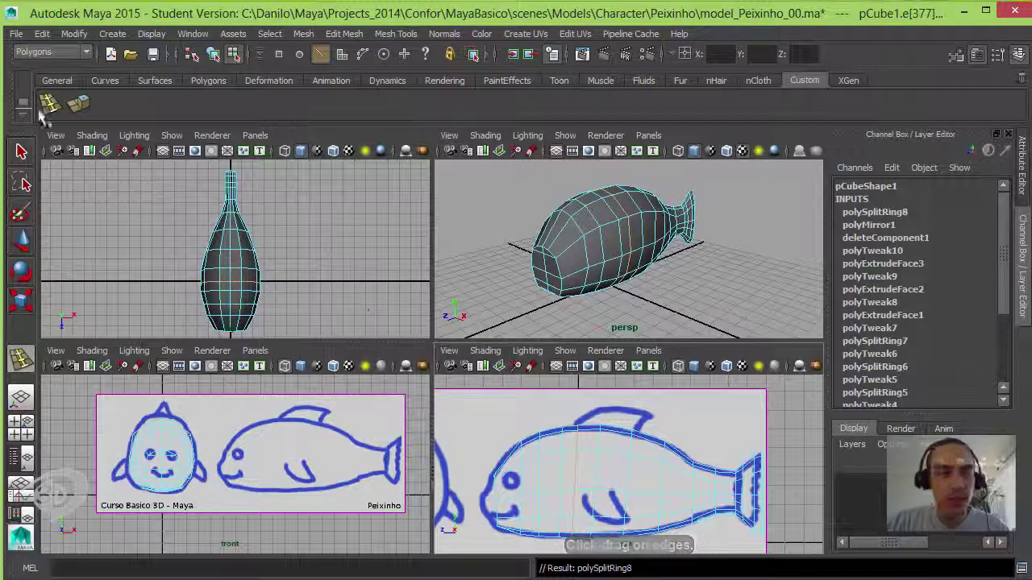
{"action": "left_click", "coordinate": [645, 461]}
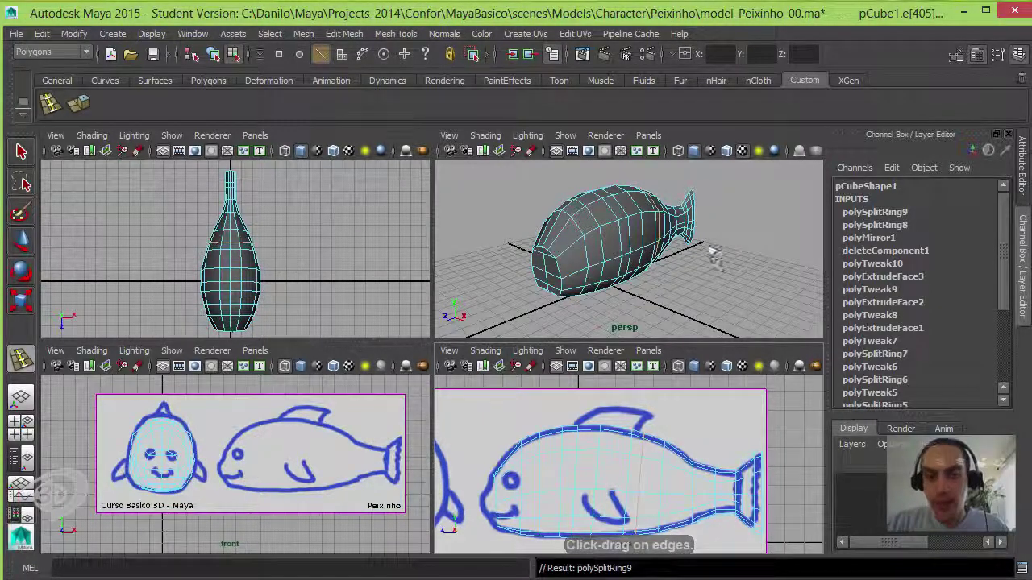
{"action": "mouse_move", "coordinate": [709, 258]}
{"action": "left_mouse_down", "text": "alt"}
{"action": "mouse_move", "coordinate": [605, 284]}
{"action": "mouse_move", "coordinate": [593, 224]}
{"action": "mouse_move", "coordinate": [623, 212]}
{"action": "mouse_move", "coordinate": [668, 265]}
{"action": "mouse_move", "coordinate": [610, 249]}
{"action": "mouse_move", "coordinate": [597, 258]}
{"action": "left_mouse_up", "text": "alt"}
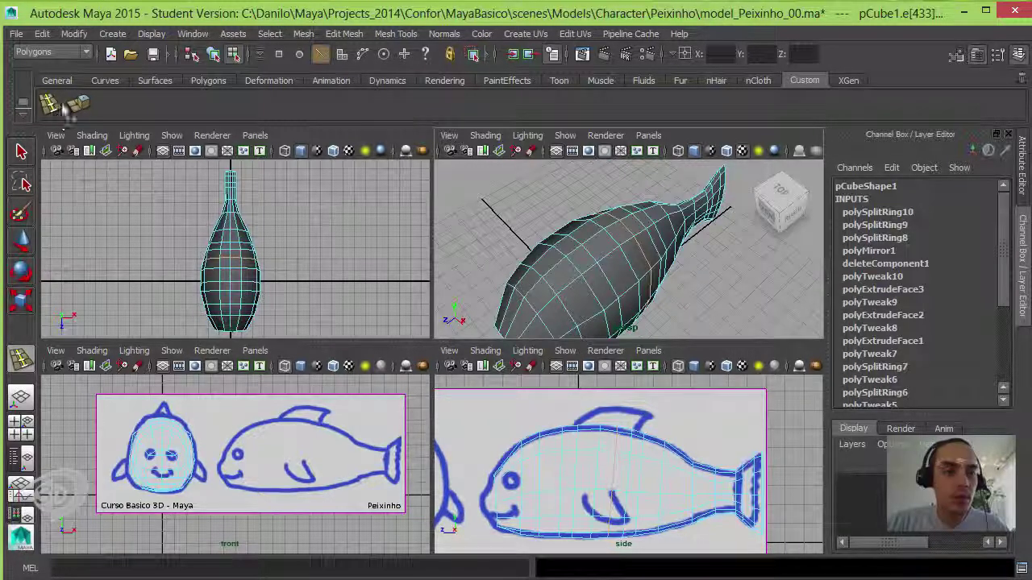
- Exit the loop tool and select the faces beneath the dorsal fin on both sides
{"action": "key", "text": "q"}
{"action": "right_click_drag", "start_coordinate": [606, 279], "coordinate": [599, 241]}
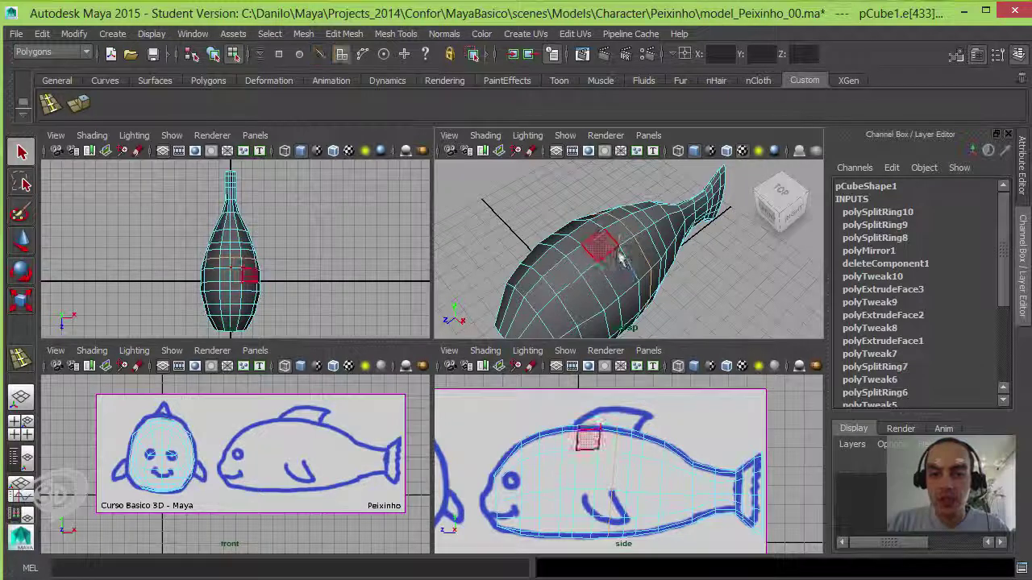
{"action": "left_click_drag", "start_coordinate": [599, 242], "coordinate": [603, 249], "text": "alt"}
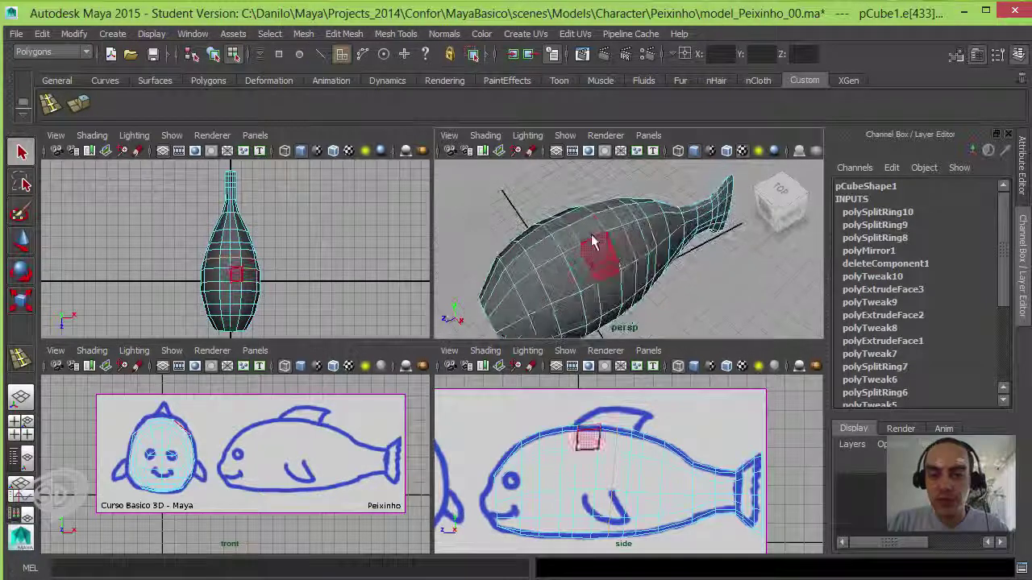
{"action": "left_click", "coordinate": [599, 421]}
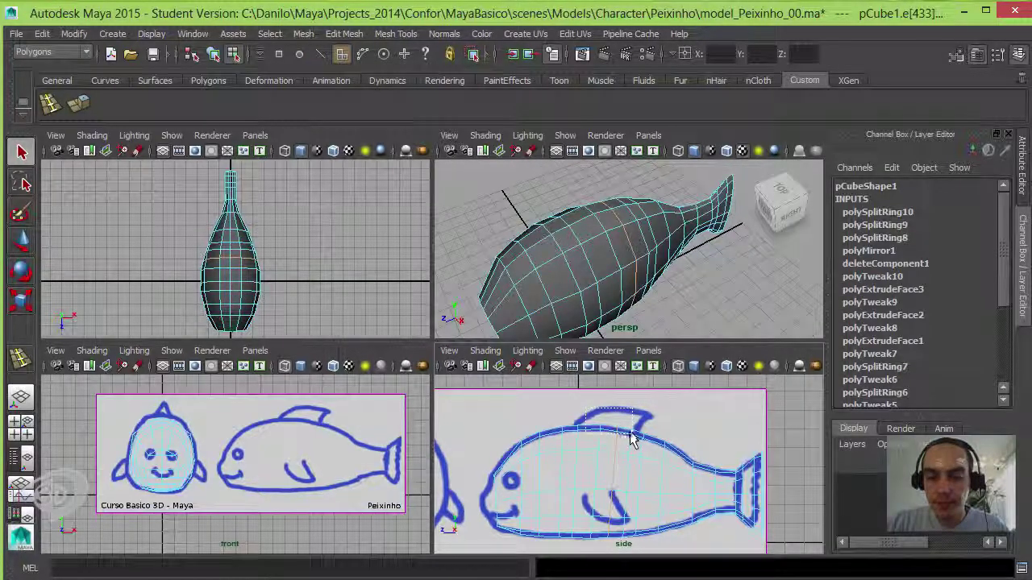
{"action": "left_click_drag", "start_coordinate": [632, 440], "coordinate": [634, 440]}
{"action": "left_click_drag", "start_coordinate": [645, 322], "coordinate": [735, 238], "text": "alt"}
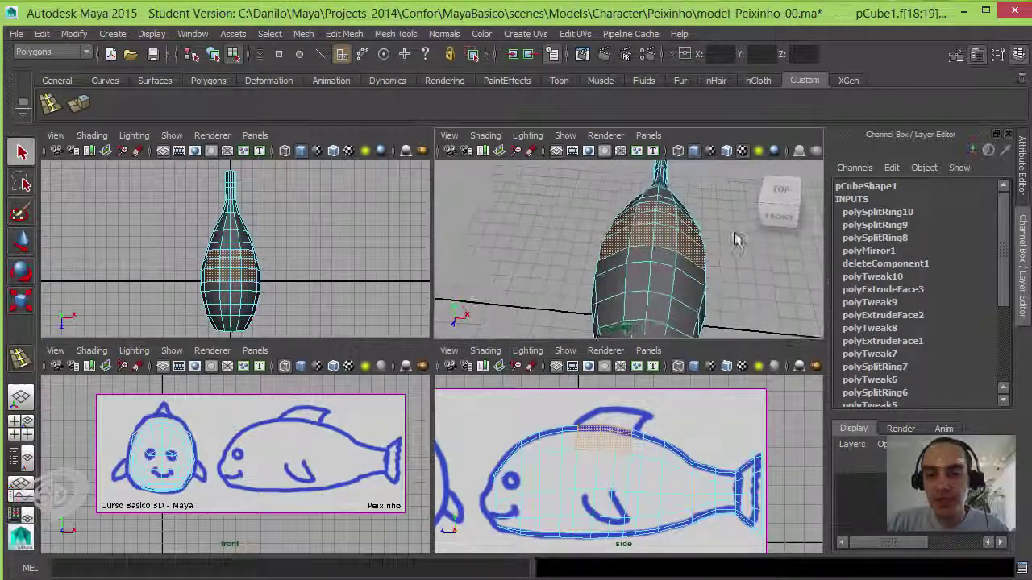
{"action": "left_click", "coordinate": [612, 211]}
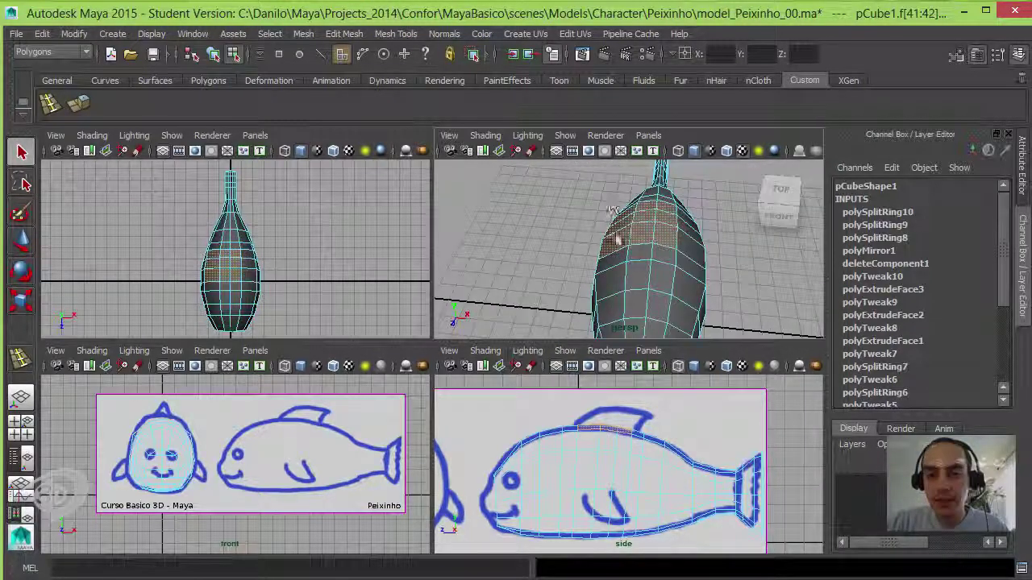
{"action": "mouse_move", "coordinate": [623, 266]}
{"action": "left_mouse_down", "text": "alt"}
{"action": "mouse_move", "coordinate": [520, 267]}
{"action": "mouse_move", "coordinate": [577, 293]}
{"action": "mouse_move", "coordinate": [593, 239]}
{"action": "left_mouse_up", "text": "alt"}
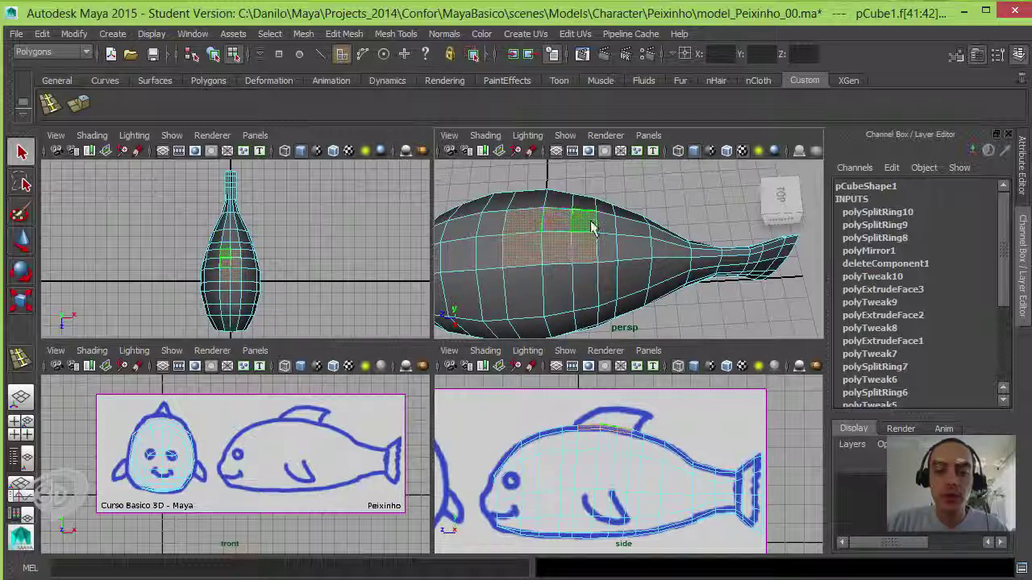
- Switch the fish mesh to vertex mode and select a vertex on its upper body
{"action": "left_click_drag", "start_coordinate": [591, 228], "coordinate": [617, 273], "text": "alt"}
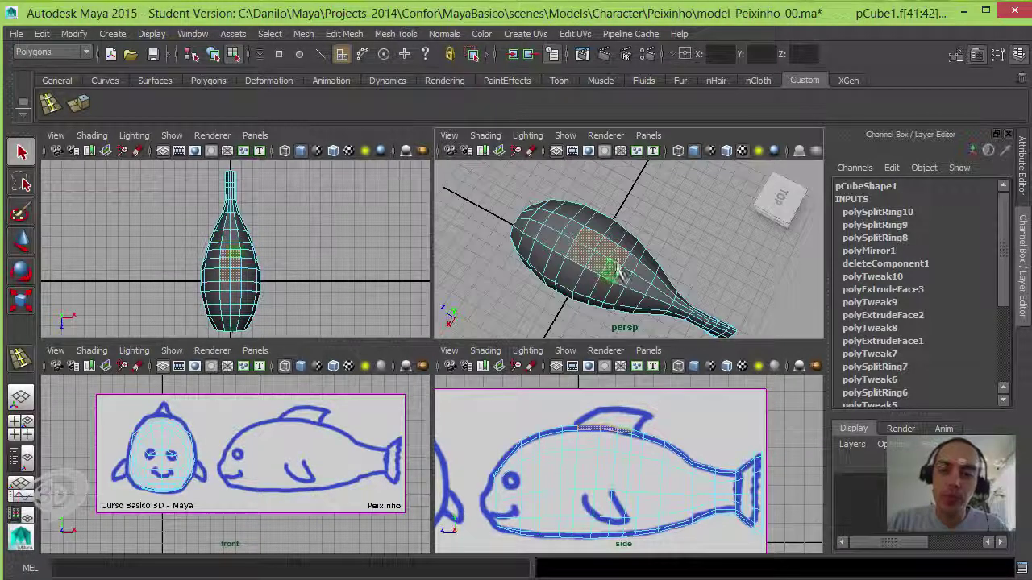
{"action": "scroll", "coordinate": [621, 258], "scroll_direction": "up", "scroll_amount": 3}
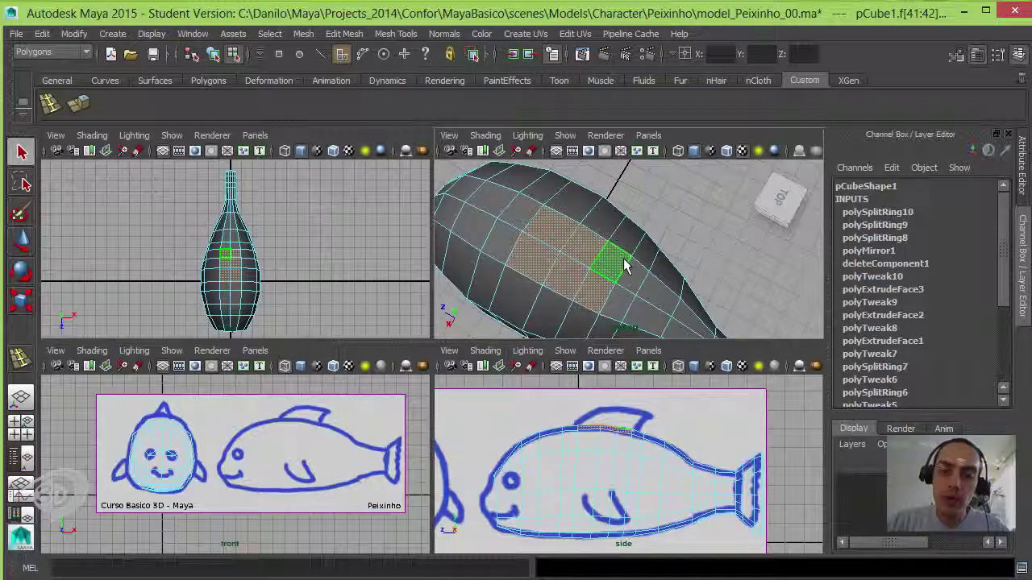
{"action": "right_click_drag", "start_coordinate": [624, 266], "coordinate": [530, 287]}
{"action": "left_click", "coordinate": [633, 260]}
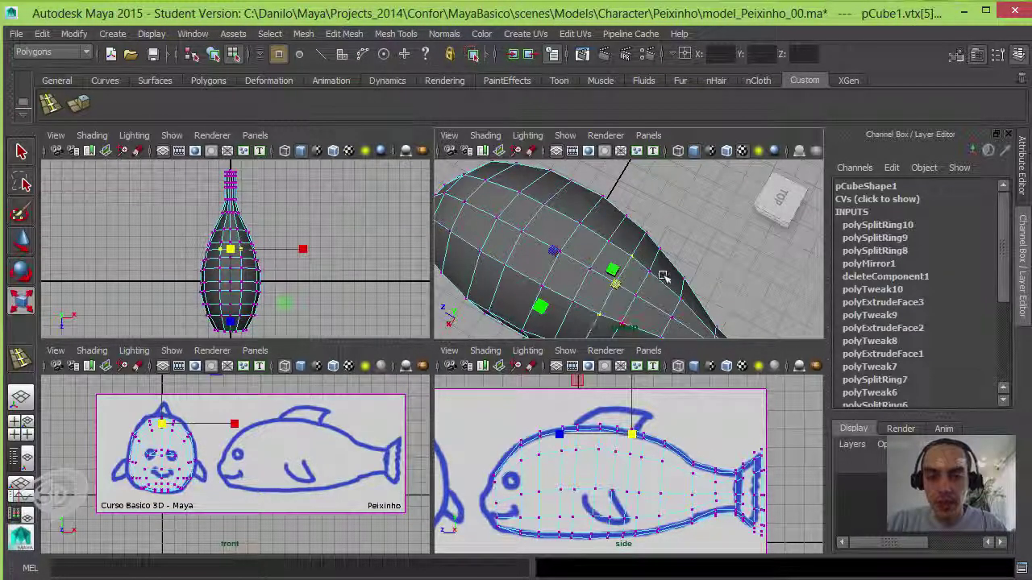
- Select and adjust several vertices on the fish's side and back with Move and Scale
{"action": "mouse_move", "coordinate": [617, 289]}
{"action": "left_mouse_down", "text": "alt"}
{"action": "mouse_move", "coordinate": [558, 286]}
{"action": "mouse_move", "coordinate": [571, 286]}
{"action": "mouse_move", "coordinate": [592, 239]}
{"action": "left_mouse_up", "text": "alt"}
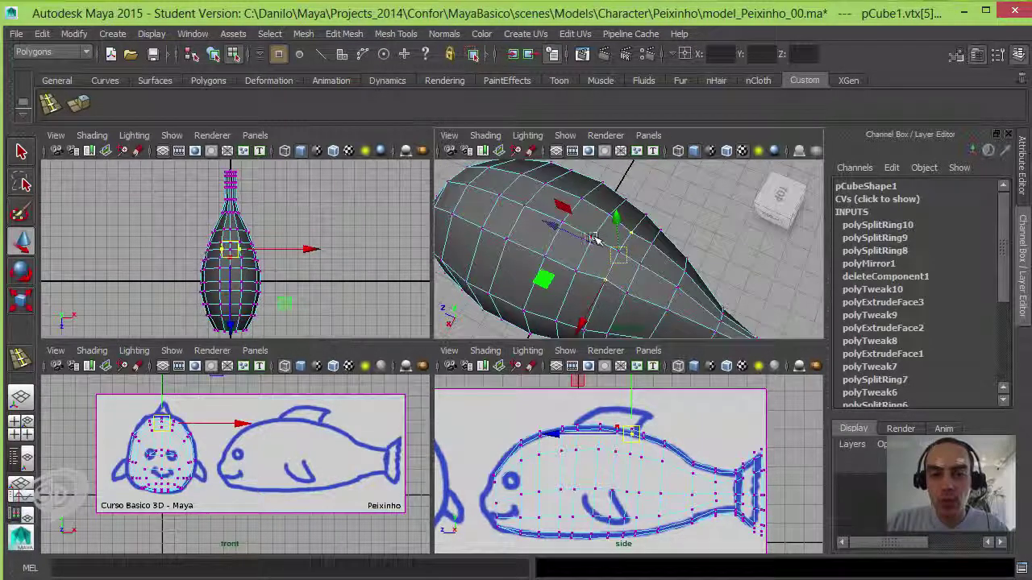
{"action": "left_click", "coordinate": [556, 225]}
{"action": "left_click", "coordinate": [553, 224]}
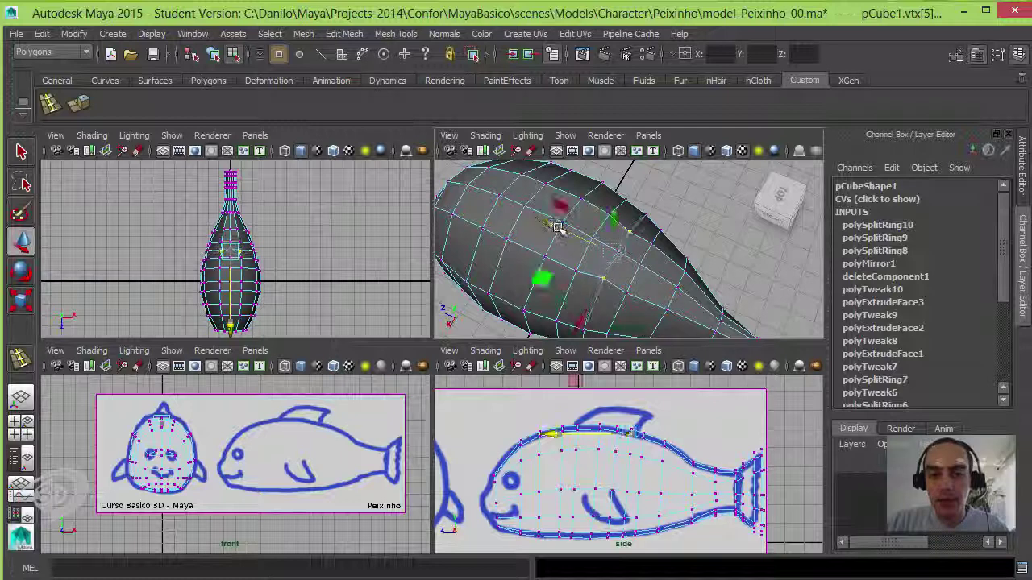
{"action": "mouse_move", "coordinate": [552, 224]}
{"action": "left_mouse_down", "text": "alt"}
{"action": "mouse_move", "coordinate": [613, 230]}
{"action": "mouse_move", "coordinate": [510, 278]}
{"action": "mouse_move", "coordinate": [622, 291]}
{"action": "mouse_move", "coordinate": [516, 316]}
{"action": "left_mouse_up", "text": "alt"}
{"action": "left_click", "coordinate": [509, 278]}
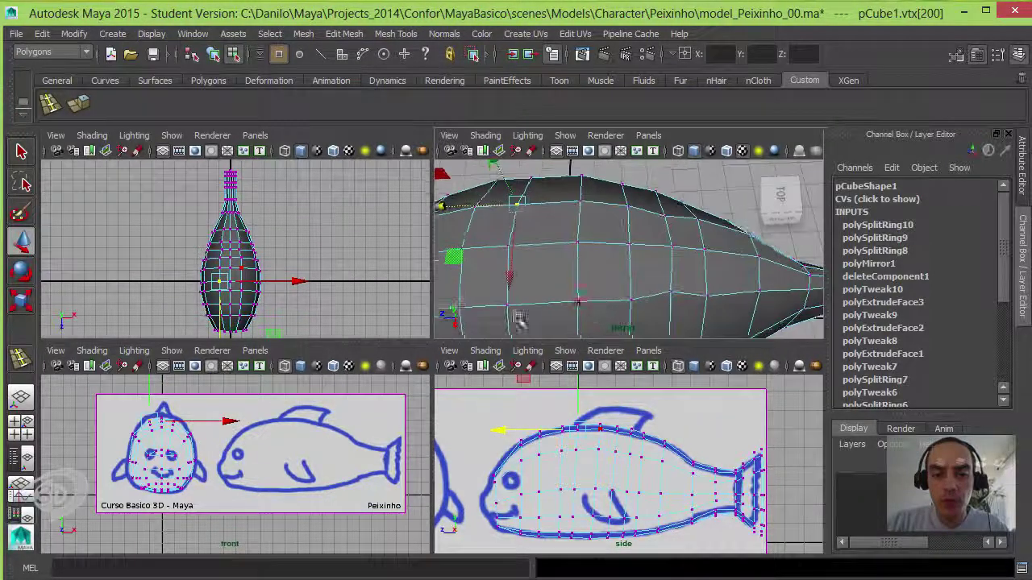
{"action": "mouse_move", "coordinate": [453, 255]}
{"action": "left_mouse_down", "text": "alt"}
{"action": "mouse_move", "coordinate": [648, 251]}
{"action": "mouse_move", "coordinate": [456, 290]}
{"action": "mouse_move", "coordinate": [475, 281]}
{"action": "left_mouse_up", "text": "alt"}
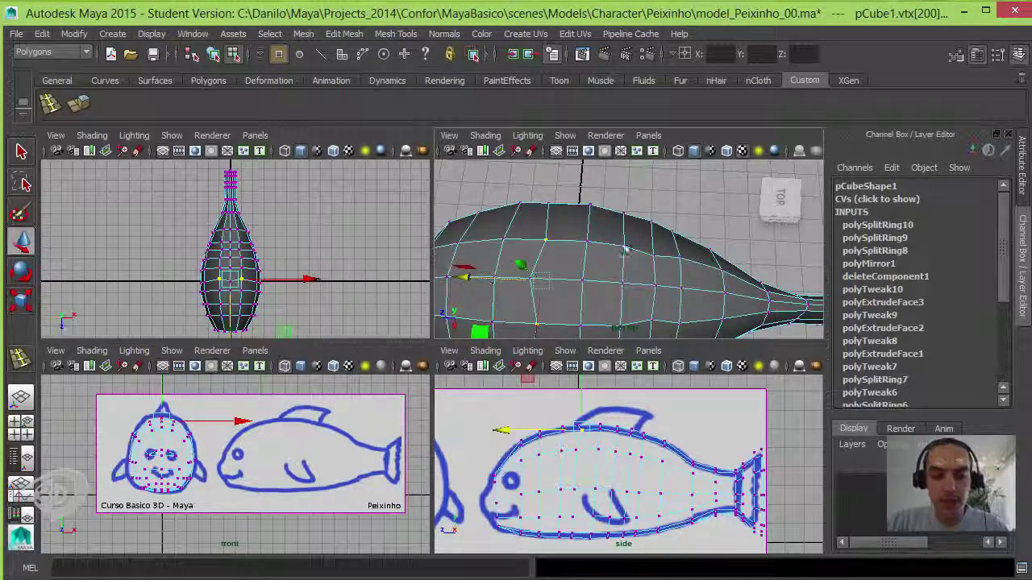
{"action": "key", "text": "r"}
{"action": "left_click_drag", "start_coordinate": [625, 252], "coordinate": [570, 200], "text": "alt"}
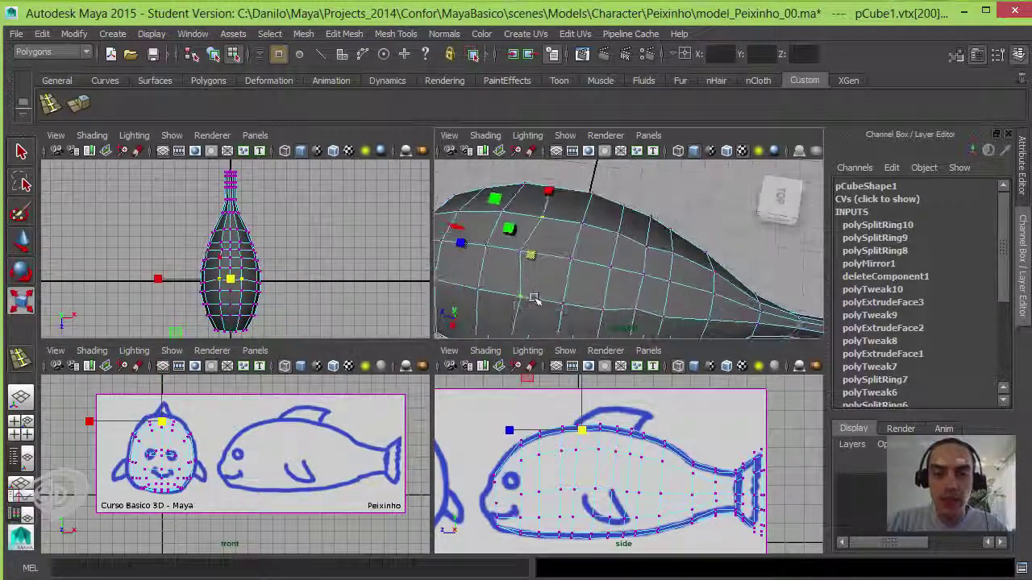
{"action": "left_click", "coordinate": [549, 194]}
{"action": "mouse_move", "coordinate": [549, 197]}
{"action": "left_mouse_down", "text": "alt"}
{"action": "mouse_move", "coordinate": [634, 193]}
{"action": "mouse_move", "coordinate": [613, 262]}
{"action": "left_mouse_up", "text": "alt"}
- Clear the vertex selection and select two neighbouring faces on the body
{"action": "left_click", "coordinate": [633, 194]}
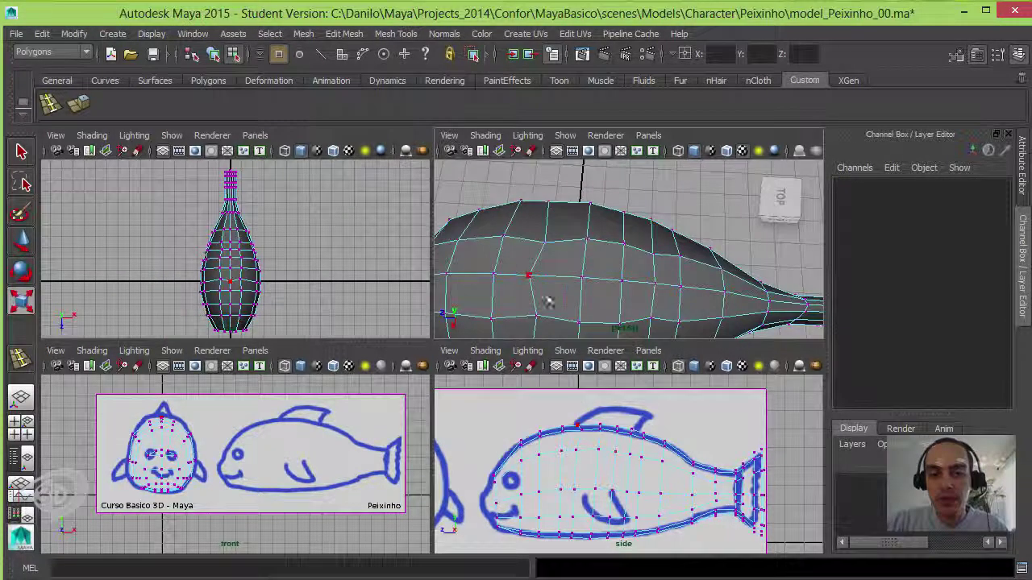
{"action": "left_click", "coordinate": [542, 264]}
{"action": "left_click", "coordinate": [603, 262]}
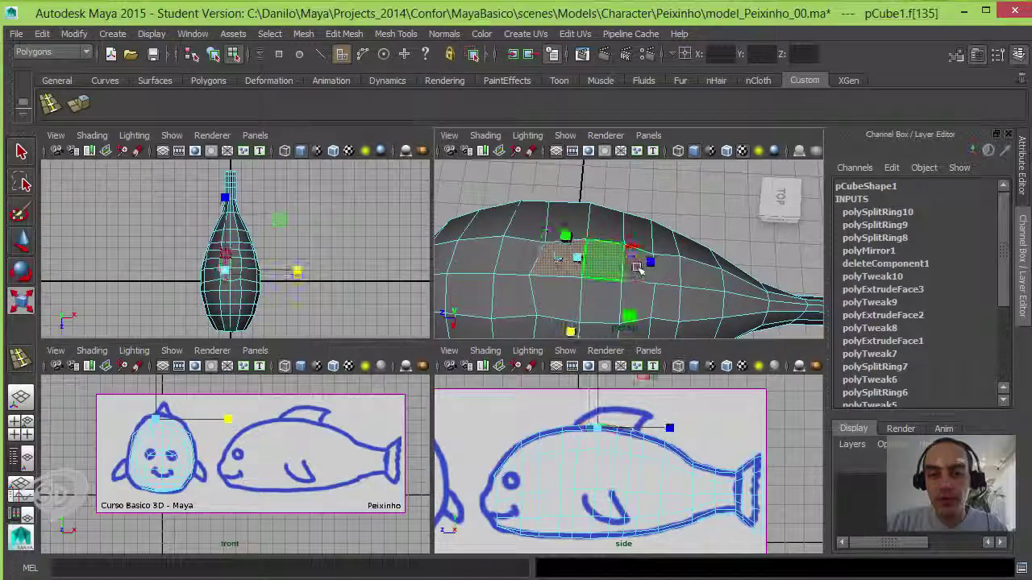
- Select top faces f[41] and f[42] on the fish's back and extrude them
{"action": "left_click", "coordinate": [634, 299]}
{"action": "left_click", "coordinate": [626, 298]}
{"action": "left_click", "coordinate": [553, 295]}
{"action": "mouse_move", "coordinate": [552, 295]}
{"action": "left_mouse_down"}
{"action": "mouse_move", "coordinate": [682, 230]}
{"action": "mouse_move", "coordinate": [575, 292]}
{"action": "mouse_move", "coordinate": [625, 265]}
{"action": "left_mouse_up"}
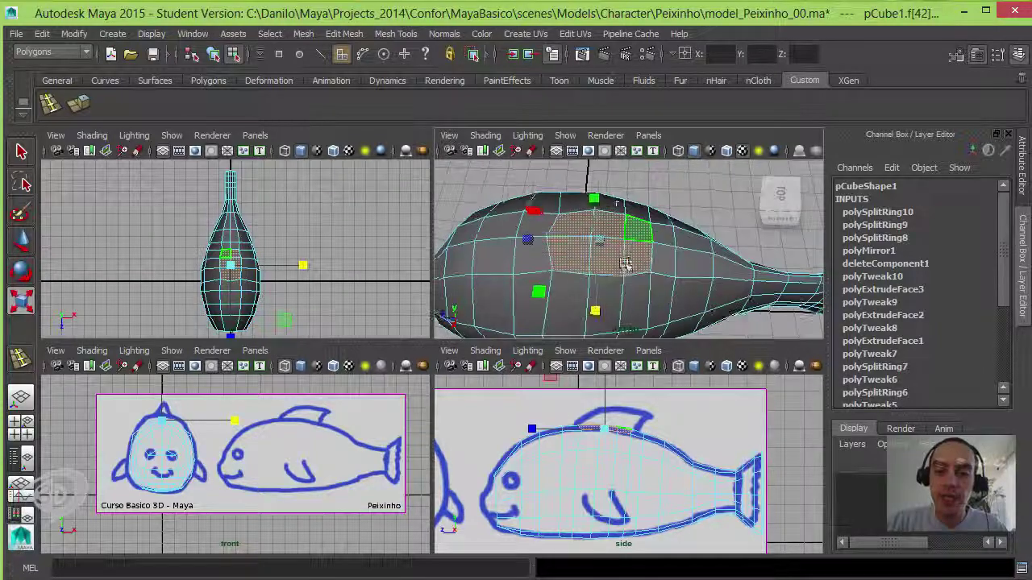
{"action": "left_click", "coordinate": [673, 262], "text": "shift"}
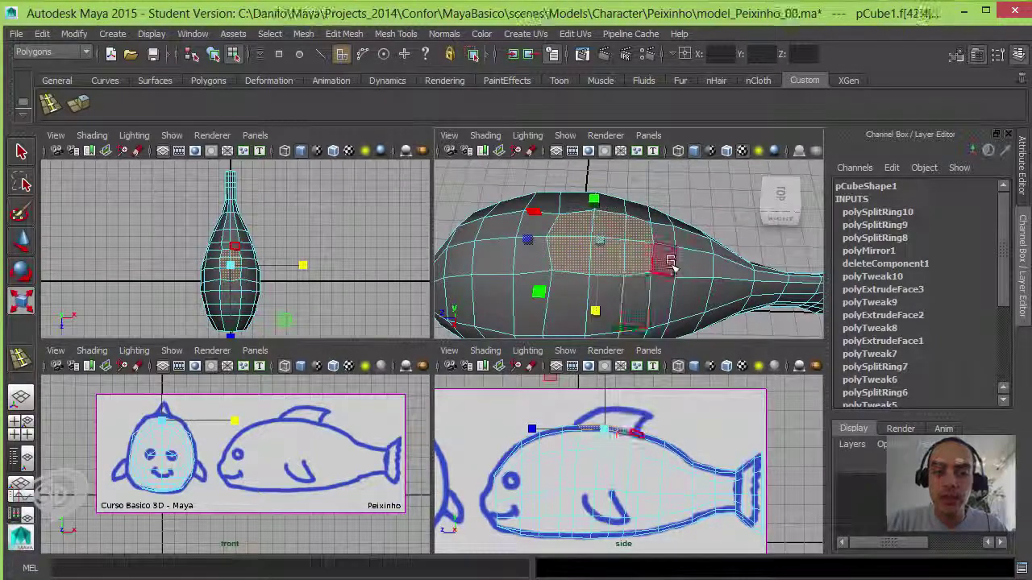
{"action": "left_click_drag", "start_coordinate": [673, 262], "coordinate": [636, 233], "text": "alt"}
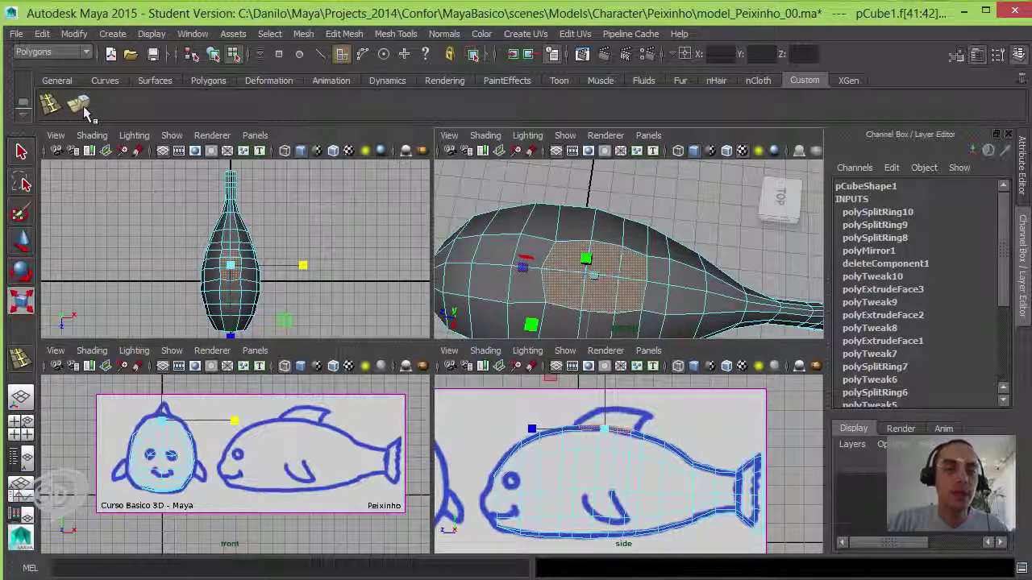
{"action": "mouse_move", "coordinate": [580, 242]}
{"action": "left_mouse_down", "text": "alt"}
{"action": "mouse_move", "coordinate": [639, 184]}
{"action": "mouse_move", "coordinate": [568, 171]}
{"action": "mouse_move", "coordinate": [569, 158]}
{"action": "mouse_move", "coordinate": [594, 190]}
{"action": "mouse_move", "coordinate": [598, 235]}
{"action": "mouse_move", "coordinate": [637, 212]}
{"action": "mouse_move", "coordinate": [757, 204]}
{"action": "mouse_move", "coordinate": [730, 303]}
{"action": "mouse_move", "coordinate": [619, 278]}
{"action": "left_mouse_up", "text": "alt"}
{"action": "scroll", "coordinate": [596, 210], "scroll_direction": "down", "scroll_amount": 3}
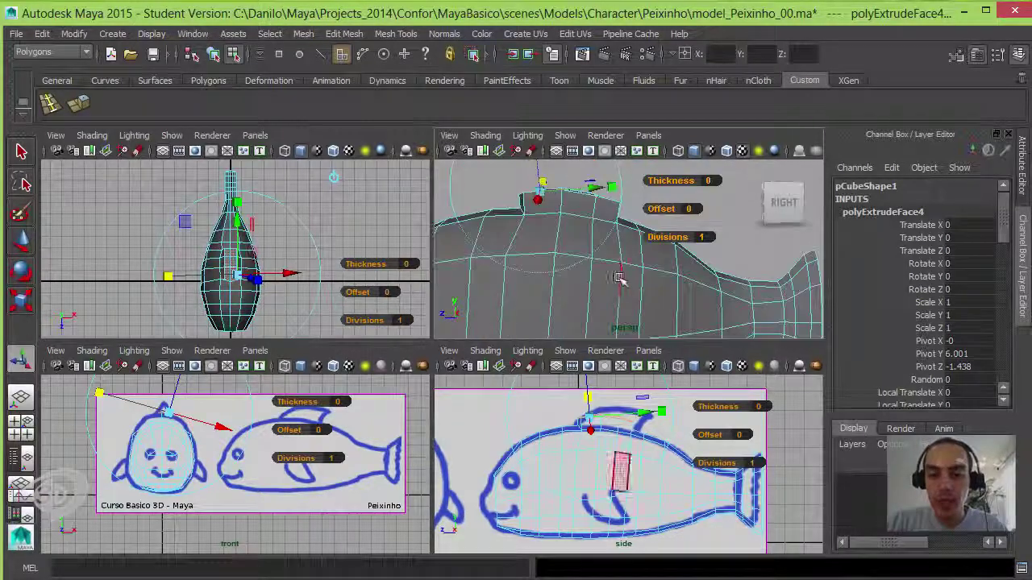
- Maximize the side view and drag the extruded faces up to the sketched fin base
{"action": "middle_click_drag", "start_coordinate": [619, 278], "coordinate": [664, 282]}
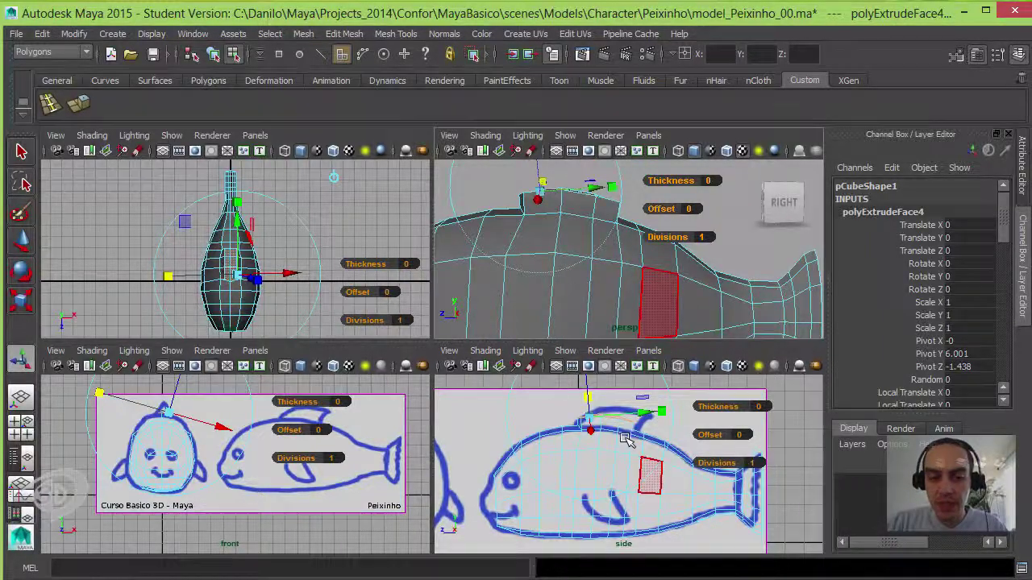
{"action": "middle_click_drag", "start_coordinate": [625, 439], "coordinate": [579, 403]}
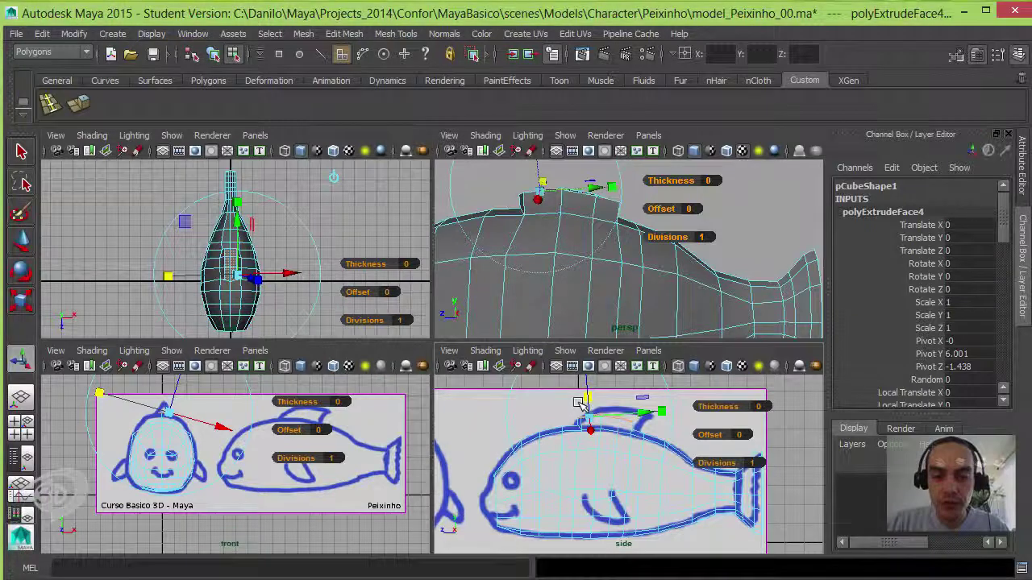
{"action": "key", "text": "space"}
{"action": "mouse_move", "coordinate": [534, 357]}
{"action": "middle_mouse_down"}
{"action": "mouse_move", "coordinate": [410, 258]}
{"action": "mouse_move", "coordinate": [434, 265]}
{"action": "mouse_move", "coordinate": [403, 272]}
{"action": "mouse_move", "coordinate": [414, 261]}
{"action": "middle_mouse_up"}
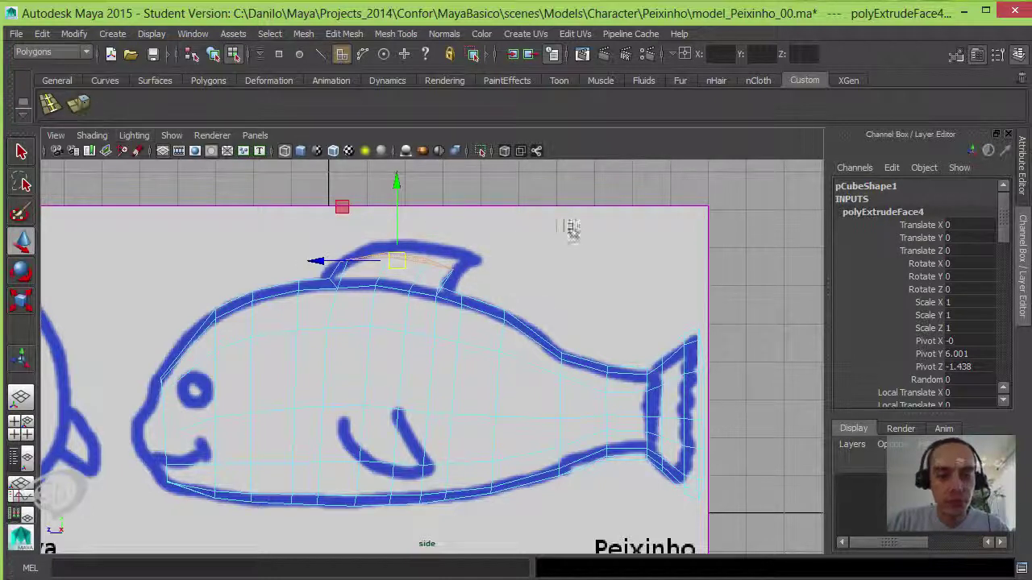
- Extrude the faces again with Ctrl+E and pull them up into the fin outline
{"action": "key", "text": "ctrl+e"}
{"action": "mouse_move", "coordinate": [403, 260]}
{"action": "middle_mouse_down"}
{"action": "mouse_move", "coordinate": [446, 244]}
{"action": "mouse_move", "coordinate": [430, 249]}
{"action": "middle_mouse_up"}
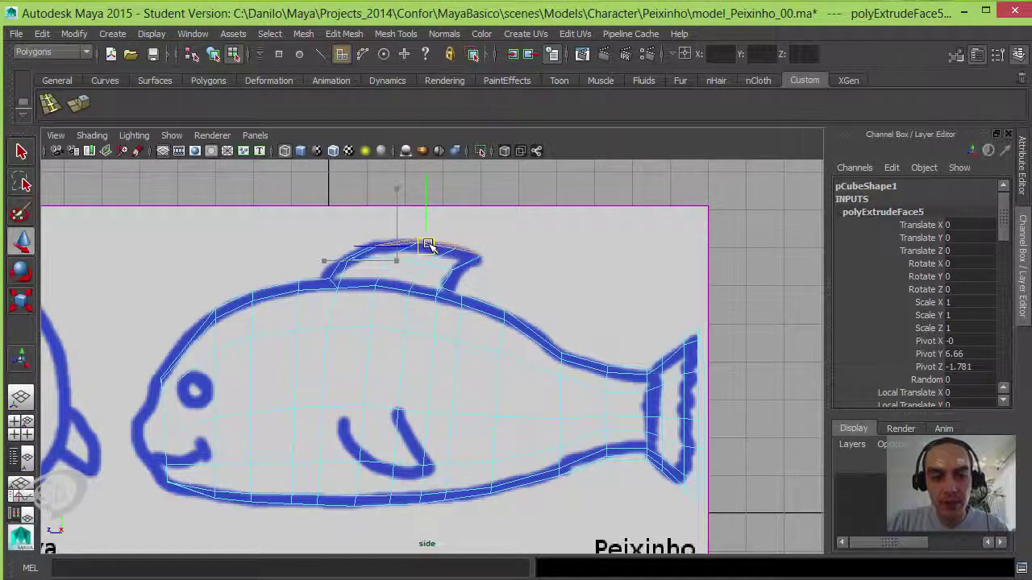
{"action": "left_click", "coordinate": [427, 244]}
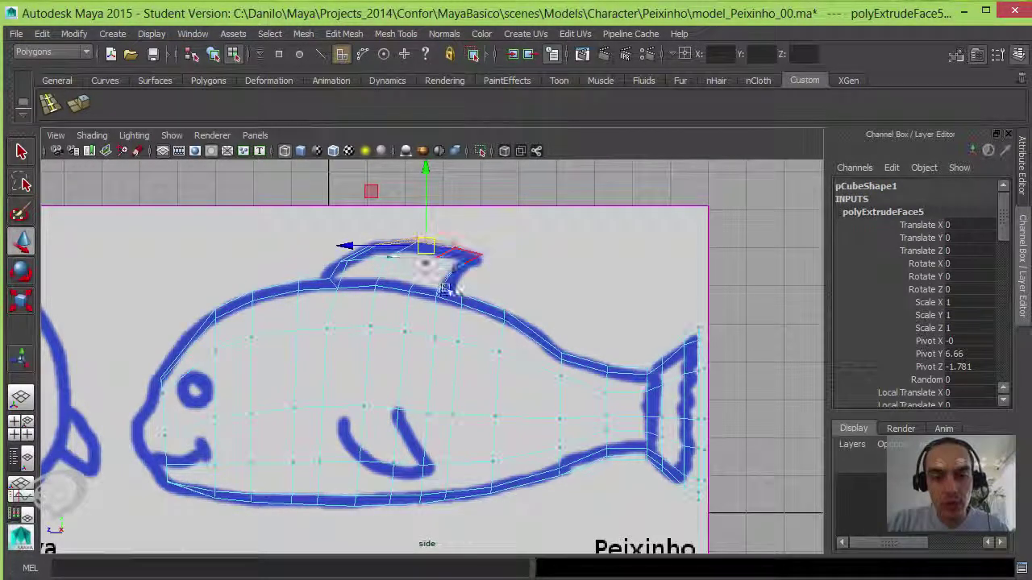
- Select the dorsal fin's top and rear-base vertices, then restore the four-view layout
{"action": "right_click_drag", "start_coordinate": [457, 263], "coordinate": [426, 277]}
{"action": "left_click_drag", "start_coordinate": [448, 305], "coordinate": [446, 302]}
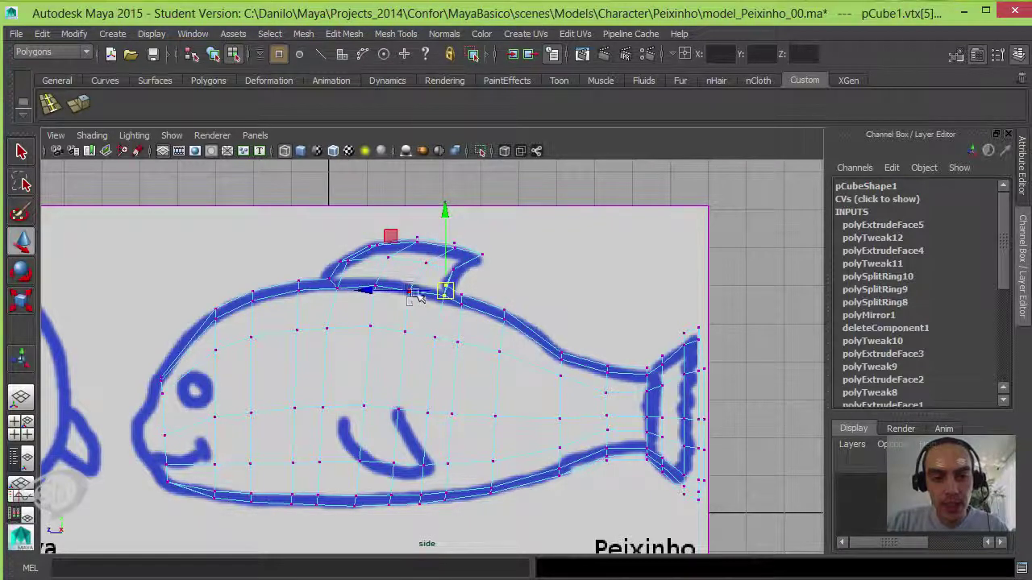
{"action": "left_click_drag", "start_coordinate": [415, 296], "coordinate": [403, 283]}
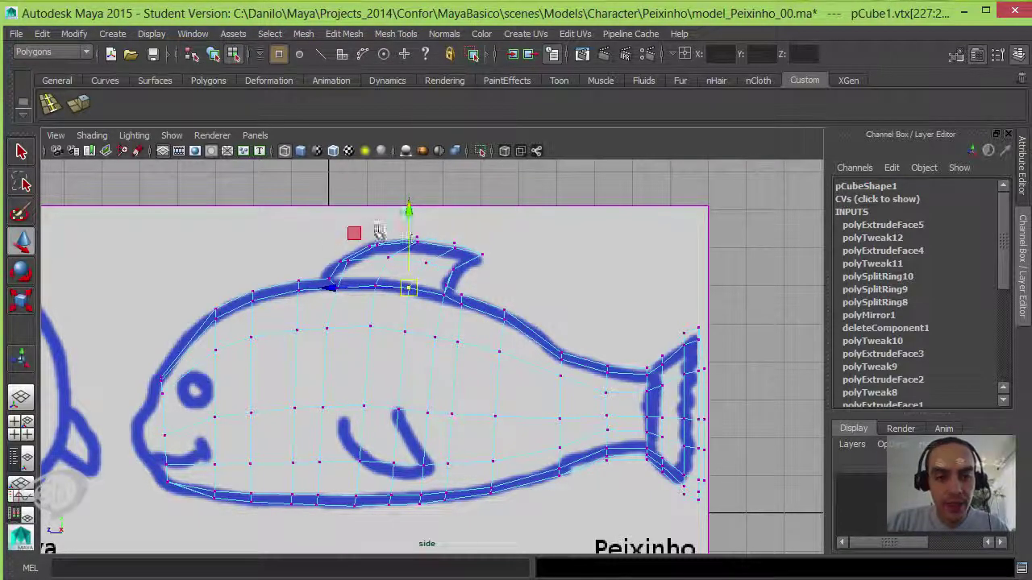
{"action": "left_click_drag", "start_coordinate": [428, 249], "coordinate": [428, 250]}
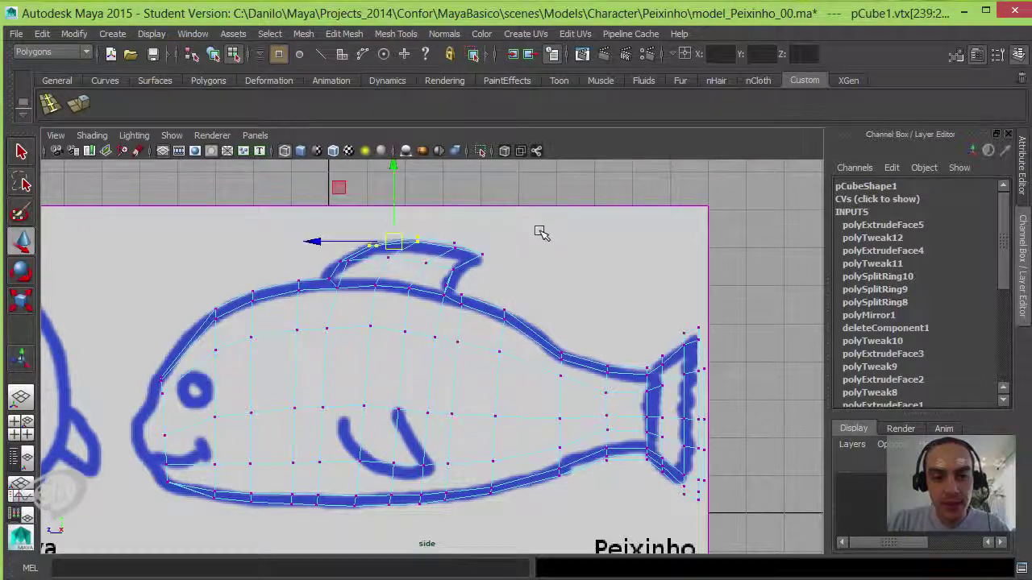
{"action": "key", "text": "space"}
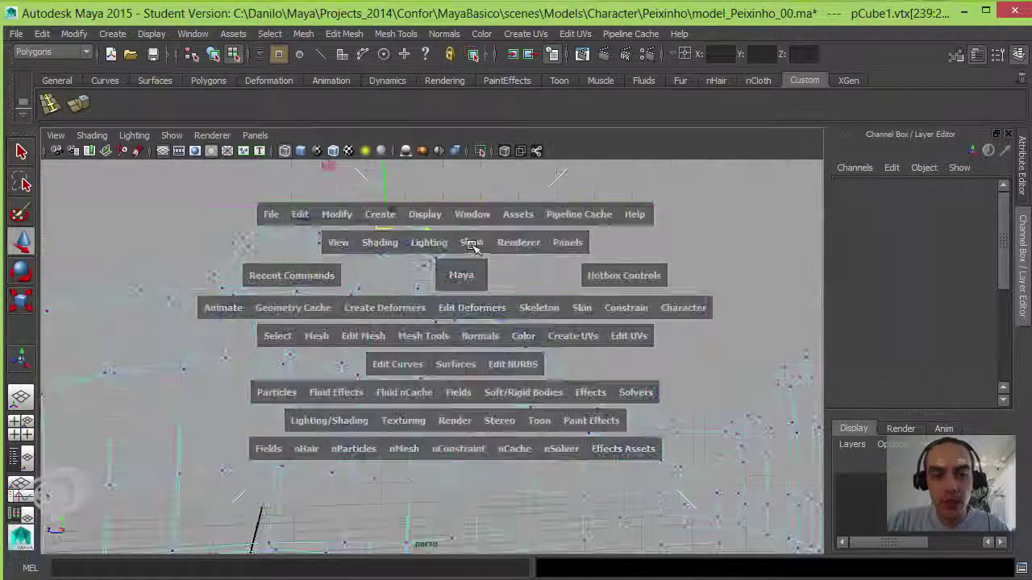
- Select the vertices along the top of the dorsal fin and raise them higher
{"action": "key", "text": "space"}
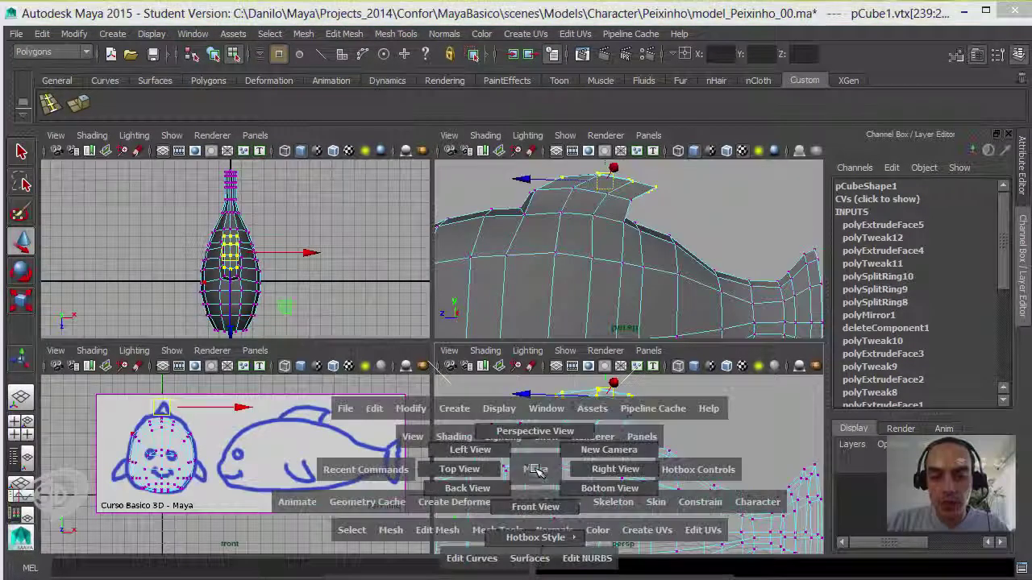
{"action": "mouse_move", "coordinate": [612, 241]}
{"action": "left_mouse_down", "text": "alt"}
{"action": "mouse_move", "coordinate": [680, 274]}
{"action": "mouse_move", "coordinate": [709, 169]}
{"action": "left_mouse_up", "text": "alt"}
{"action": "key", "text": "r"}
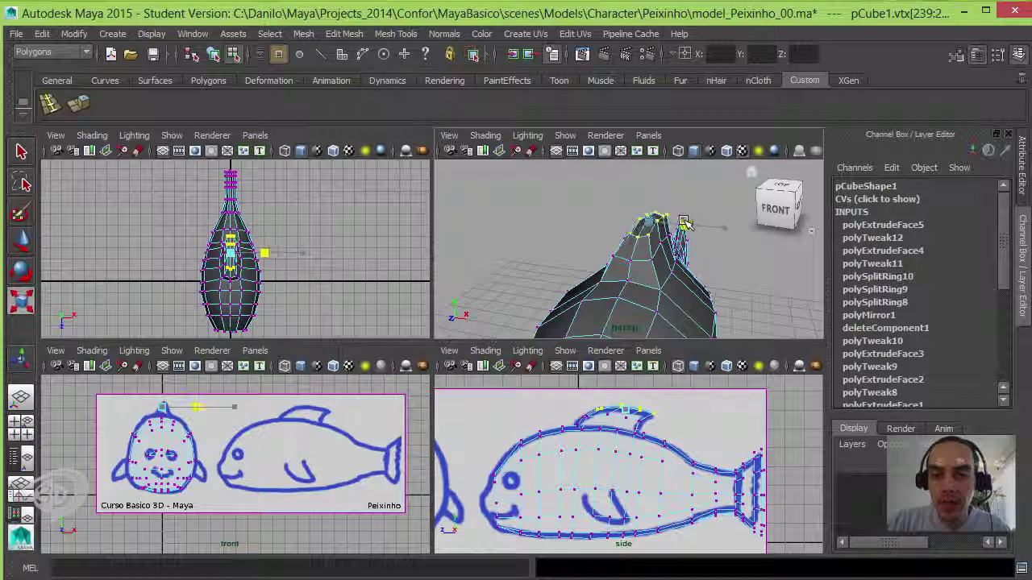
{"action": "mouse_move", "coordinate": [713, 228]}
{"action": "left_mouse_down", "text": "alt"}
{"action": "mouse_move", "coordinate": [624, 252]}
{"action": "mouse_move", "coordinate": [569, 233]}
{"action": "mouse_move", "coordinate": [637, 242]}
{"action": "mouse_move", "coordinate": [569, 237]}
{"action": "mouse_move", "coordinate": [637, 243]}
{"action": "mouse_move", "coordinate": [582, 202]}
{"action": "left_mouse_up", "text": "alt"}
{"action": "left_click", "coordinate": [570, 234]}
{"action": "left_click", "coordinate": [570, 233]}
{"action": "left_click", "coordinate": [609, 234], "text": "shift"}
{"action": "left_click", "coordinate": [655, 241], "text": "shift"}
{"action": "key", "text": "w"}
{"action": "middle_click_drag", "start_coordinate": [575, 191], "coordinate": [573, 179]}
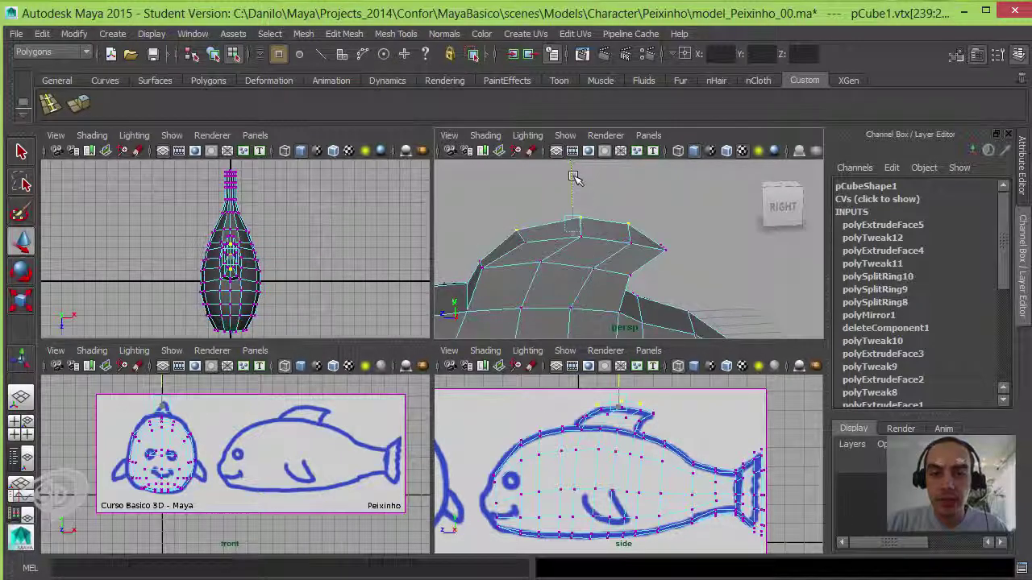
- Scale selected fin vertices to narrow the fin, then shift one along the body's length
{"action": "mouse_move", "coordinate": [574, 178]}
{"action": "left_mouse_down", "text": "alt"}
{"action": "mouse_move", "coordinate": [558, 228]}
{"action": "mouse_move", "coordinate": [629, 236]}
{"action": "mouse_move", "coordinate": [639, 266]}
{"action": "left_mouse_up", "text": "alt"}
{"action": "left_click", "coordinate": [653, 281]}
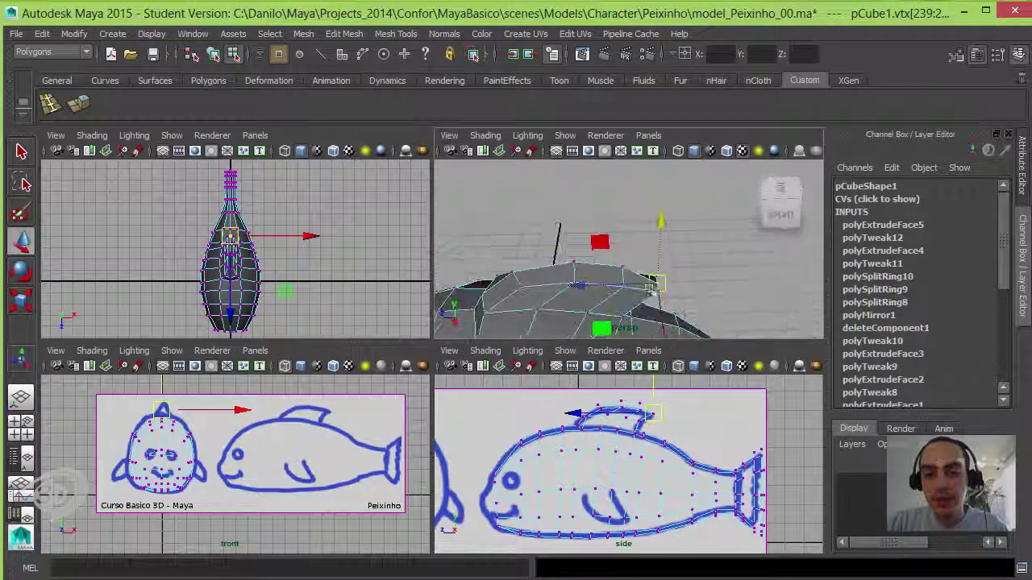
{"action": "left_click", "coordinate": [597, 286]}
{"action": "mouse_move", "coordinate": [649, 288]}
{"action": "left_mouse_down", "text": "alt"}
{"action": "mouse_move", "coordinate": [662, 264]}
{"action": "mouse_move", "coordinate": [629, 250]}
{"action": "mouse_move", "coordinate": [641, 252]}
{"action": "mouse_move", "coordinate": [517, 279]}
{"action": "left_mouse_up", "text": "alt"}
{"action": "left_click", "coordinate": [648, 242]}
{"action": "key", "text": "r"}
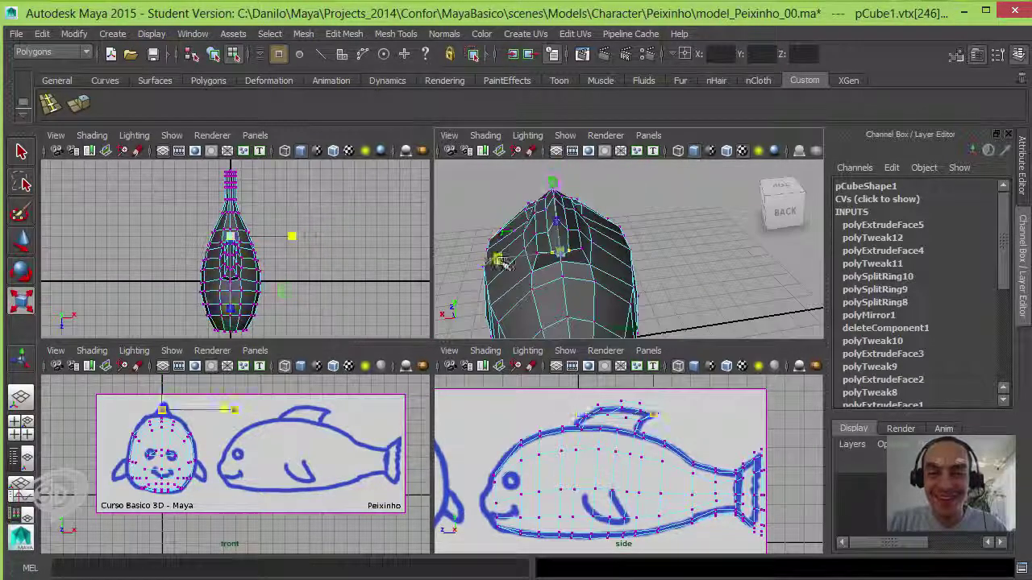
{"action": "left_click_drag", "start_coordinate": [302, 236], "coordinate": [278, 233]}
{"action": "left_click_drag", "start_coordinate": [681, 238], "coordinate": [730, 228], "text": "alt"}
{"action": "key", "text": "w"}
{"action": "mouse_move", "coordinate": [664, 251]}
{"action": "left_mouse_down", "text": "alt"}
{"action": "mouse_move", "coordinate": [627, 220]}
{"action": "mouse_move", "coordinate": [598, 253]}
{"action": "mouse_move", "coordinate": [636, 206]}
{"action": "mouse_move", "coordinate": [690, 224]}
{"action": "mouse_move", "coordinate": [515, 243]}
{"action": "left_mouse_up", "text": "alt"}
{"action": "left_click", "coordinate": [627, 219]}
- Pinch the fin's back-edge vertices inward and reposition them, scaling only along the width axis
{"action": "left_click", "coordinate": [637, 203]}
{"action": "mouse_move", "coordinate": [683, 219]}
{"action": "left_mouse_down", "text": "alt"}
{"action": "mouse_move", "coordinate": [549, 238]}
{"action": "mouse_move", "coordinate": [626, 189]}
{"action": "left_mouse_up", "text": "alt"}
{"action": "left_click", "coordinate": [549, 223]}
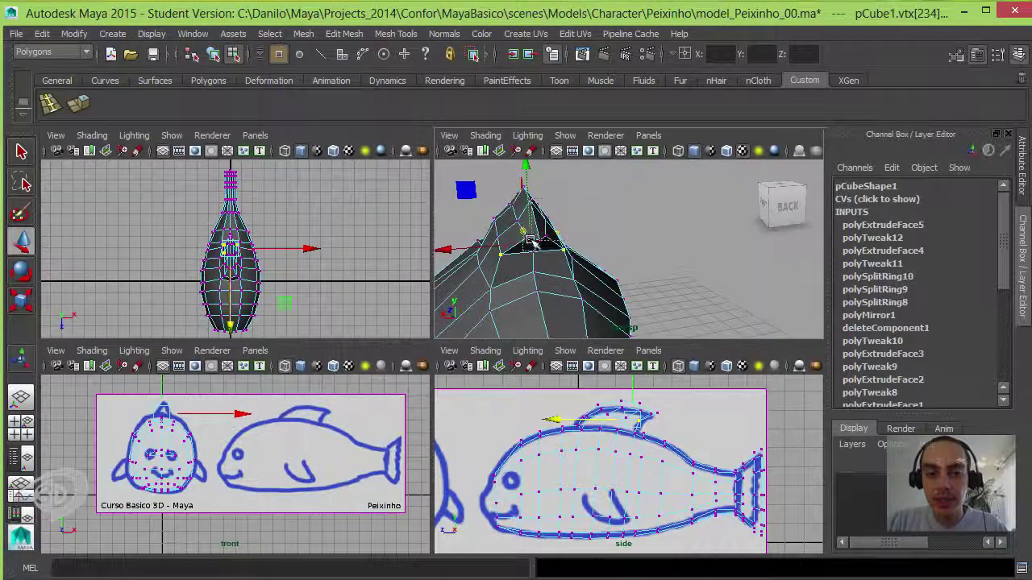
{"action": "left_click_drag", "start_coordinate": [530, 242], "coordinate": [588, 264], "text": "alt"}
{"action": "key", "text": "r"}
{"action": "left_click_drag", "start_coordinate": [453, 269], "coordinate": [504, 264]}
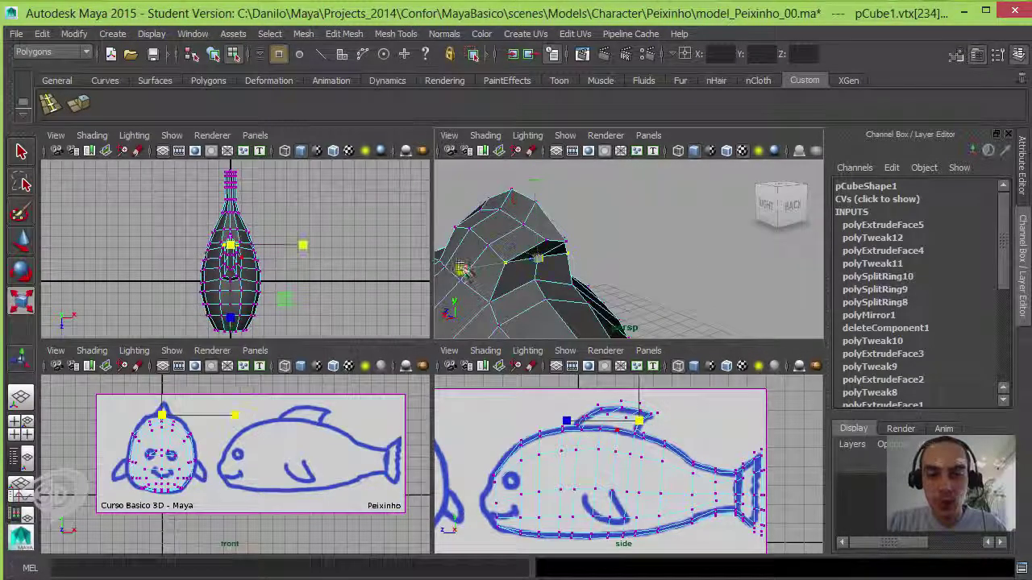
{"action": "key", "text": "w"}
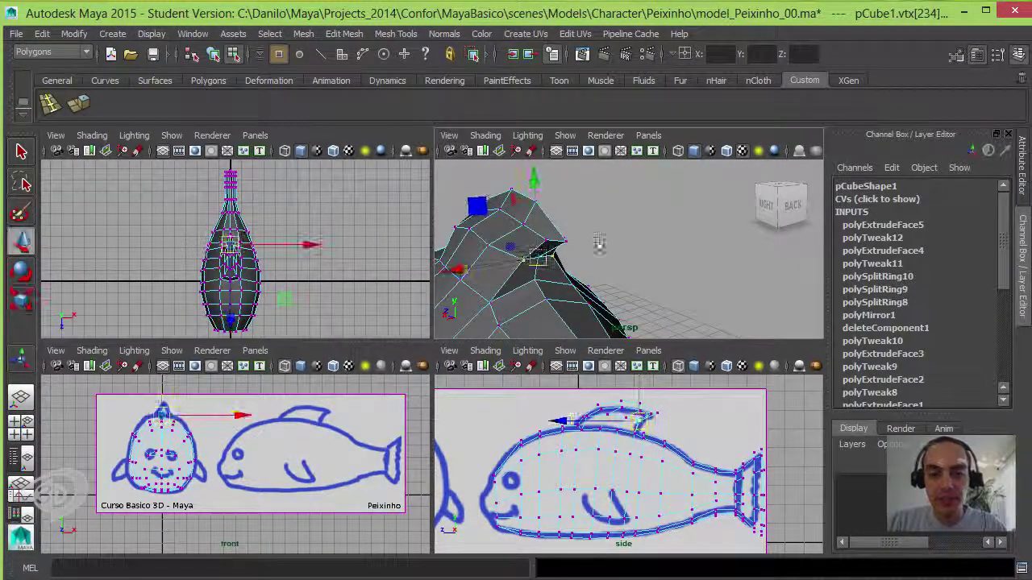
{"action": "mouse_move", "coordinate": [599, 237]}
{"action": "left_mouse_down", "text": "alt"}
{"action": "mouse_move", "coordinate": [709, 219]}
{"action": "mouse_move", "coordinate": [562, 245]}
{"action": "mouse_move", "coordinate": [536, 192]}
{"action": "mouse_move", "coordinate": [626, 167]}
{"action": "mouse_move", "coordinate": [629, 226]}
{"action": "mouse_move", "coordinate": [468, 237]}
{"action": "left_mouse_up", "text": "alt"}
{"action": "left_click", "coordinate": [561, 242]}
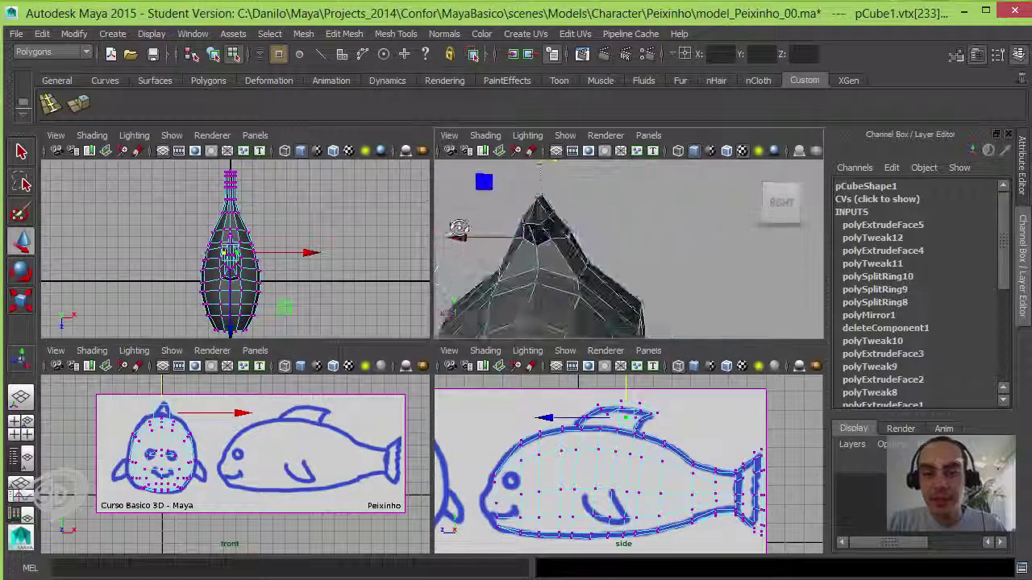
{"action": "key", "text": "r"}
{"action": "left_click", "coordinate": [456, 236]}
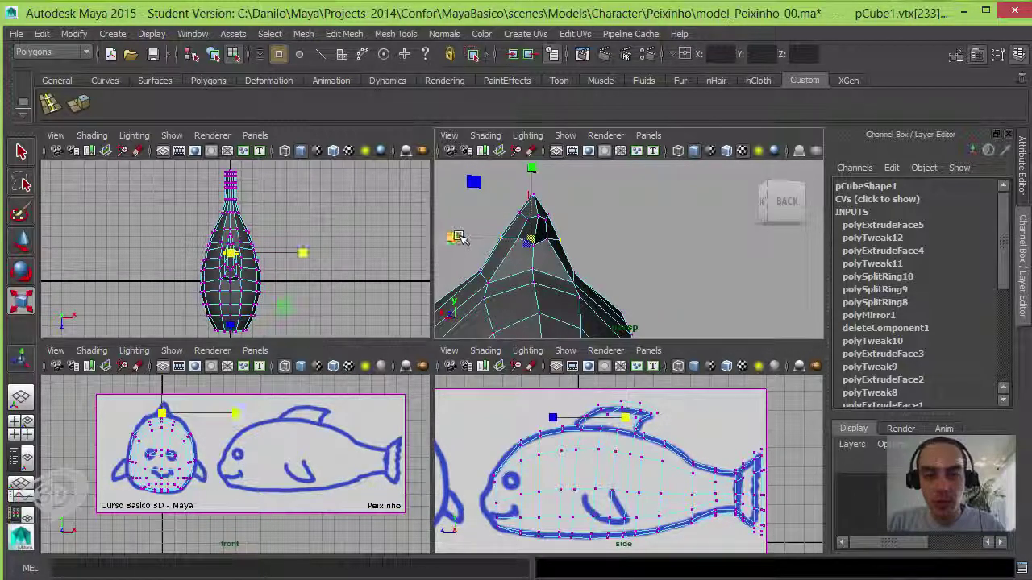
{"action": "key", "text": "w"}
- Scale further fin vertices and select a new group while viewing the fin head-on
{"action": "mouse_move", "coordinate": [467, 236]}
{"action": "left_mouse_down", "text": "alt"}
{"action": "mouse_move", "coordinate": [547, 183]}
{"action": "mouse_move", "coordinate": [525, 167]}
{"action": "left_mouse_up", "text": "alt"}
{"action": "left_click_drag", "start_coordinate": [562, 201], "coordinate": [693, 232], "text": "alt"}
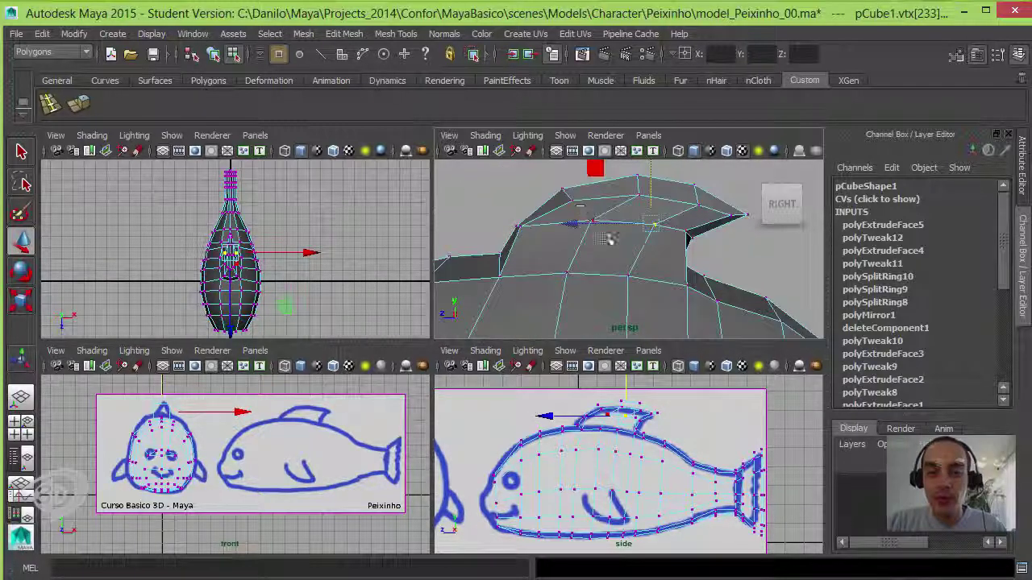
{"action": "left_click", "coordinate": [608, 238]}
{"action": "left_click_drag", "start_coordinate": [608, 238], "coordinate": [654, 198], "text": "alt"}
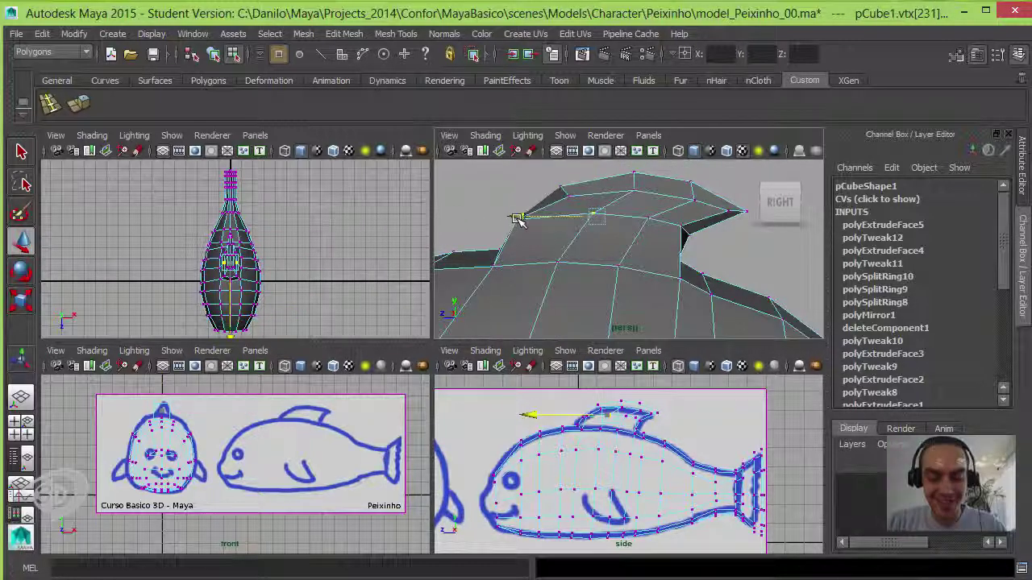
{"action": "key", "text": "r"}
{"action": "mouse_move", "coordinate": [598, 171]}
{"action": "left_mouse_down", "text": "alt"}
{"action": "mouse_move", "coordinate": [737, 224]}
{"action": "mouse_move", "coordinate": [531, 240]}
{"action": "left_mouse_up", "text": "alt"}
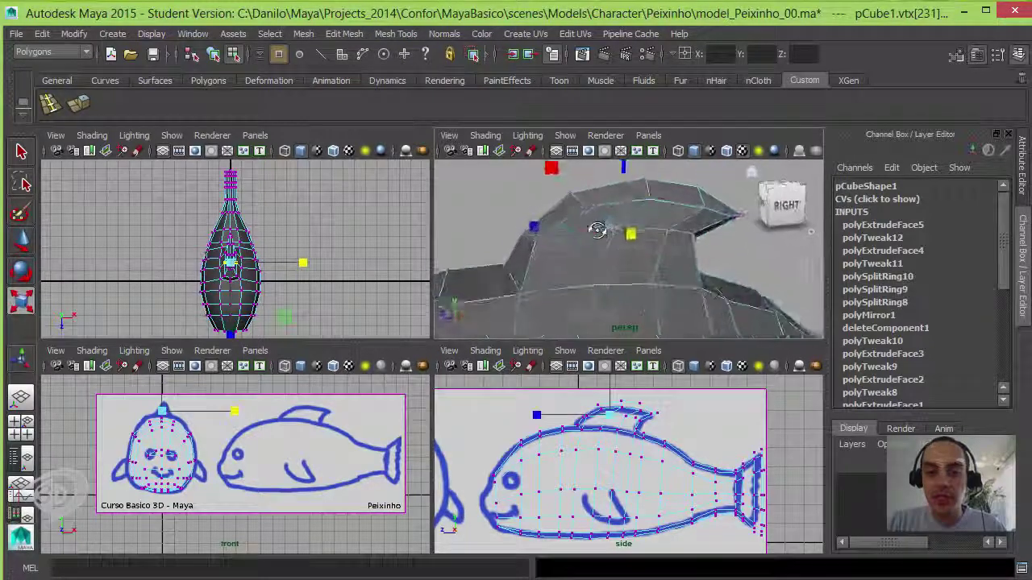
{"action": "mouse_move", "coordinate": [549, 203]}
{"action": "left_mouse_down", "text": "alt"}
{"action": "mouse_move", "coordinate": [708, 261]}
{"action": "mouse_move", "coordinate": [627, 216]}
{"action": "left_mouse_up", "text": "alt"}
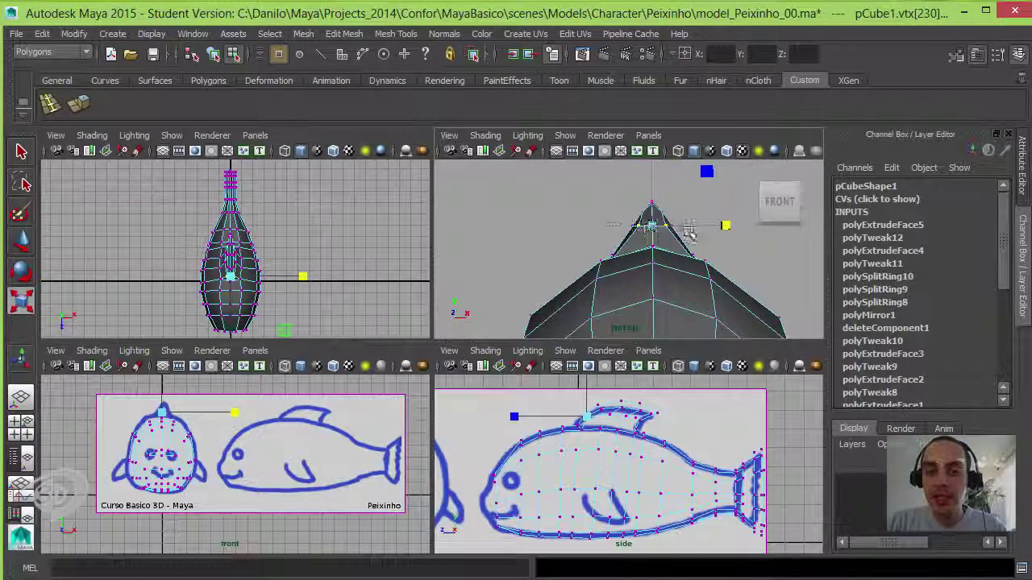
{"action": "mouse_move", "coordinate": [689, 232]}
{"action": "left_mouse_down"}
{"action": "mouse_move", "coordinate": [708, 222]}
{"action": "mouse_move", "coordinate": [618, 266]}
{"action": "mouse_move", "coordinate": [693, 234]}
{"action": "left_mouse_up"}
- Return to object mode with F8 and select the whole fish mesh
{"action": "key", "text": "F8"}
{"action": "left_click", "coordinate": [717, 250]}
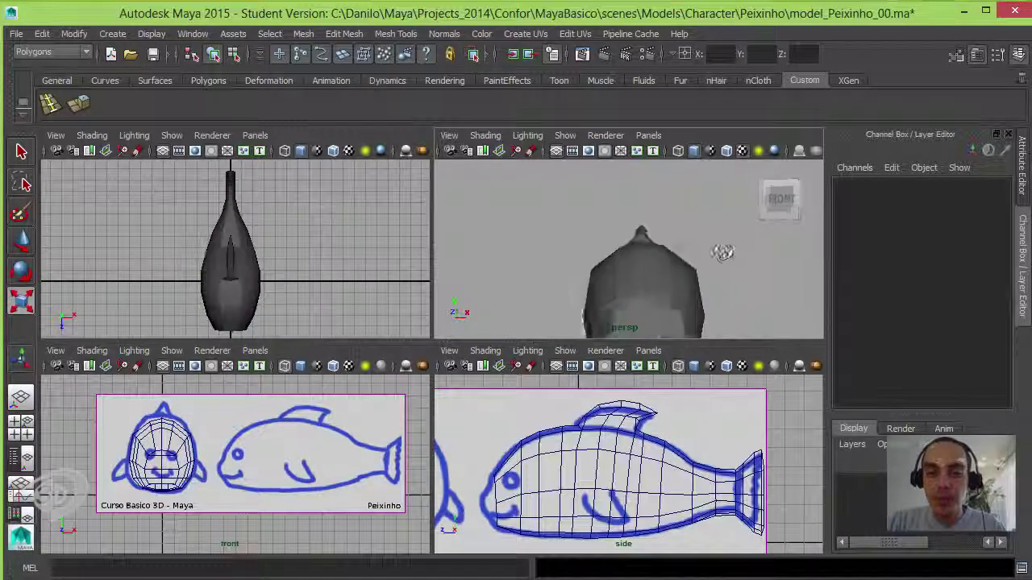
{"action": "mouse_move", "coordinate": [707, 270]}
{"action": "left_mouse_down", "text": "alt"}
{"action": "mouse_move", "coordinate": [633, 265]}
{"action": "mouse_move", "coordinate": [617, 242]}
{"action": "mouse_move", "coordinate": [637, 231]}
{"action": "left_mouse_up", "text": "alt"}
{"action": "left_click", "coordinate": [634, 265]}
{"action": "scroll", "coordinate": [634, 274], "scroll_direction": "up", "scroll_amount": 3}
{"action": "mouse_move", "coordinate": [540, 258]}
{"action": "left_mouse_down", "text": "alt"}
{"action": "mouse_move", "coordinate": [691, 282]}
{"action": "mouse_move", "coordinate": [503, 174]}
{"action": "left_mouse_up", "text": "alt"}
- Insert an edge loop along the dorsal fin's base using the Custom shelf tool
{"action": "left_click", "coordinate": [50, 105]}
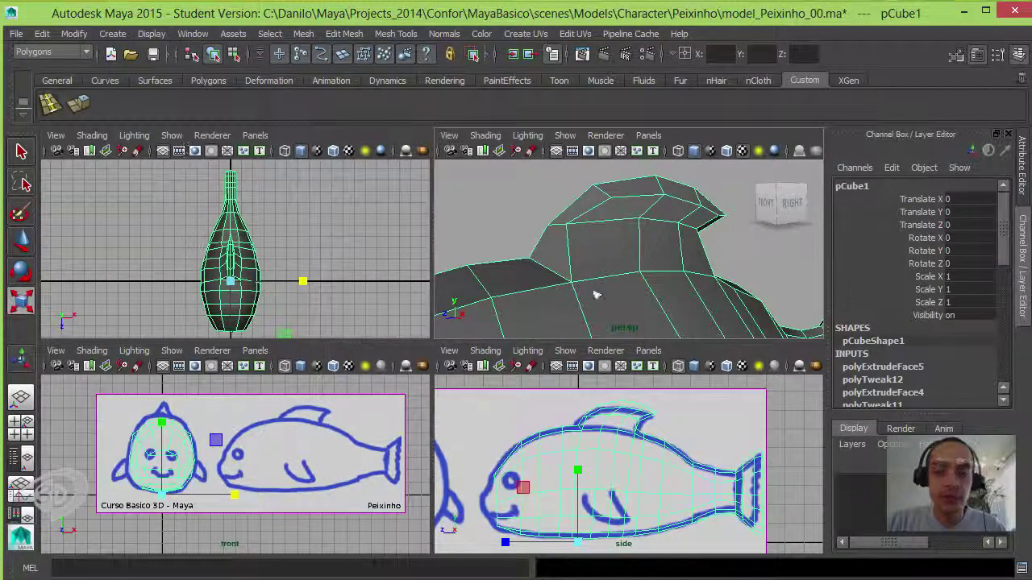
{"action": "left_click", "coordinate": [573, 268]}
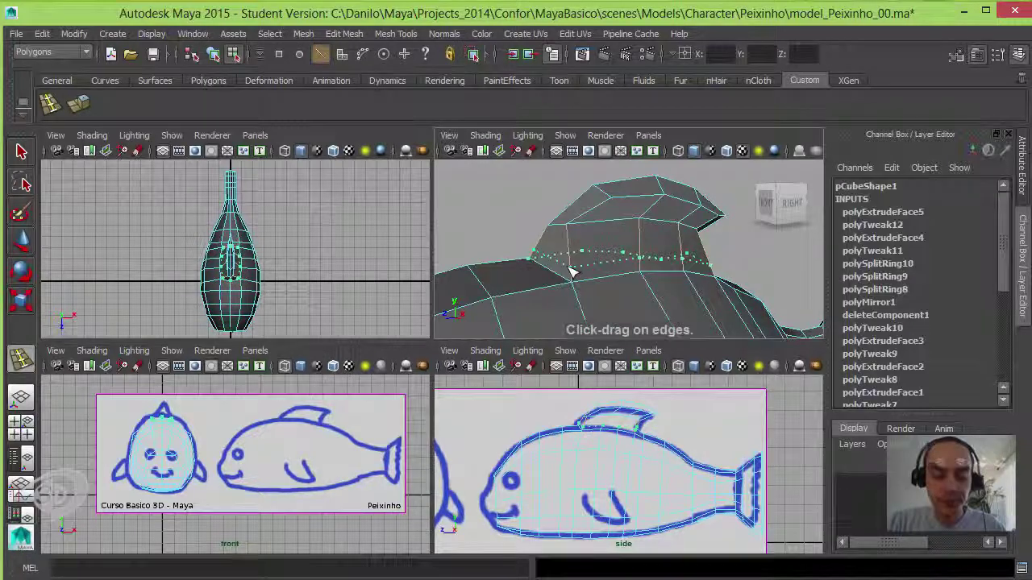
{"action": "left_click", "coordinate": [571, 270]}
{"action": "mouse_move", "coordinate": [571, 270]}
{"action": "left_mouse_down", "text": "alt"}
{"action": "mouse_move", "coordinate": [706, 293]}
{"action": "mouse_move", "coordinate": [737, 260]}
{"action": "mouse_move", "coordinate": [534, 261]}
{"action": "mouse_move", "coordinate": [550, 211]}
{"action": "mouse_move", "coordinate": [590, 240]}
{"action": "left_mouse_up", "text": "alt"}
- Move the vertices around the fin base so it blends into the back
{"action": "key", "text": "w"}
{"action": "mouse_move", "coordinate": [642, 267]}
{"action": "left_mouse_down", "text": "alt"}
{"action": "mouse_move", "coordinate": [536, 275]}
{"action": "mouse_move", "coordinate": [613, 242]}
{"action": "left_mouse_up", "text": "alt"}
{"action": "key", "text": "F9"}
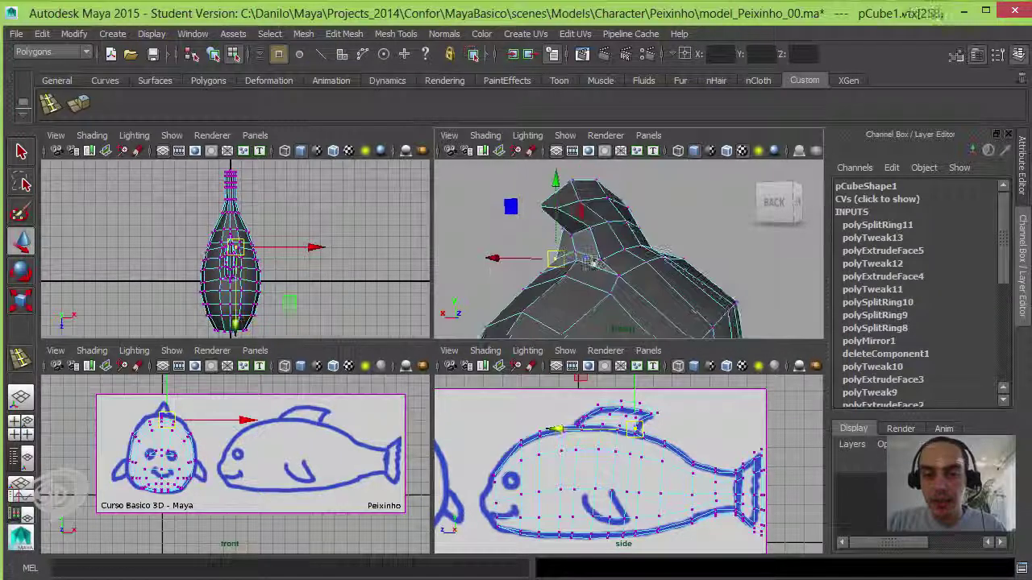
{"action": "left_click", "coordinate": [580, 255]}
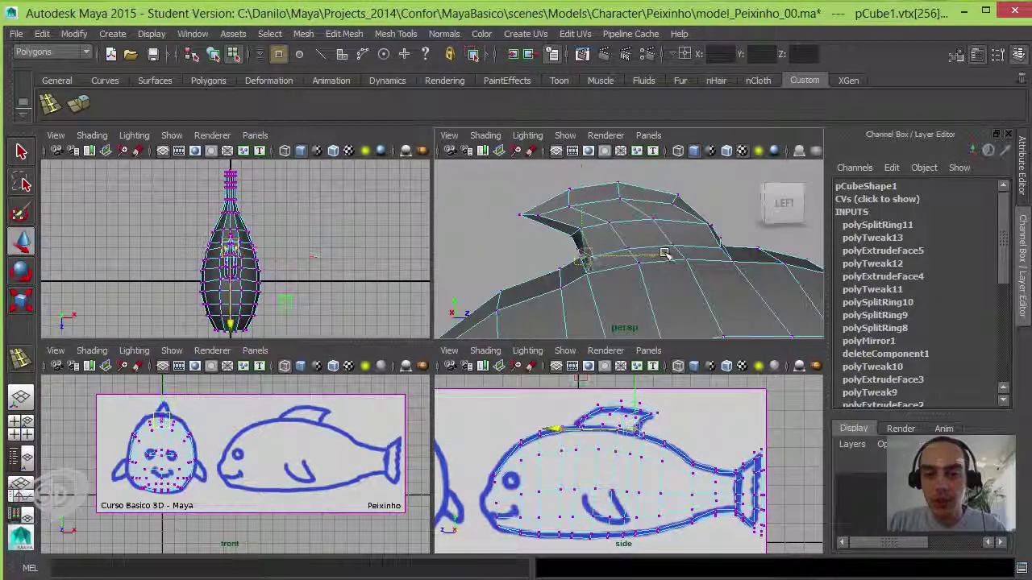
{"action": "key", "text": "w"}
{"action": "mouse_move", "coordinate": [663, 255]}
{"action": "left_mouse_down", "text": "alt"}
{"action": "mouse_move", "coordinate": [723, 216]}
{"action": "mouse_move", "coordinate": [450, 224]}
{"action": "mouse_move", "coordinate": [518, 208]}
{"action": "left_mouse_up", "text": "alt"}
{"action": "left_click", "coordinate": [728, 227]}
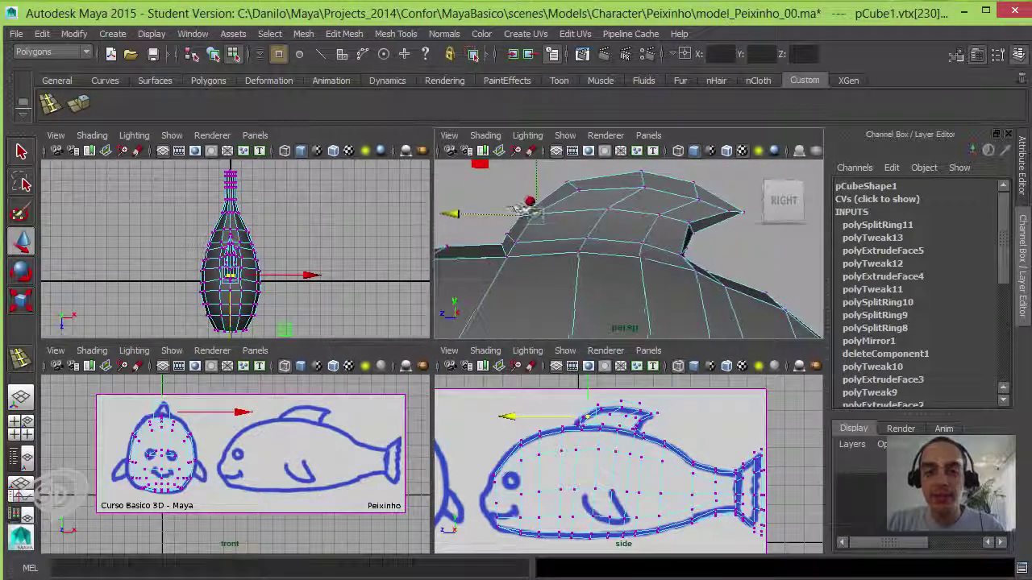
{"action": "left_click", "coordinate": [522, 178]}
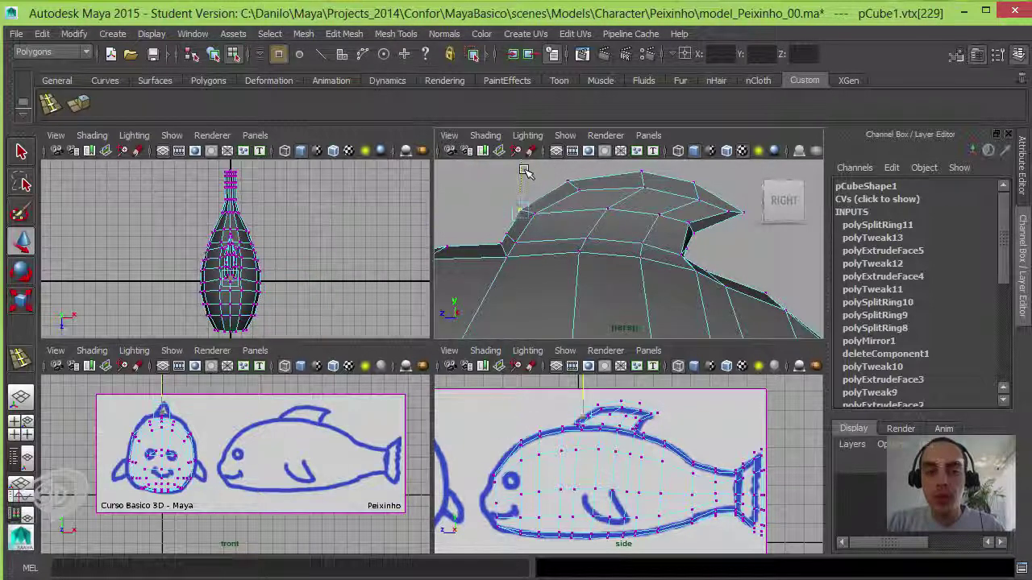
{"action": "left_click_drag", "start_coordinate": [592, 249], "coordinate": [547, 242], "text": "alt"}
{"action": "left_click", "coordinate": [657, 173]}
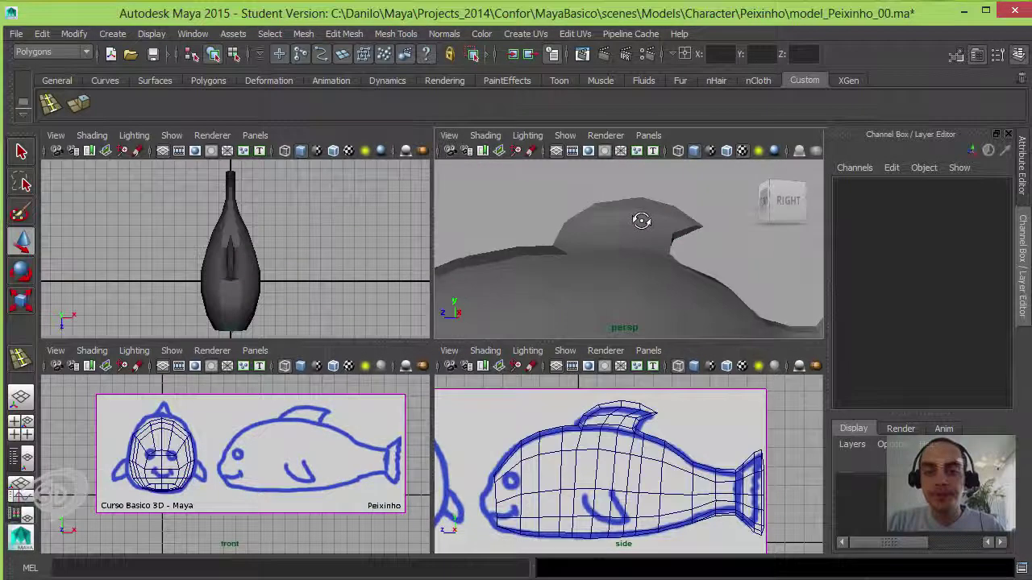
{"action": "left_click_drag", "start_coordinate": [657, 173], "coordinate": [651, 232], "text": "alt"}
- Put the fish in vertex mode and select a ring of tail-stem vertices to taper
{"action": "scroll", "coordinate": [651, 232], "scroll_direction": "down", "scroll_amount": 5}
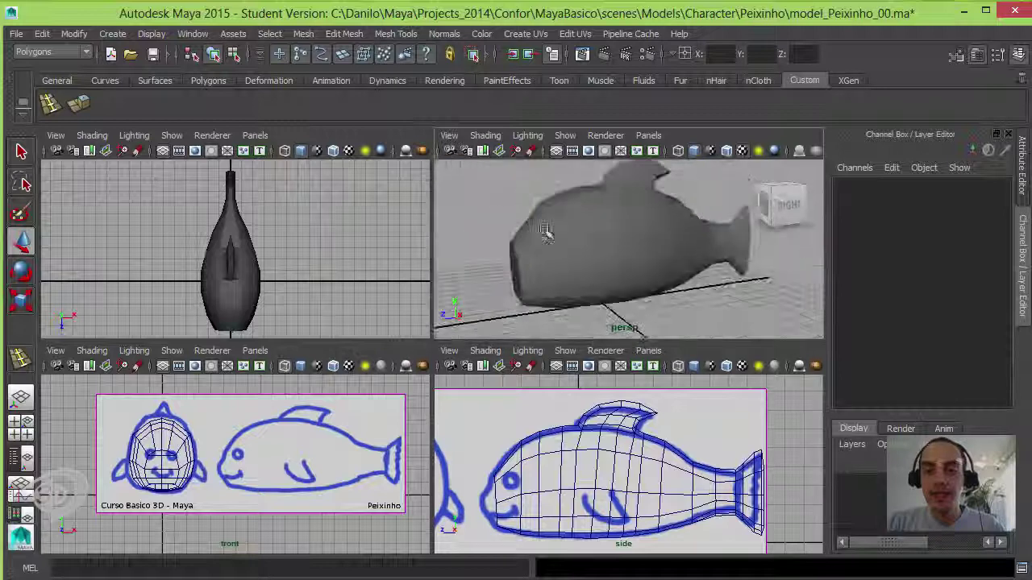
{"action": "mouse_move", "coordinate": [548, 224]}
{"action": "left_mouse_down", "text": "alt"}
{"action": "mouse_move", "coordinate": [587, 274]}
{"action": "mouse_move", "coordinate": [495, 244]}
{"action": "mouse_move", "coordinate": [636, 251]}
{"action": "mouse_move", "coordinate": [652, 295]}
{"action": "mouse_move", "coordinate": [619, 277]}
{"action": "left_mouse_up", "text": "alt"}
{"action": "left_click_drag", "start_coordinate": [722, 252], "coordinate": [726, 277], "text": "alt"}
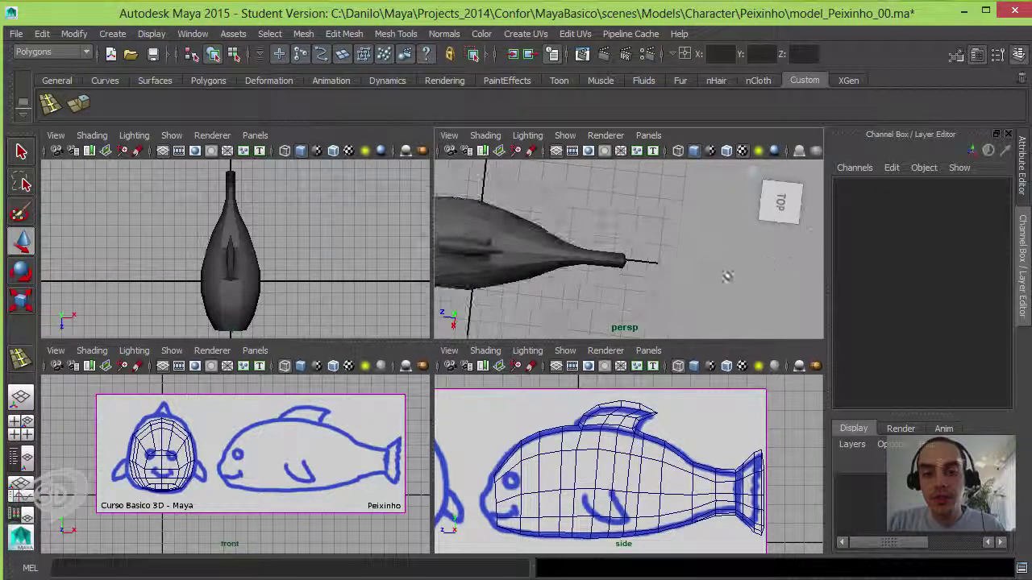
{"action": "left_click", "coordinate": [615, 260]}
{"action": "key", "text": "F8"}
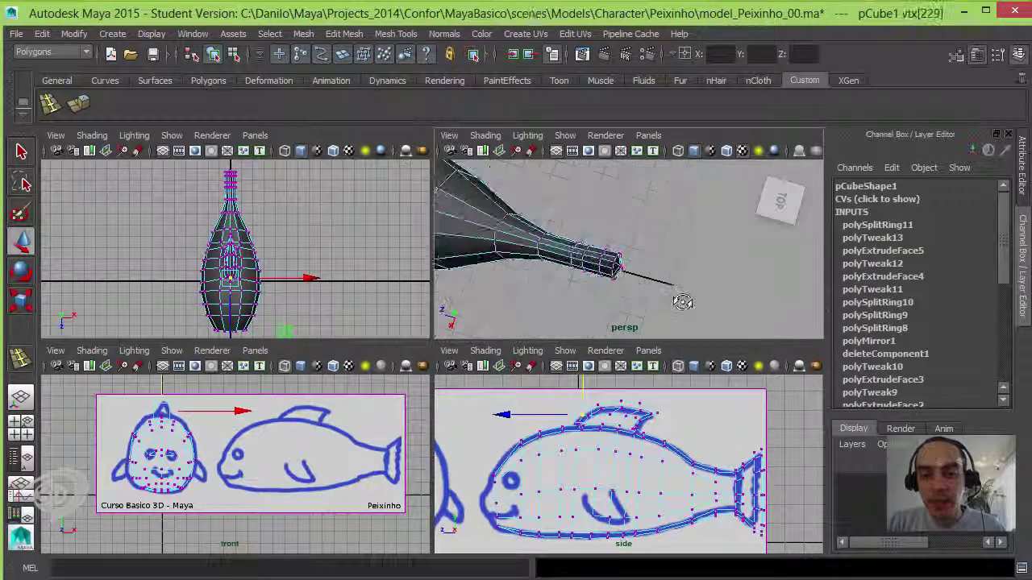
{"action": "left_click_drag", "start_coordinate": [696, 299], "coordinate": [622, 246], "text": "alt"}
{"action": "mouse_move", "coordinate": [637, 297]}
{"action": "left_mouse_down"}
{"action": "mouse_move", "coordinate": [608, 246]}
{"action": "mouse_move", "coordinate": [606, 276]}
{"action": "mouse_move", "coordinate": [689, 299]}
{"action": "left_mouse_up"}
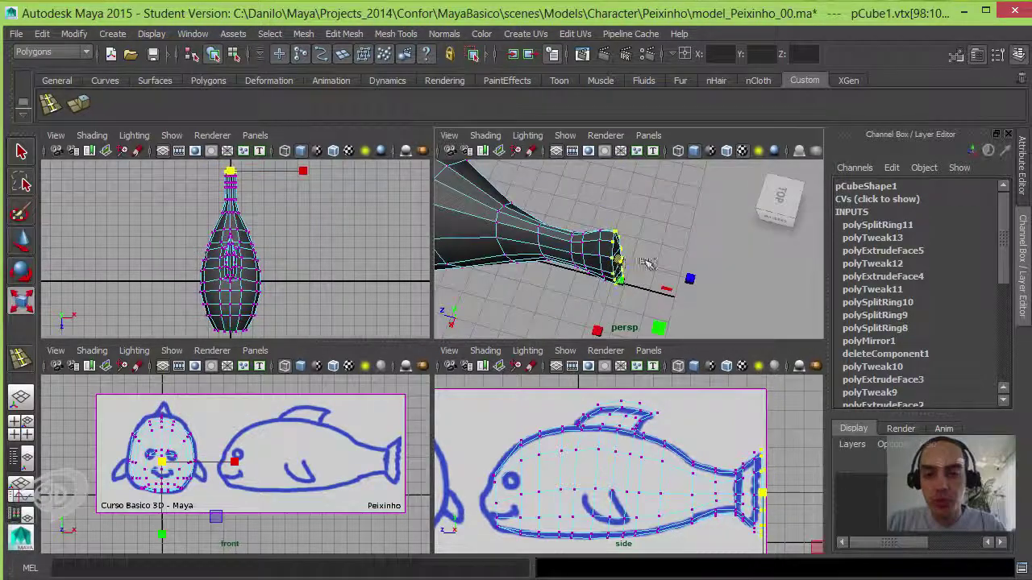
{"action": "left_click_drag", "start_coordinate": [703, 215], "coordinate": [650, 280], "text": "alt"}
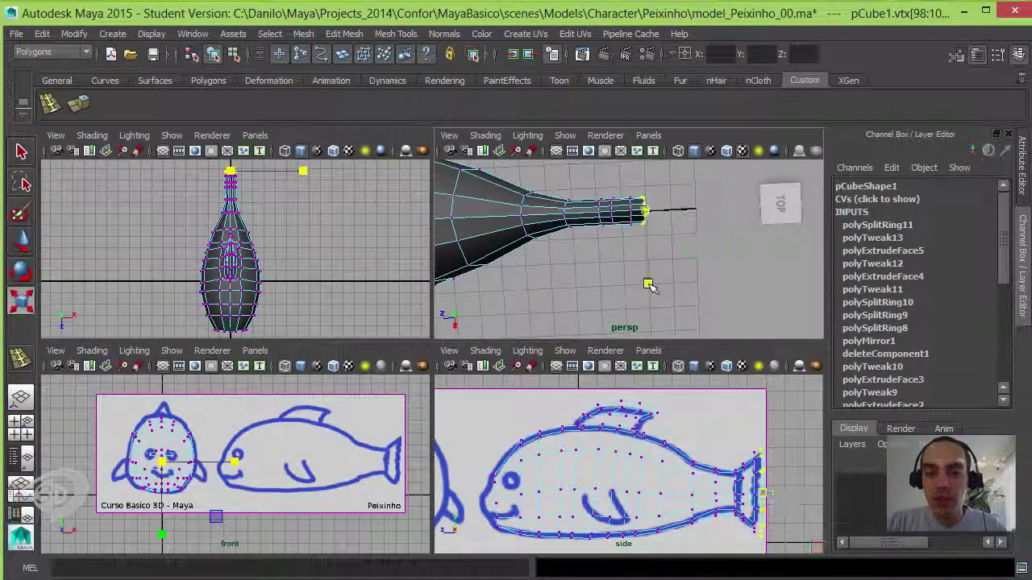
{"action": "scroll", "coordinate": [641, 255], "scroll_direction": "down", "scroll_amount": 3}
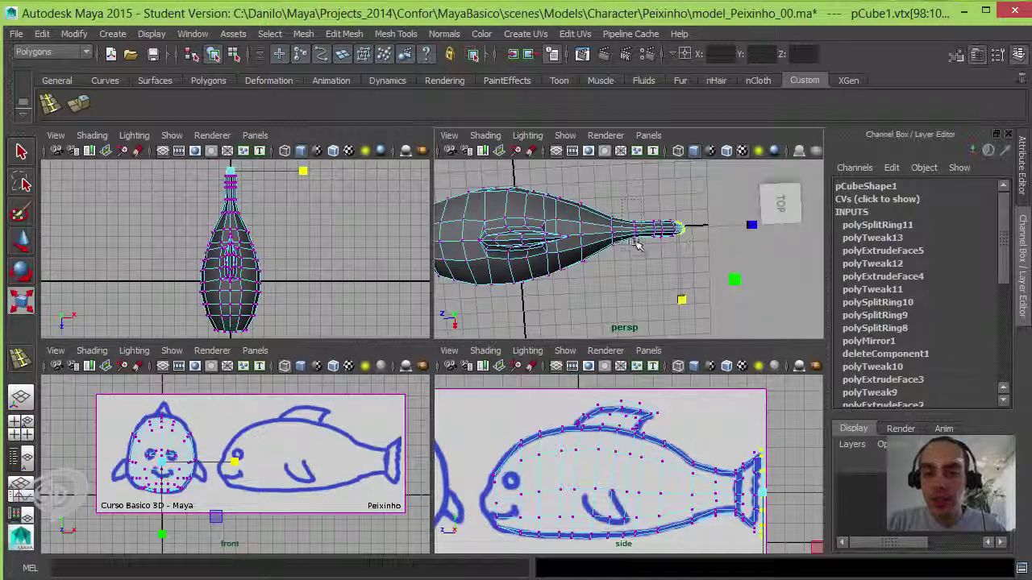
{"action": "scroll", "coordinate": [645, 250], "scroll_direction": "up", "scroll_amount": 3}
- Select and adjust the vertex rings near the tail tip so the end flares out
{"action": "mouse_move", "coordinate": [600, 201]}
{"action": "left_mouse_down"}
{"action": "mouse_move", "coordinate": [619, 301]}
{"action": "mouse_move", "coordinate": [644, 203]}
{"action": "left_mouse_up"}
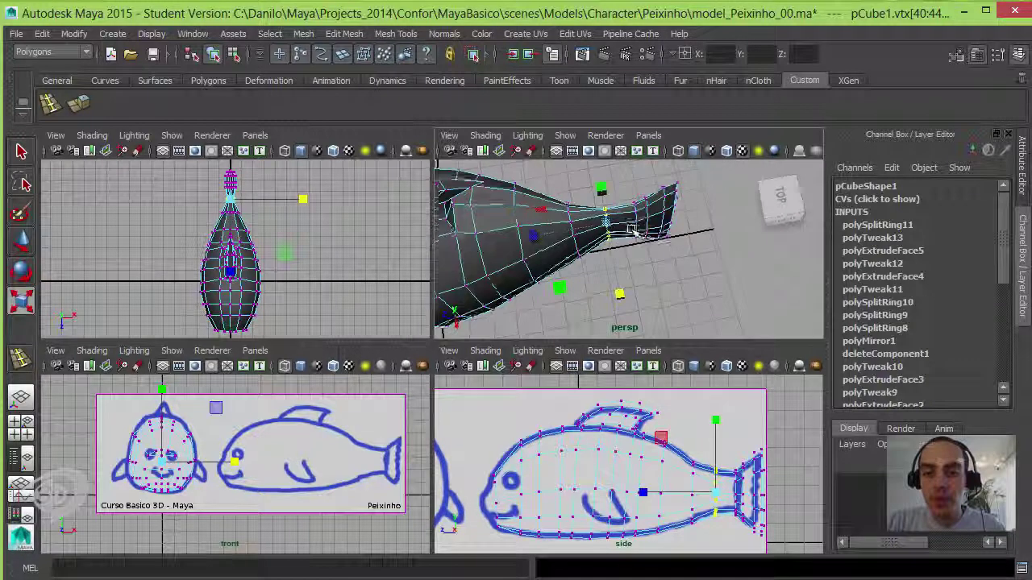
{"action": "left_click_drag", "start_coordinate": [641, 245], "coordinate": [628, 202]}
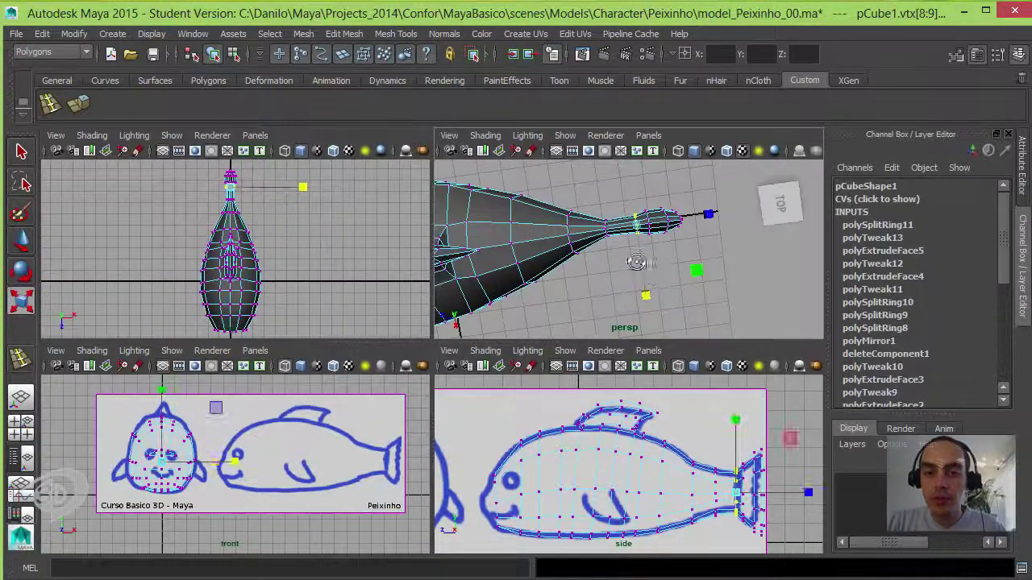
{"action": "mouse_move", "coordinate": [636, 262]}
{"action": "left_mouse_down", "text": "alt"}
{"action": "mouse_move", "coordinate": [616, 321]}
{"action": "mouse_move", "coordinate": [635, 240]}
{"action": "left_mouse_up", "text": "alt"}
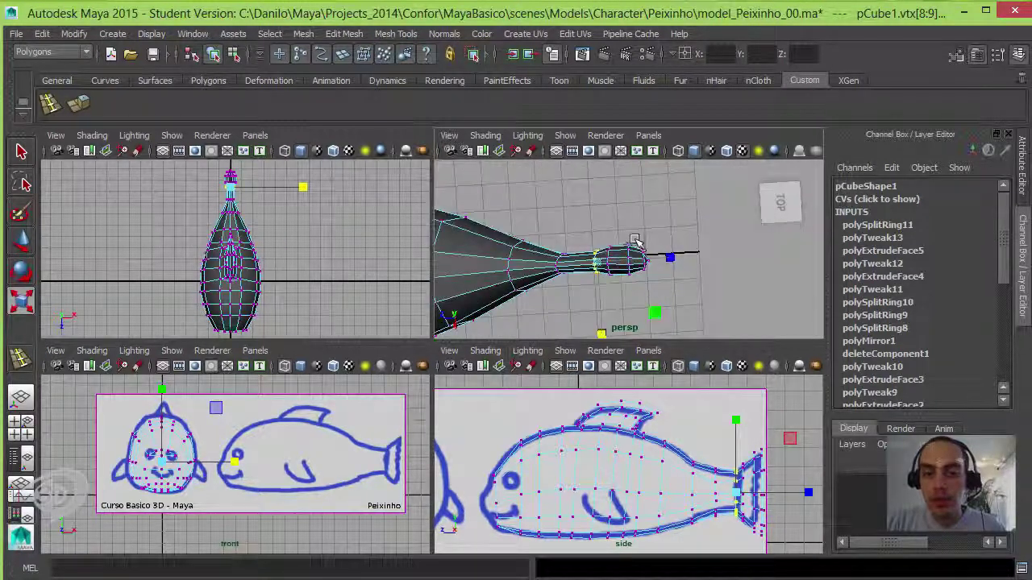
{"action": "left_click_drag", "start_coordinate": [681, 300], "coordinate": [588, 317]}
{"action": "left_click", "coordinate": [588, 318]}
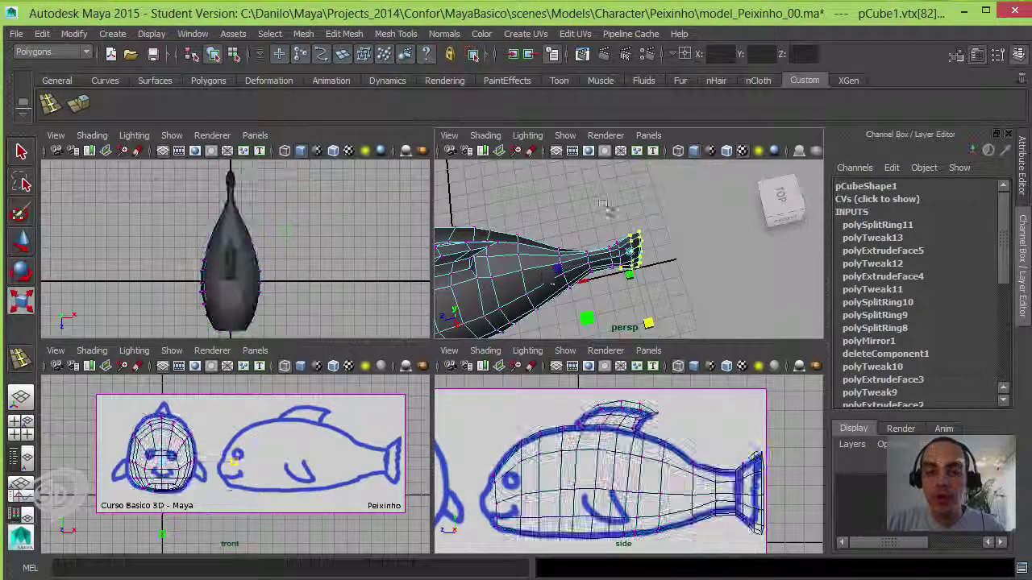
{"action": "mouse_move", "coordinate": [562, 211]}
{"action": "left_mouse_down", "text": "alt"}
{"action": "mouse_move", "coordinate": [725, 237]}
{"action": "mouse_move", "coordinate": [565, 238]}
{"action": "left_mouse_up", "text": "alt"}
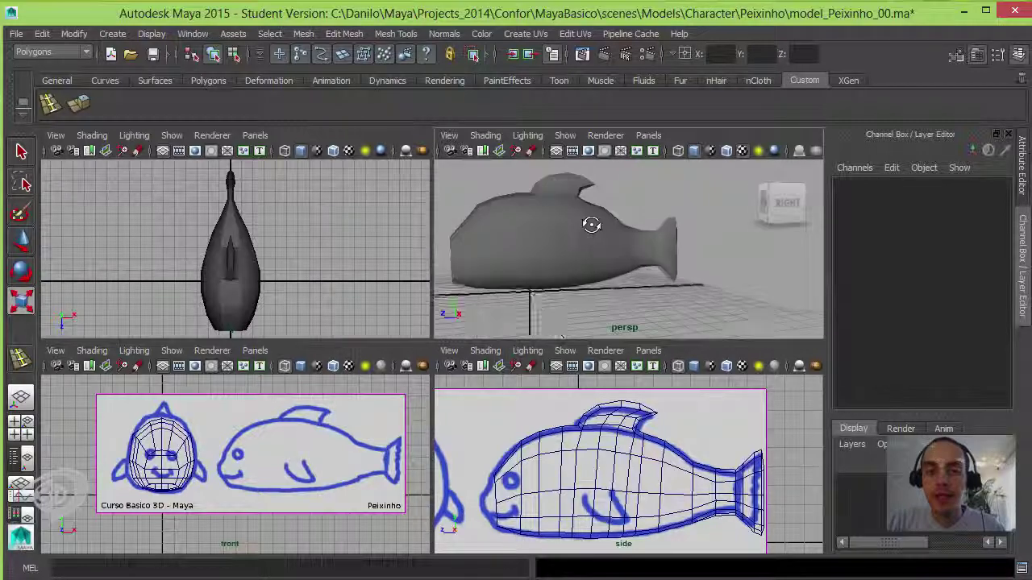
- Switch to face mode and select faces f[24:25] on the flank under the pectoral fin
{"action": "left_click", "coordinate": [566, 239]}
{"action": "right_click_drag", "start_coordinate": [566, 239], "coordinate": [595, 262], "text": "alt"}
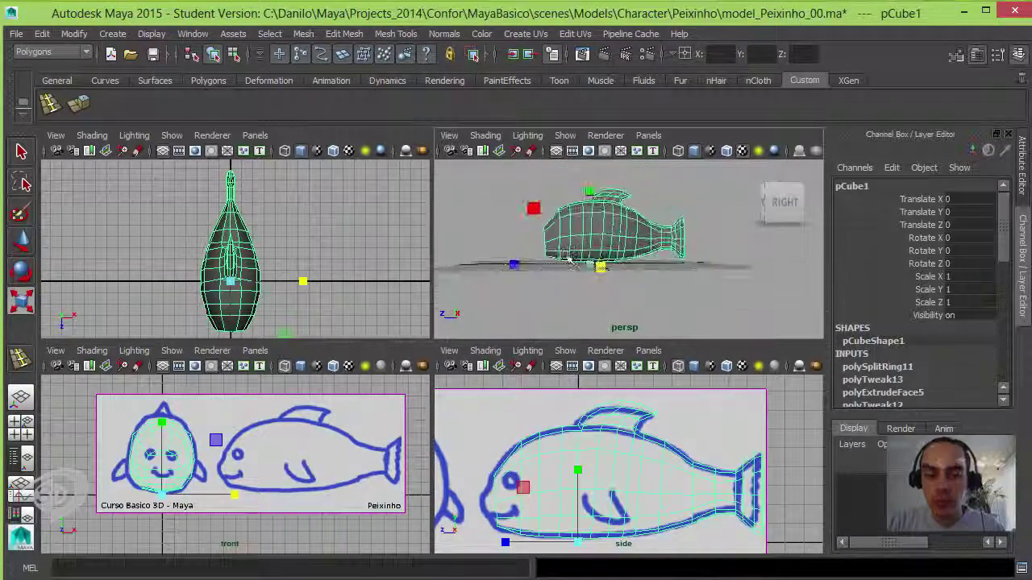
{"action": "left_click_drag", "start_coordinate": [595, 262], "coordinate": [637, 496], "text": "alt"}
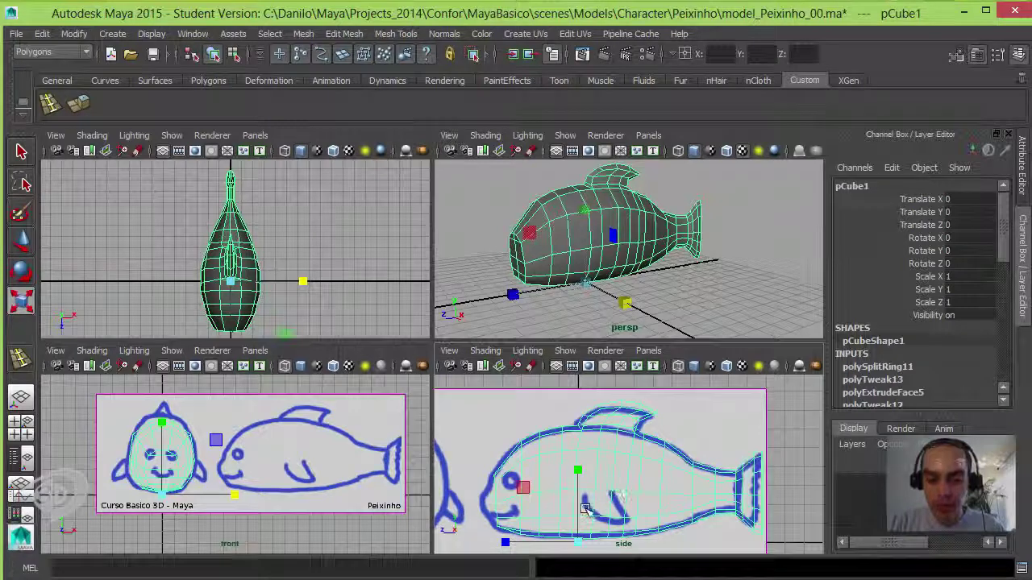
{"action": "mouse_move", "coordinate": [585, 234]}
{"action": "right_mouse_down"}
{"action": "mouse_move", "coordinate": [598, 288]}
{"action": "mouse_move", "coordinate": [586, 270]}
{"action": "right_mouse_up"}
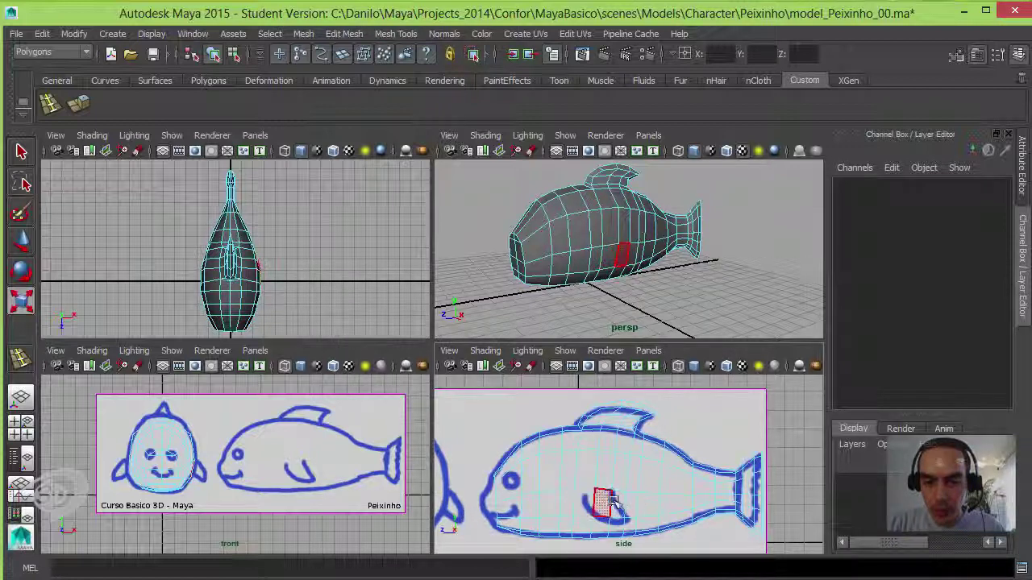
{"action": "left_click", "coordinate": [586, 501]}
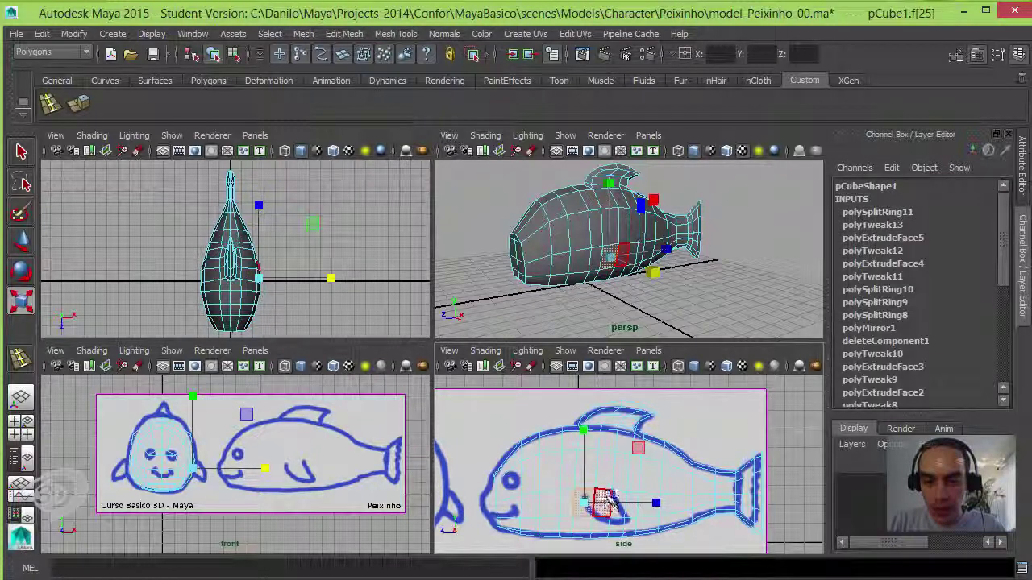
{"action": "left_click", "coordinate": [612, 504], "text": "shift"}
- Switch to vertex mode and select vtx[189] on the flank for moving
{"action": "mouse_move", "coordinate": [629, 242]}
{"action": "left_mouse_down", "text": "alt"}
{"action": "mouse_move", "coordinate": [657, 314]}
{"action": "mouse_move", "coordinate": [611, 258]}
{"action": "left_mouse_up", "text": "alt"}
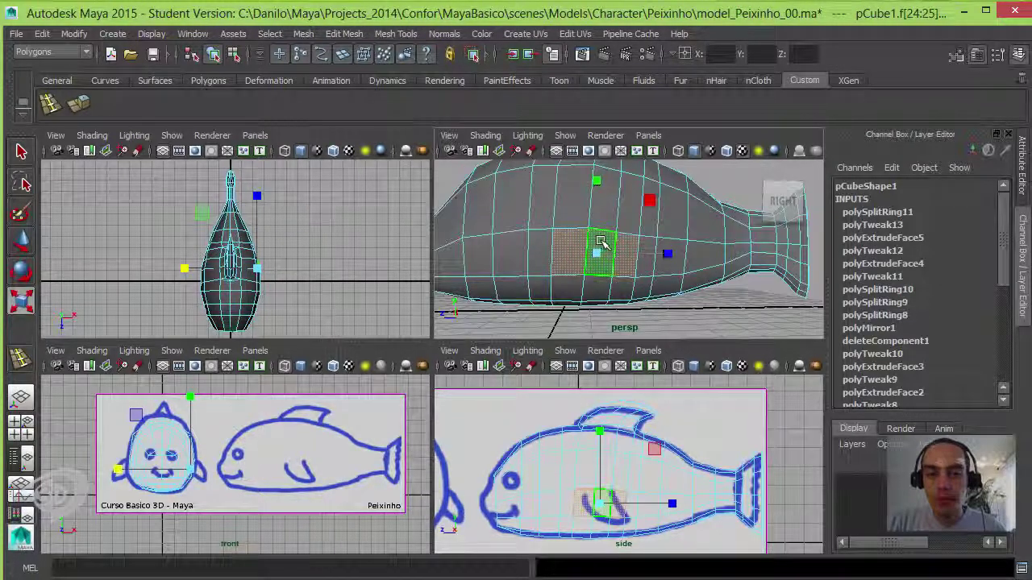
{"action": "key", "text": "F9"}
{"action": "left_click", "coordinate": [551, 230]}
{"action": "key", "text": "w"}
{"action": "mouse_move", "coordinate": [550, 233]}
{"action": "left_mouse_down", "text": "alt"}
{"action": "mouse_move", "coordinate": [571, 240]}
{"action": "mouse_move", "coordinate": [529, 226]}
{"action": "mouse_move", "coordinate": [586, 256]}
{"action": "mouse_move", "coordinate": [567, 253]}
{"action": "left_mouse_up", "text": "alt"}
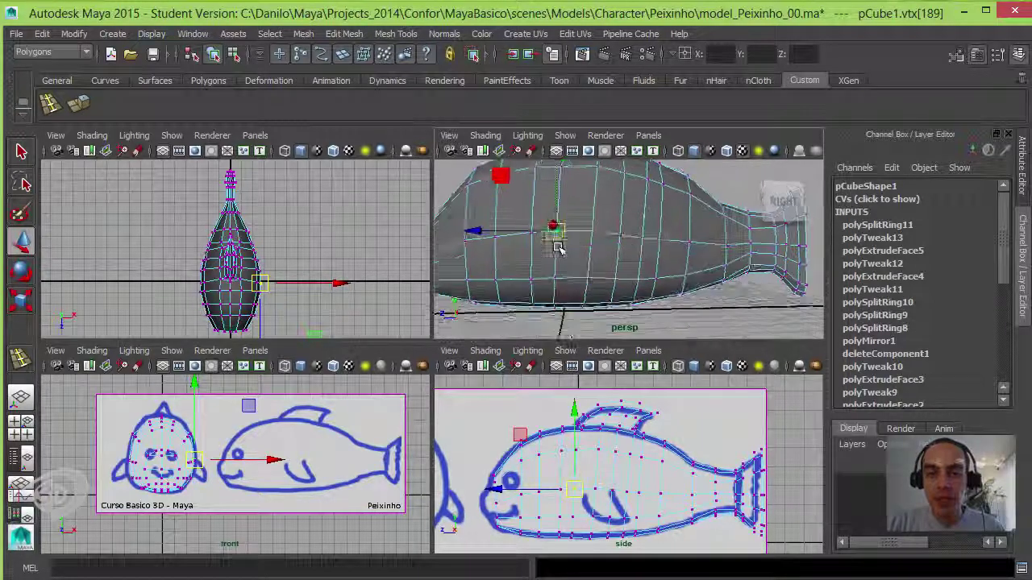
- Raise several flank vertices around the drawn side fin to match the sketch, then return to object mode
{"action": "right_click_drag", "start_coordinate": [559, 470], "coordinate": [571, 439], "text": "alt"}
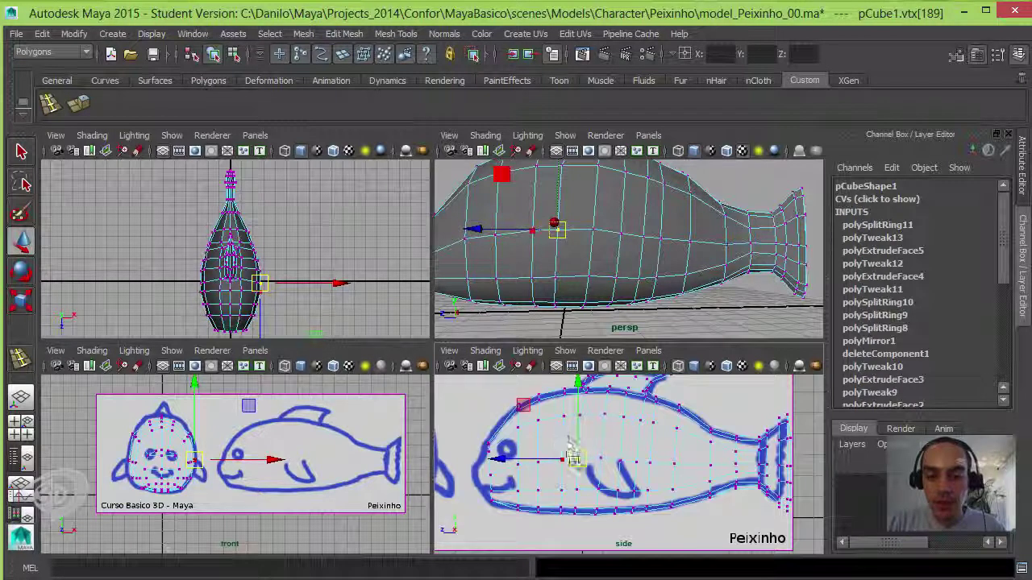
{"action": "left_click_drag", "start_coordinate": [584, 473], "coordinate": [571, 453]}
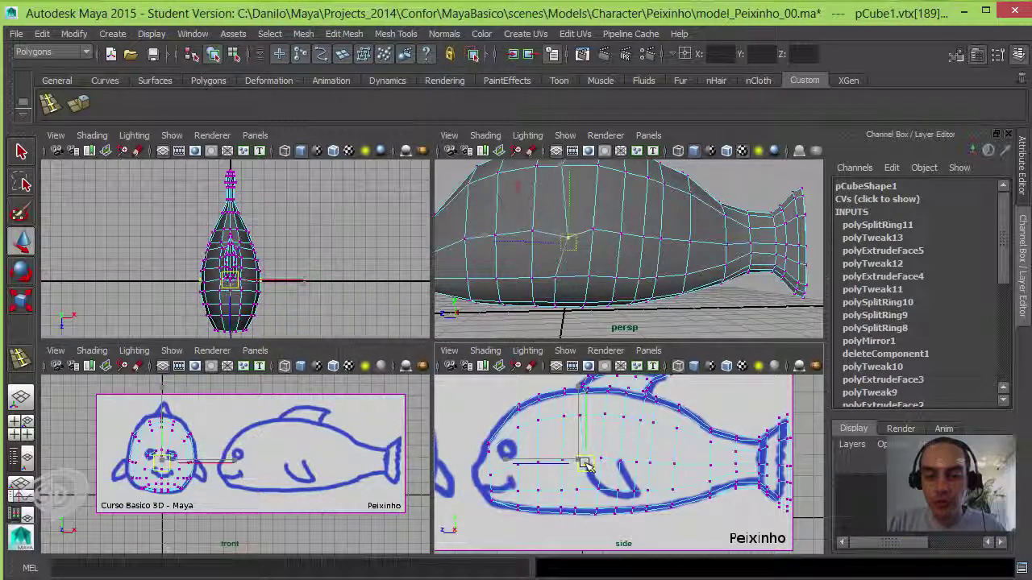
{"action": "mouse_move", "coordinate": [600, 258]}
{"action": "left_mouse_down", "text": "alt"}
{"action": "mouse_move", "coordinate": [846, 273]}
{"action": "mouse_move", "coordinate": [577, 252]}
{"action": "left_mouse_up", "text": "alt"}
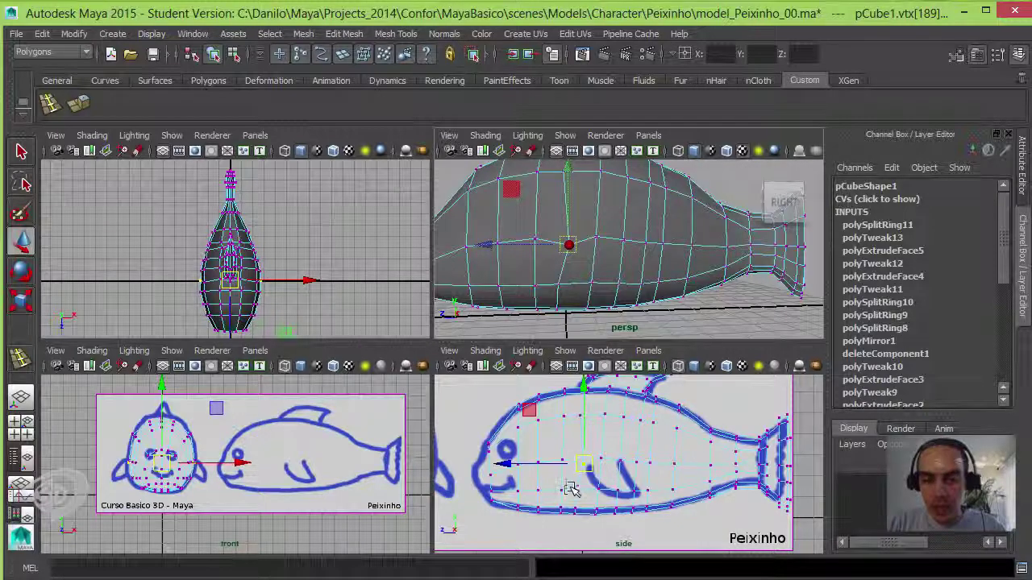
{"action": "left_click", "coordinate": [578, 491]}
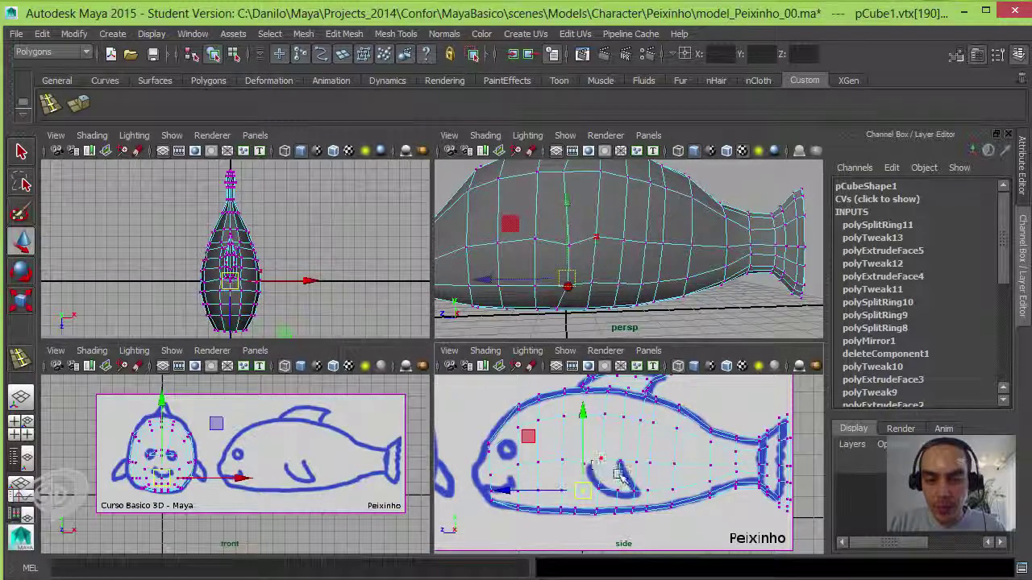
{"action": "left_click_drag", "start_coordinate": [586, 491], "coordinate": [586, 481]}
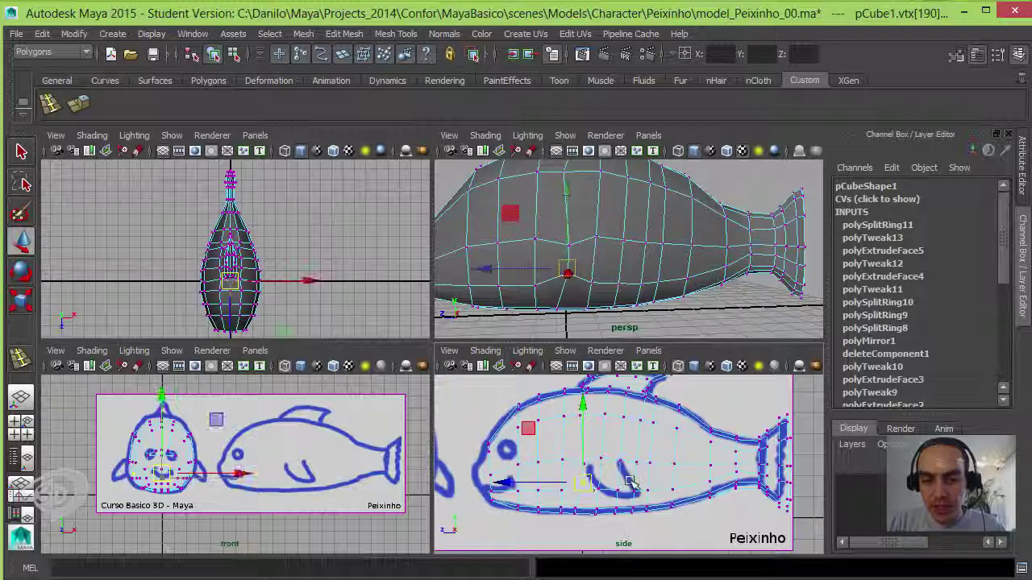
{"action": "left_click", "coordinate": [618, 482]}
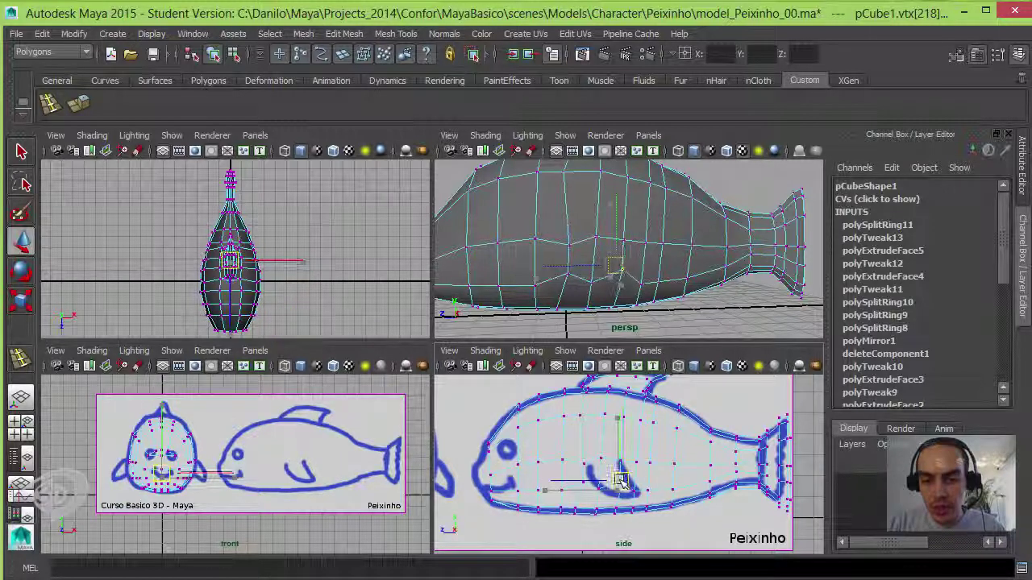
{"action": "left_click", "coordinate": [618, 459]}
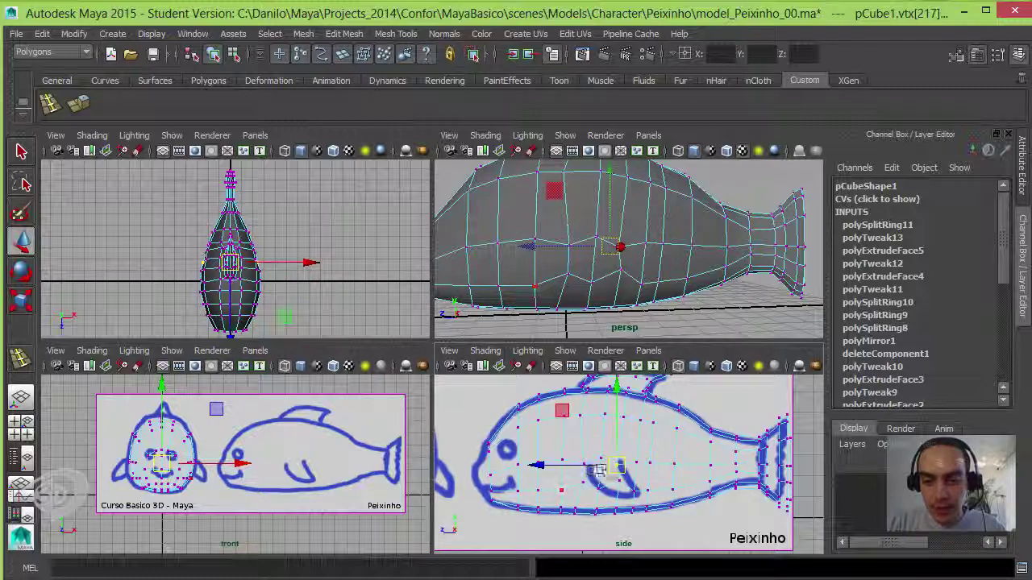
{"action": "mouse_move", "coordinate": [618, 262]}
{"action": "left_mouse_down", "text": "alt"}
{"action": "mouse_move", "coordinate": [657, 270]}
{"action": "mouse_move", "coordinate": [596, 271]}
{"action": "left_mouse_up", "text": "alt"}
{"action": "key", "text": "F8"}
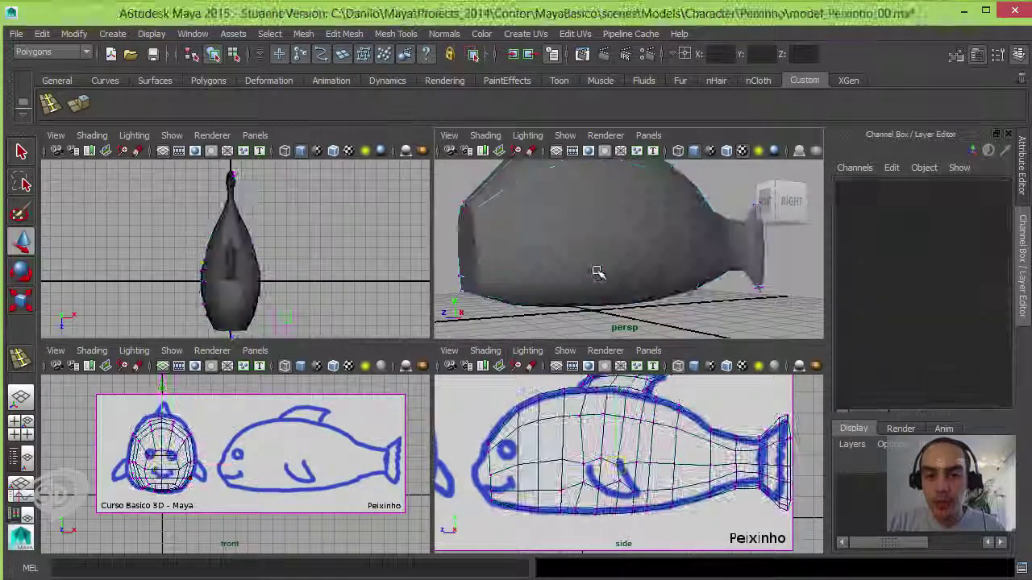
- Insert a new edge loop running along the length of the fish body
{"action": "right_click_drag", "start_coordinate": [650, 248], "coordinate": [637, 266], "text": "shift"}
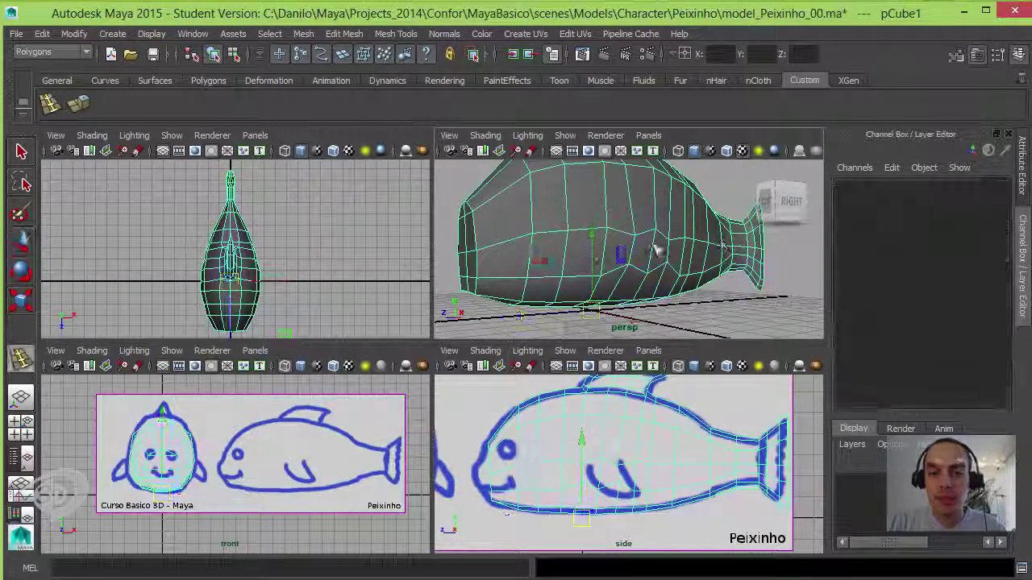
{"action": "left_click_drag", "start_coordinate": [574, 255], "coordinate": [741, 253]}
{"action": "key", "text": "w"}
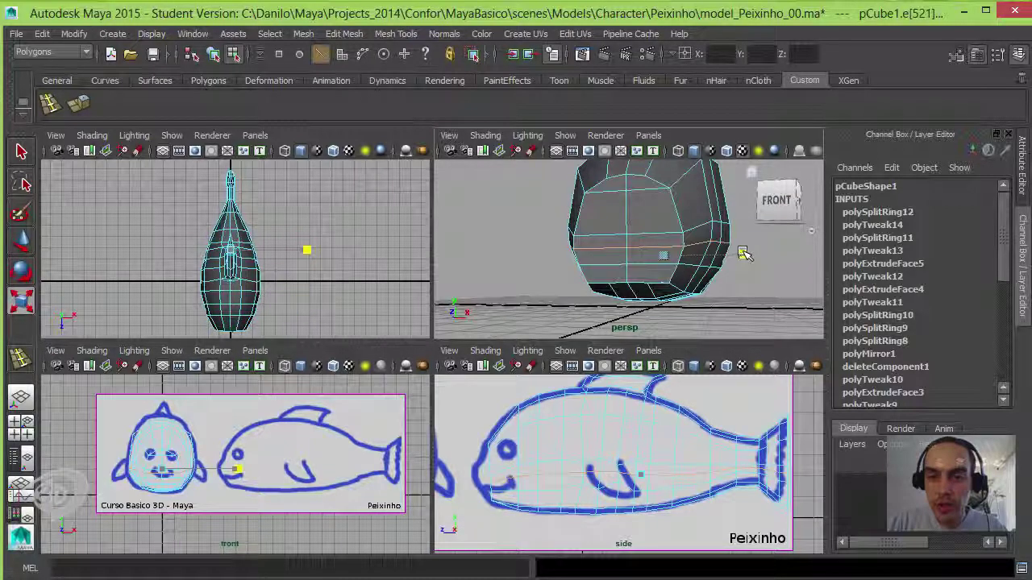
{"action": "mouse_move", "coordinate": [742, 255]}
{"action": "left_mouse_down", "text": "alt"}
{"action": "mouse_move", "coordinate": [535, 266]}
{"action": "mouse_move", "coordinate": [615, 283]}
{"action": "left_mouse_up", "text": "alt"}
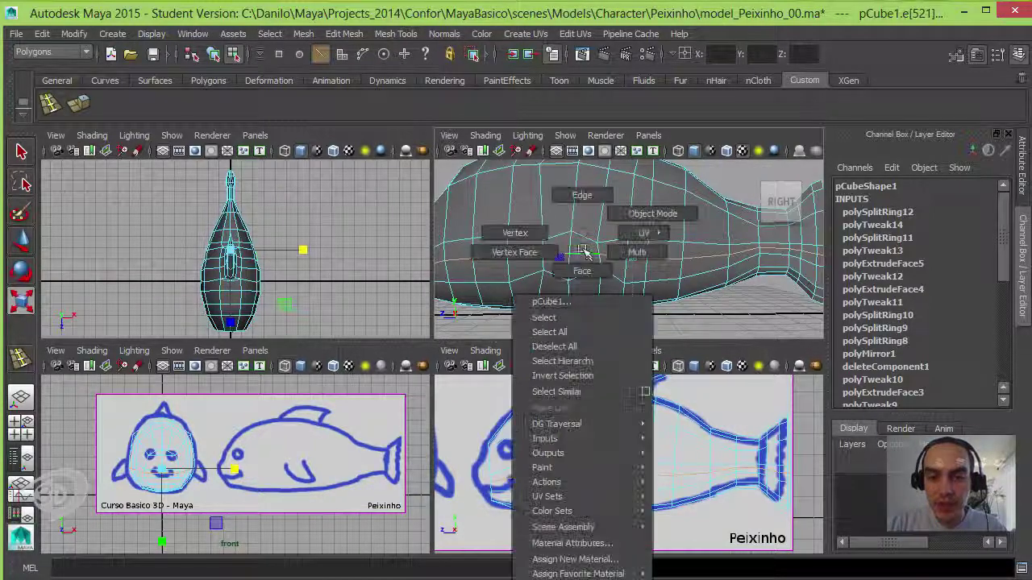
- Select vertices on the new edge loop and shift them where the side fin will grow
{"action": "mouse_move", "coordinate": [576, 252]}
{"action": "right_mouse_down"}
{"action": "mouse_move", "coordinate": [582, 274]}
{"action": "mouse_move", "coordinate": [570, 240]}
{"action": "right_mouse_up"}
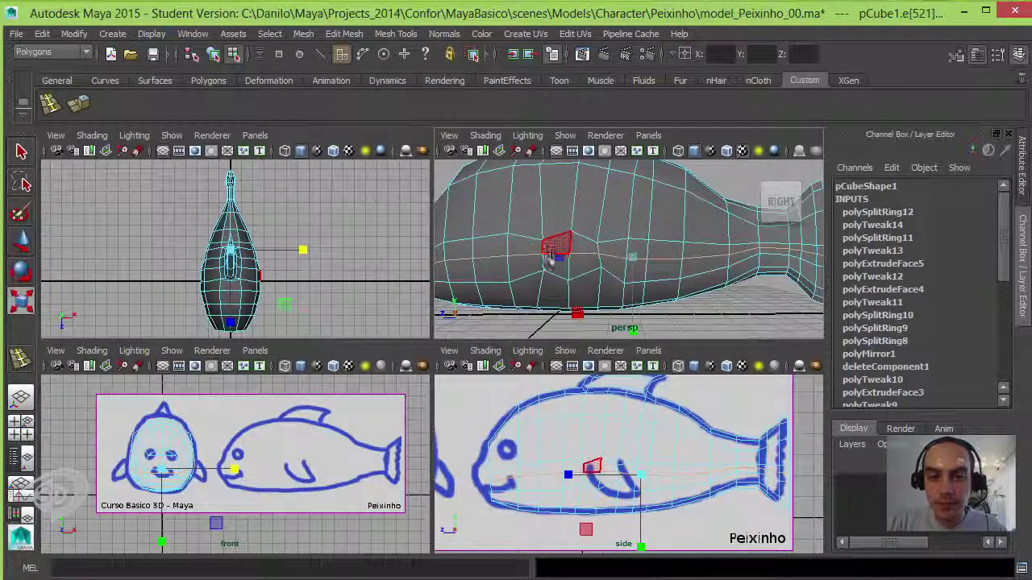
{"action": "key", "text": "F9"}
{"action": "left_click", "coordinate": [551, 265]}
{"action": "key", "text": "w"}
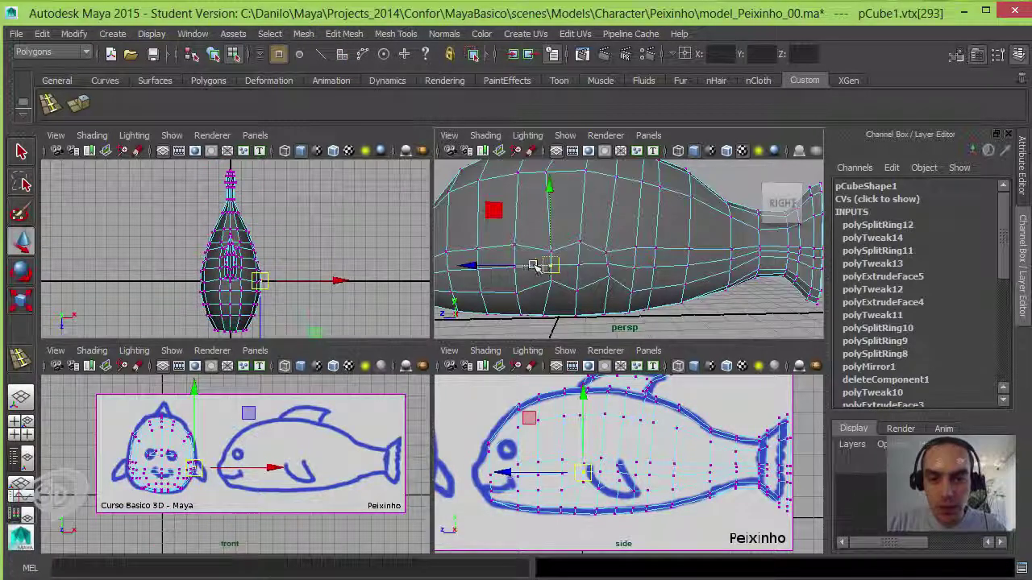
{"action": "left_click_drag", "start_coordinate": [533, 266], "coordinate": [533, 266]}
{"action": "left_click", "coordinate": [609, 267]}
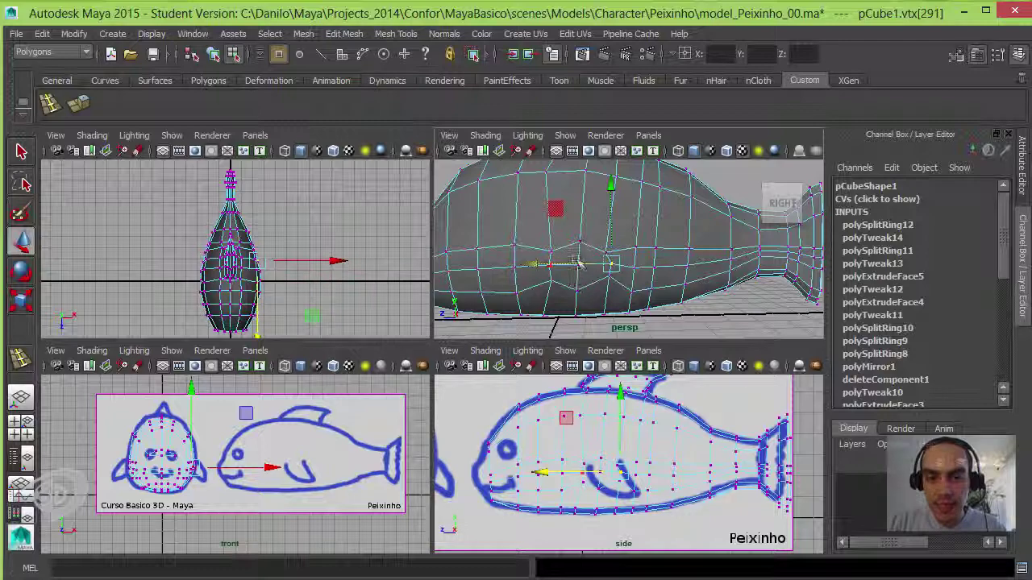
{"action": "left_click_drag", "start_coordinate": [577, 264], "coordinate": [568, 277]}
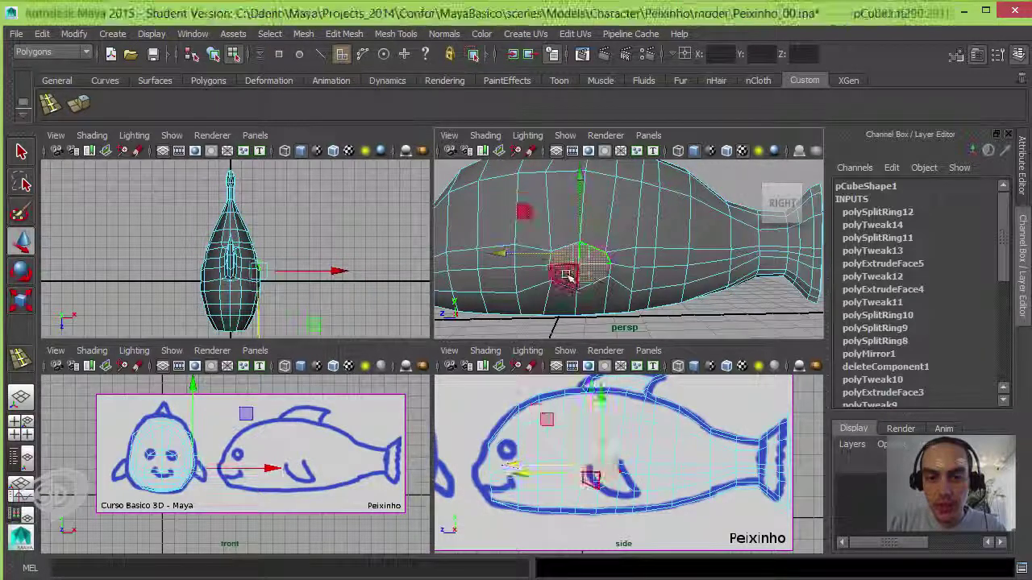
- Select the flank face under the drawn fin, test an extrusion, undo it, and inspect the area
{"action": "left_click", "coordinate": [621, 203]}
{"action": "mouse_move", "coordinate": [621, 204]}
{"action": "left_mouse_down", "text": "alt"}
{"action": "mouse_move", "coordinate": [724, 212]}
{"action": "mouse_move", "coordinate": [613, 234]}
{"action": "mouse_move", "coordinate": [659, 280]}
{"action": "mouse_move", "coordinate": [717, 266]}
{"action": "mouse_move", "coordinate": [730, 246]}
{"action": "mouse_move", "coordinate": [742, 290]}
{"action": "mouse_move", "coordinate": [666, 287]}
{"action": "left_mouse_up", "text": "alt"}
{"action": "key", "text": "ctrl+e"}
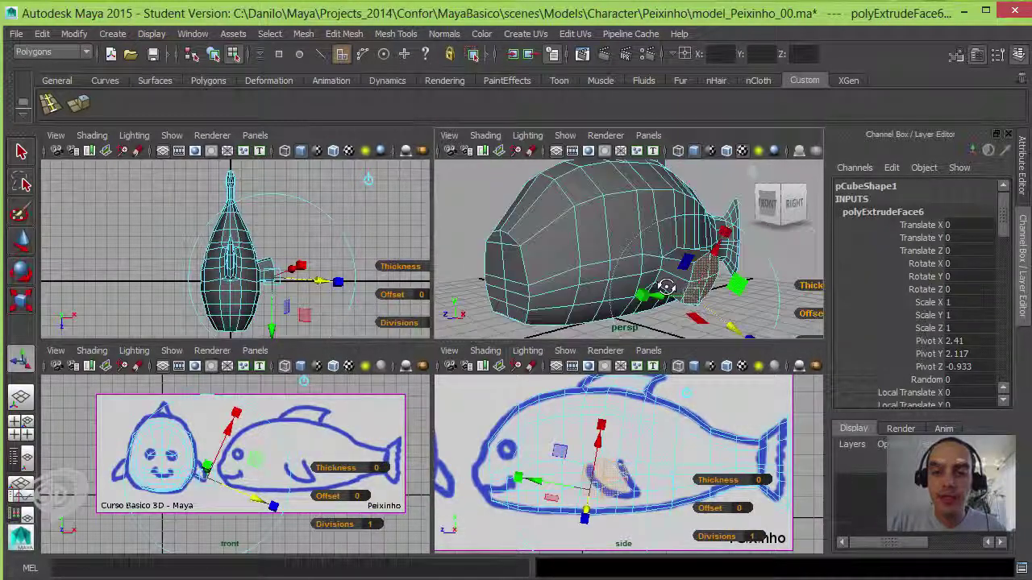
{"action": "key", "text": "ctrl+z"}
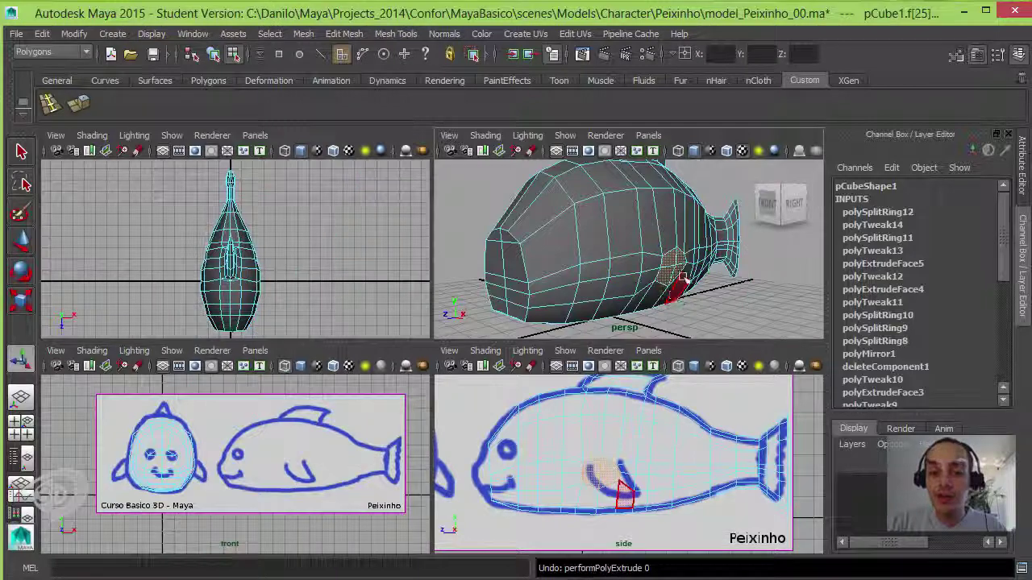
{"action": "left_click_drag", "start_coordinate": [673, 298], "coordinate": [603, 265], "text": "alt"}
{"action": "scroll", "coordinate": [603, 265], "scroll_direction": "up", "scroll_amount": 3}
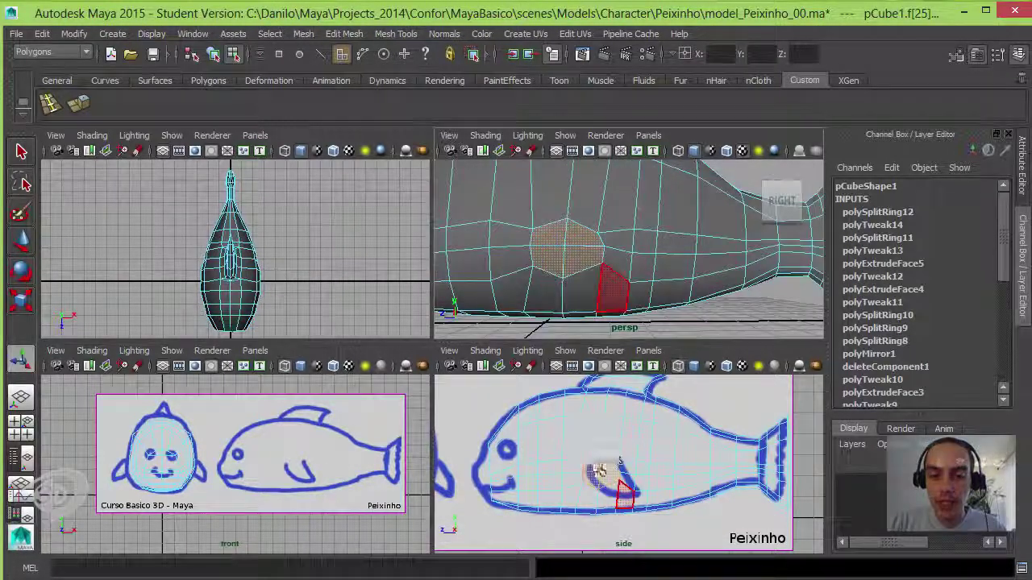
{"action": "left_click_drag", "start_coordinate": [626, 238], "coordinate": [690, 277], "text": "alt"}
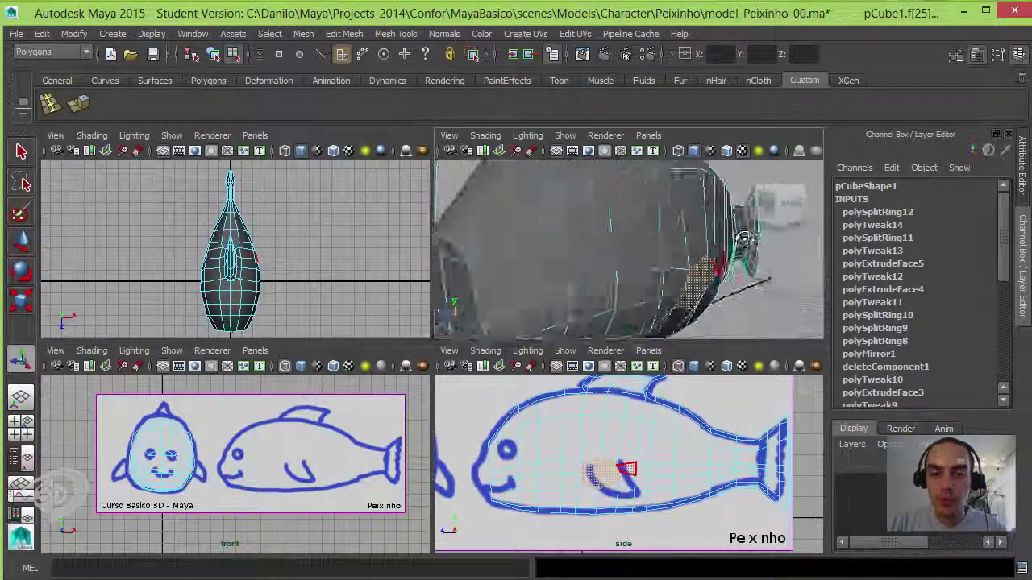
{"action": "scroll", "coordinate": [691, 276], "scroll_direction": "down", "scroll_amount": 3}
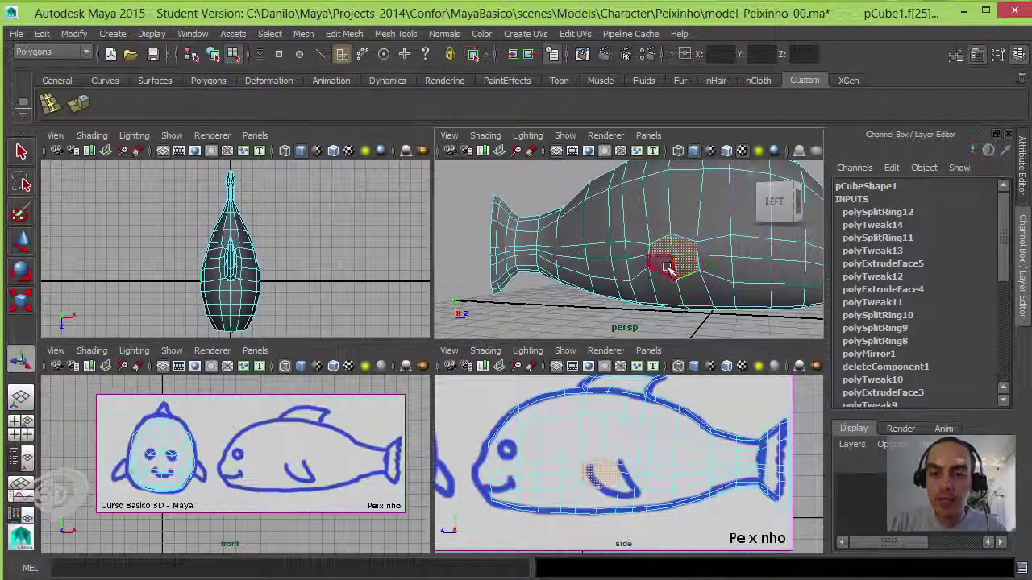
{"action": "mouse_move", "coordinate": [666, 266]}
{"action": "left_mouse_down", "text": "alt"}
{"action": "mouse_move", "coordinate": [692, 295]}
{"action": "mouse_move", "coordinate": [355, 294]}
{"action": "left_mouse_up", "text": "alt"}
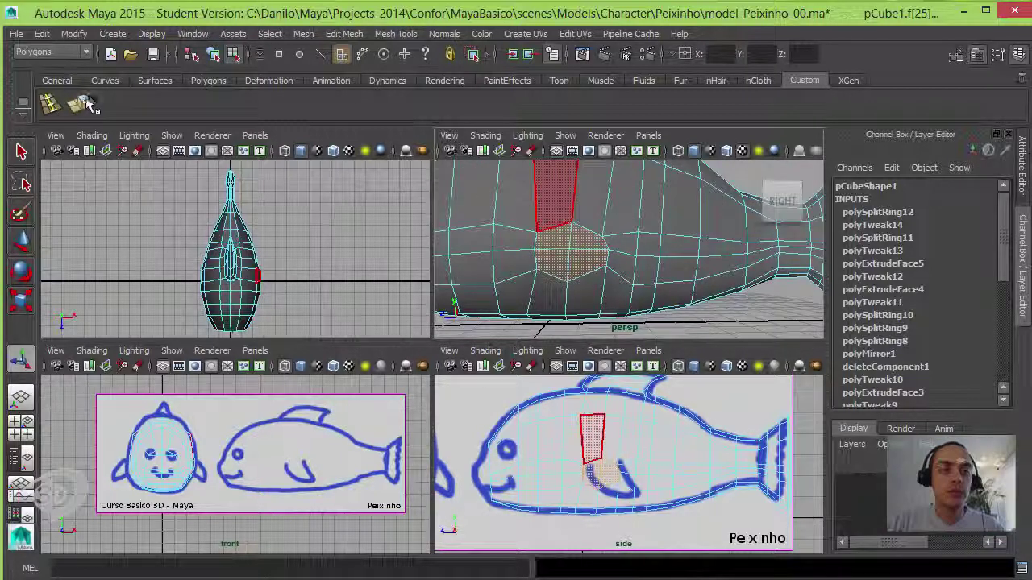
- Extrude the flank face again and scale the new face down toward its centre
{"action": "key", "text": "ctrl+e"}
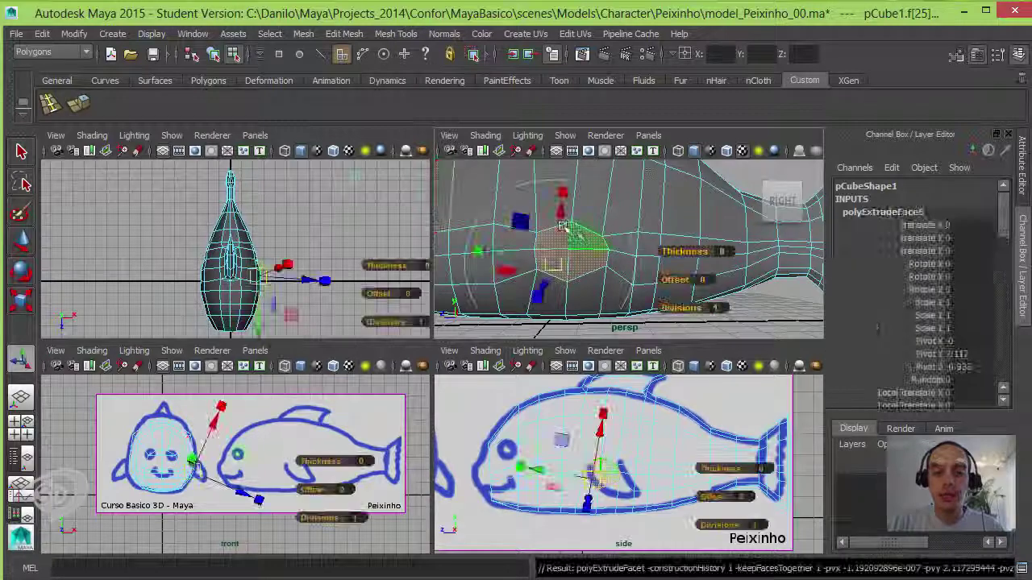
{"action": "mouse_move", "coordinate": [580, 239]}
{"action": "left_mouse_down", "text": "alt"}
{"action": "mouse_move", "coordinate": [634, 206]}
{"action": "mouse_move", "coordinate": [736, 284]}
{"action": "mouse_move", "coordinate": [757, 165]}
{"action": "left_mouse_up", "text": "alt"}
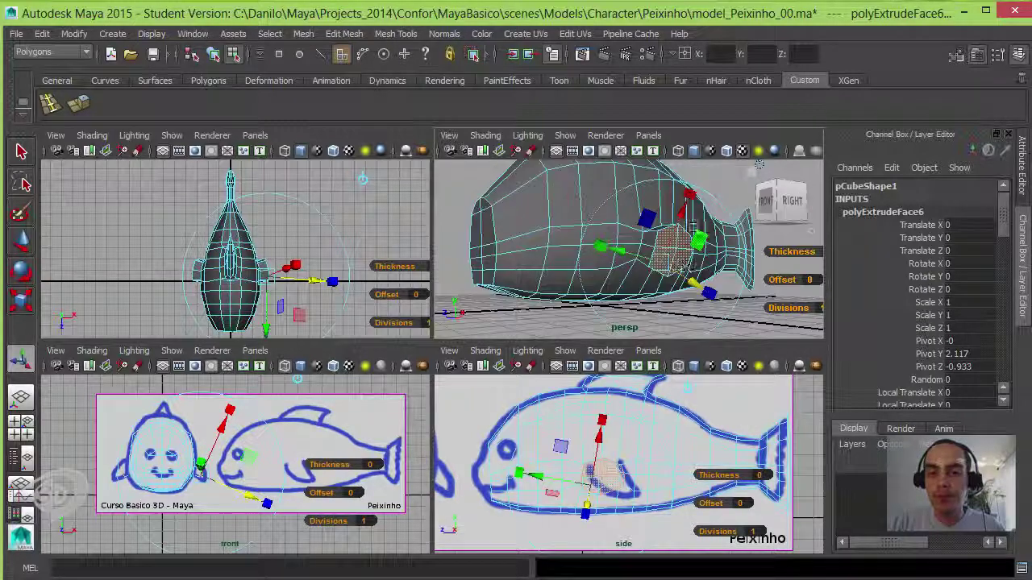
{"action": "left_click_drag", "start_coordinate": [692, 197], "coordinate": [687, 200]}
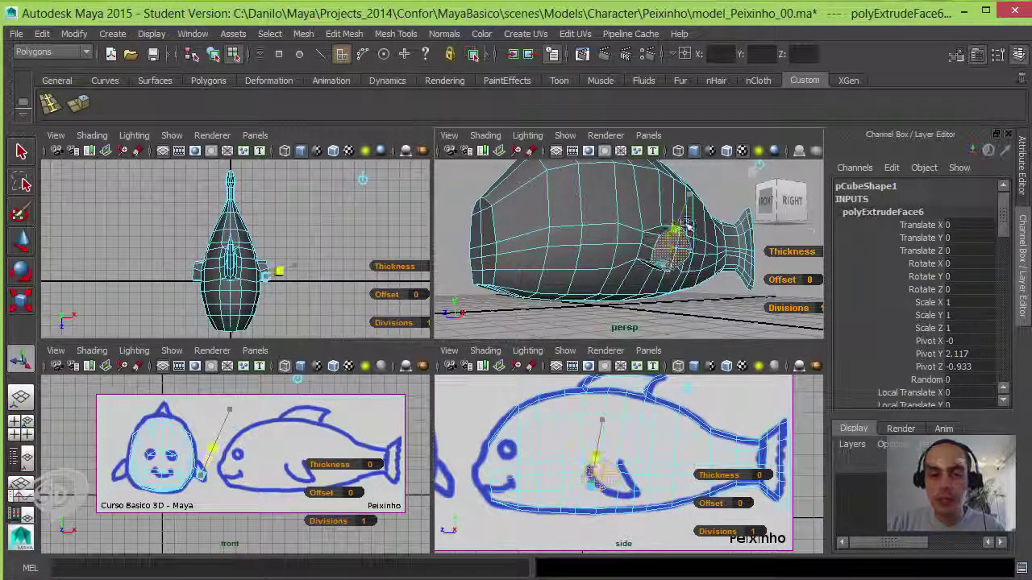
{"action": "key", "text": "r"}
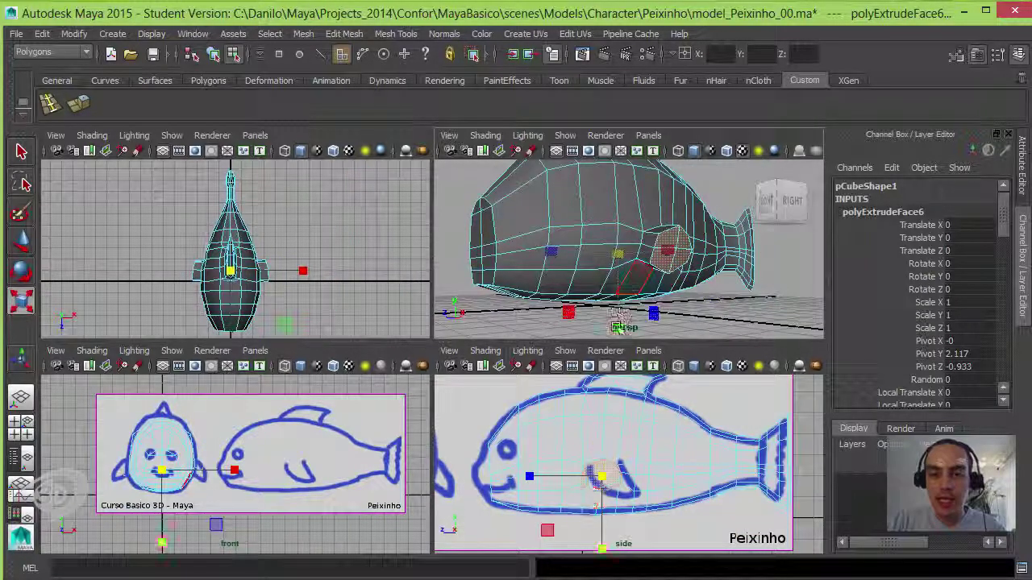
{"action": "left_click_drag", "start_coordinate": [624, 306], "coordinate": [751, 276], "text": "alt"}
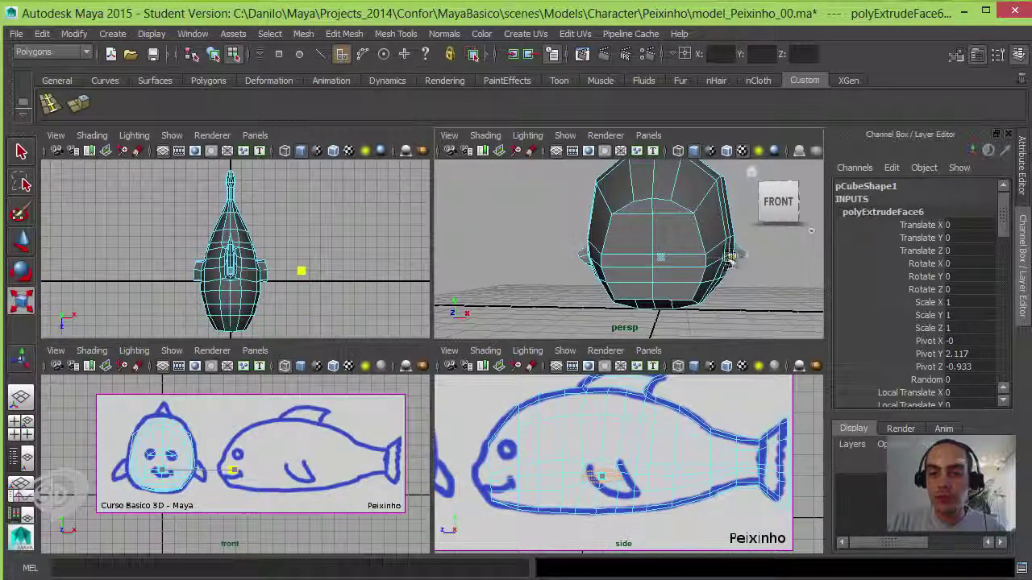
- Move the extruded face sideways and pull it upward into a fin stub
{"action": "mouse_move", "coordinate": [734, 268]}
{"action": "left_mouse_down", "text": "alt"}
{"action": "mouse_move", "coordinate": [612, 285]}
{"action": "mouse_move", "coordinate": [633, 233]}
{"action": "mouse_move", "coordinate": [588, 266]}
{"action": "mouse_move", "coordinate": [600, 285]}
{"action": "mouse_move", "coordinate": [564, 266]}
{"action": "left_mouse_up", "text": "alt"}
{"action": "key", "text": "w"}
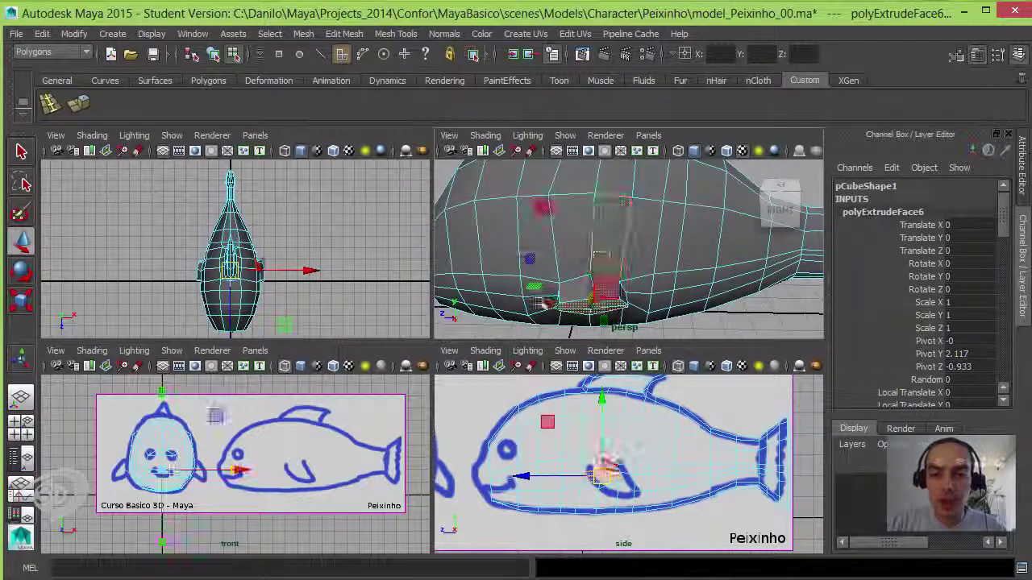
{"action": "mouse_move", "coordinate": [535, 257]}
{"action": "left_mouse_down", "text": "alt"}
{"action": "mouse_move", "coordinate": [591, 243]}
{"action": "mouse_move", "coordinate": [576, 243]}
{"action": "left_mouse_up", "text": "alt"}
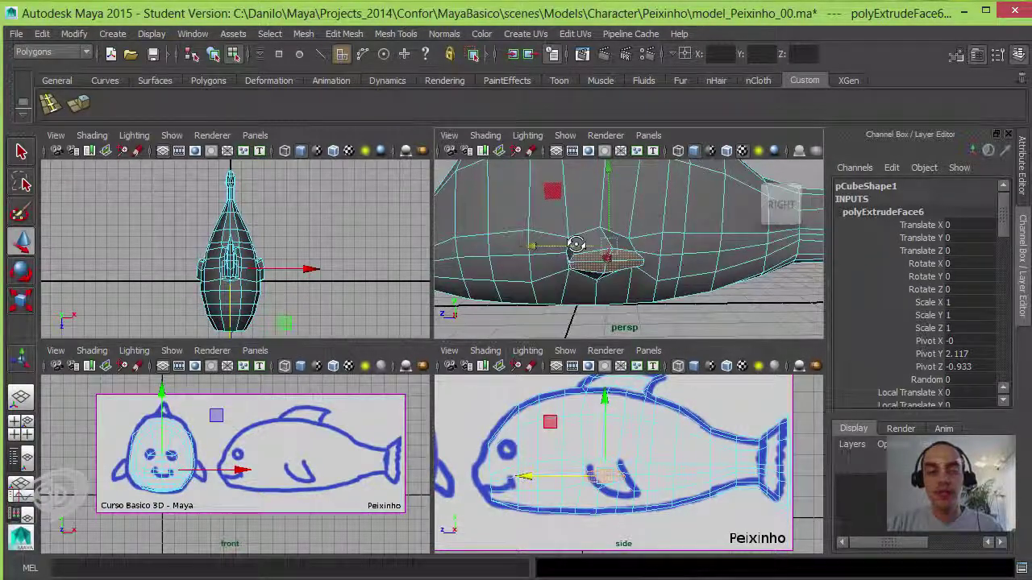
{"action": "mouse_move", "coordinate": [508, 153]}
{"action": "left_mouse_down"}
{"action": "mouse_move", "coordinate": [606, 237]}
{"action": "mouse_move", "coordinate": [630, 231]}
{"action": "left_mouse_up"}
{"action": "left_click_drag", "start_coordinate": [556, 206], "coordinate": [515, 157]}
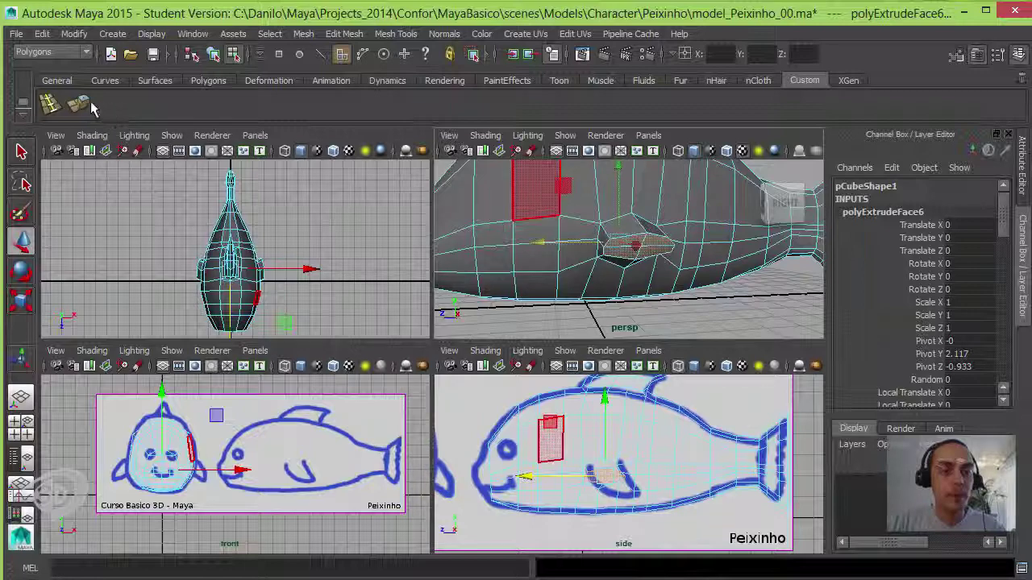
- Undo the accidental extrusions and the last face move on the fish
{"action": "left_click", "coordinate": [81, 105]}
{"action": "mouse_move", "coordinate": [612, 241]}
{"action": "left_mouse_down", "text": "alt"}
{"action": "mouse_move", "coordinate": [693, 233]}
{"action": "mouse_move", "coordinate": [681, 291]}
{"action": "left_mouse_up", "text": "alt"}
{"action": "key", "text": "ctrl+z"}
{"action": "key", "text": "ctrl+z"}
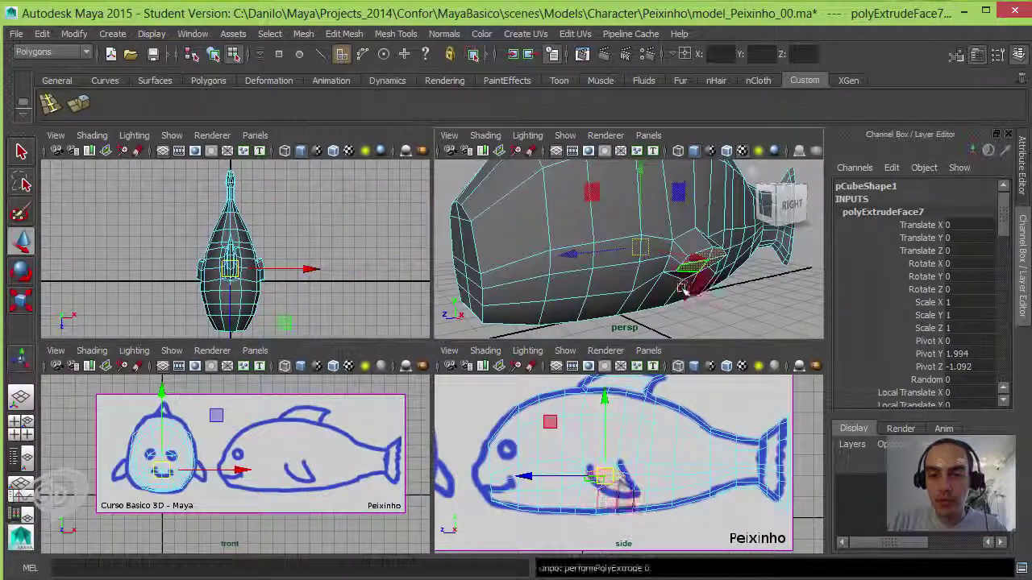
{"action": "key", "text": "ctrl+z"}
{"action": "key", "text": "ctrl+z"}
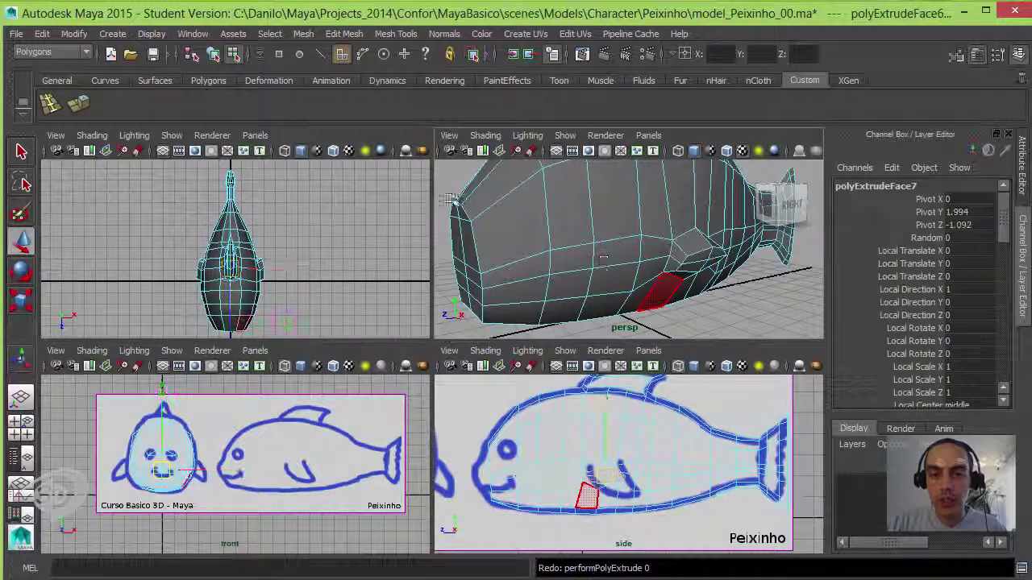
{"action": "key", "text": "ctrl+z"}
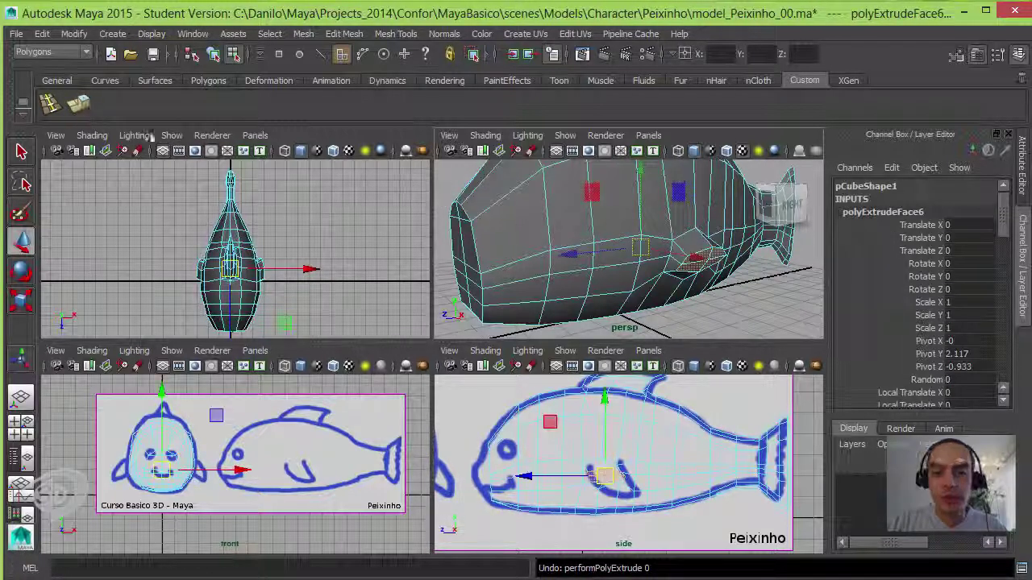
- Extrude the belly face and pull it outward, then undo that move
{"action": "key", "text": "ctrl+e"}
{"action": "left_click_drag", "start_coordinate": [677, 266], "coordinate": [736, 322], "text": "alt"}
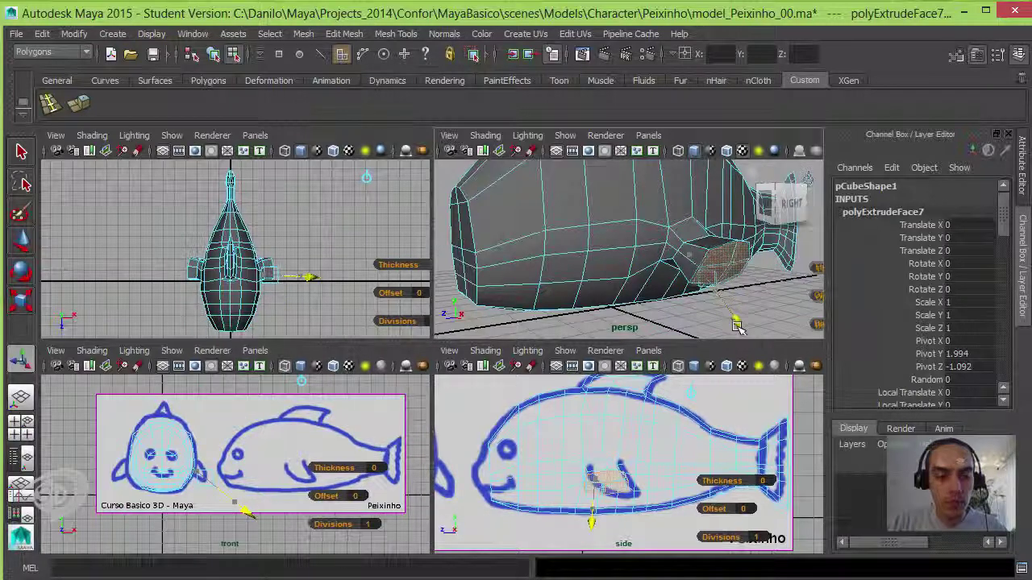
{"action": "left_click_drag", "start_coordinate": [736, 322], "coordinate": [740, 330]}
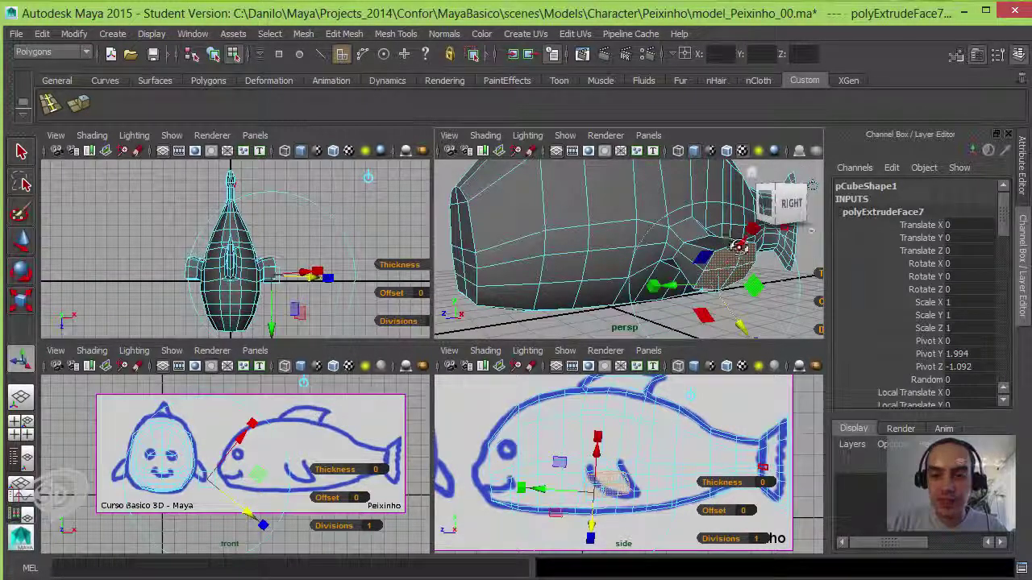
{"action": "left_click_drag", "start_coordinate": [508, 302], "coordinate": [571, 230], "text": "alt"}
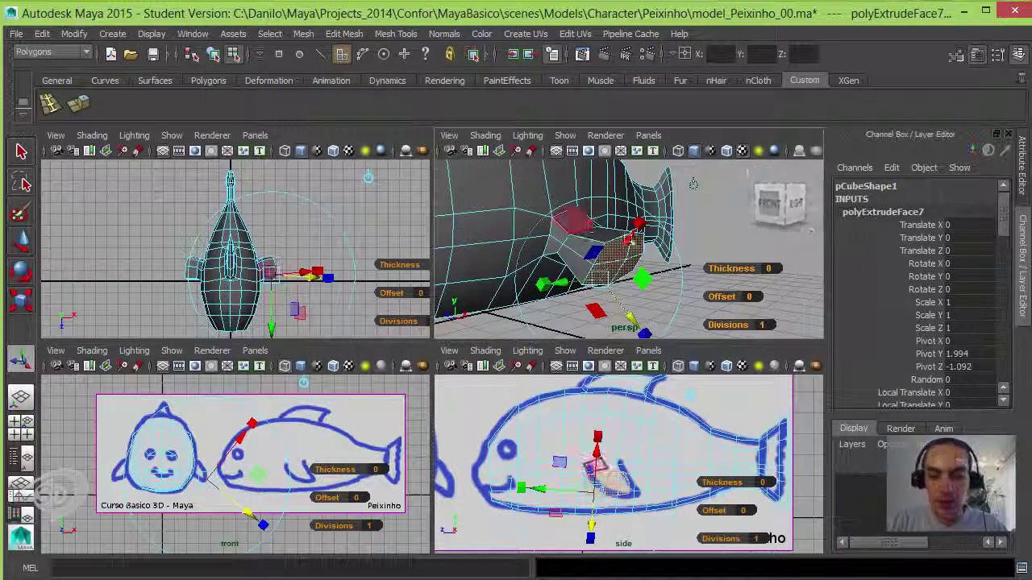
{"action": "key", "text": "r"}
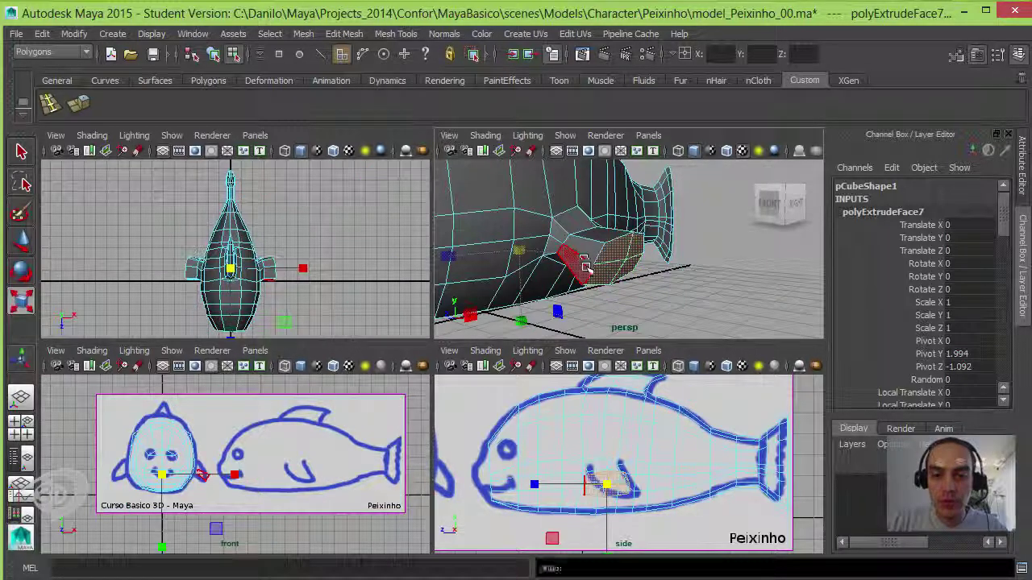
{"action": "key", "text": "ctrl+z"}
{"action": "key", "text": "ctrl+z"}
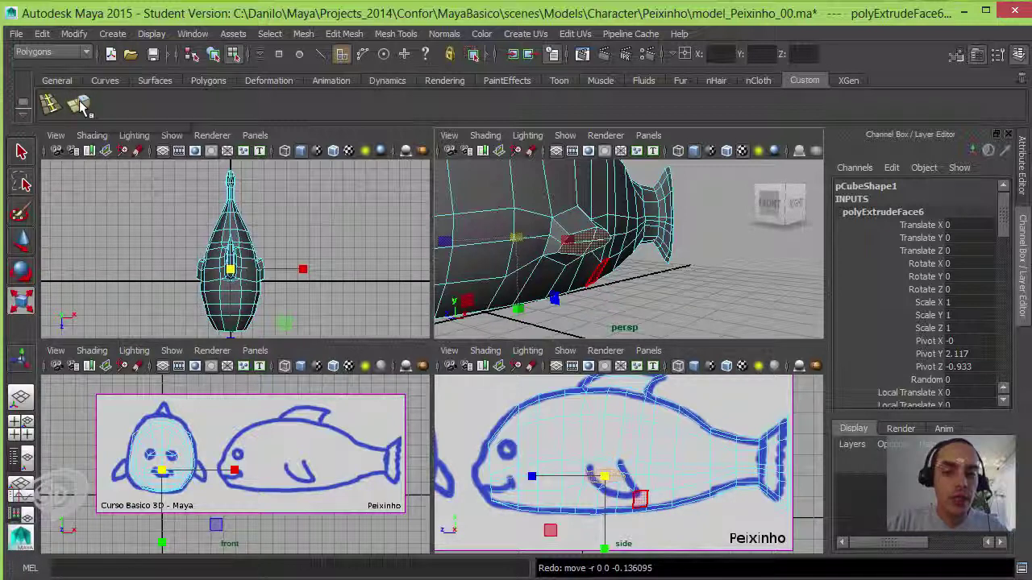
- Extrude the belly face again and drag it back toward the tail and down from the body
{"action": "key", "text": "ctrl+e"}
{"action": "left_click_drag", "start_coordinate": [610, 287], "coordinate": [691, 182]}
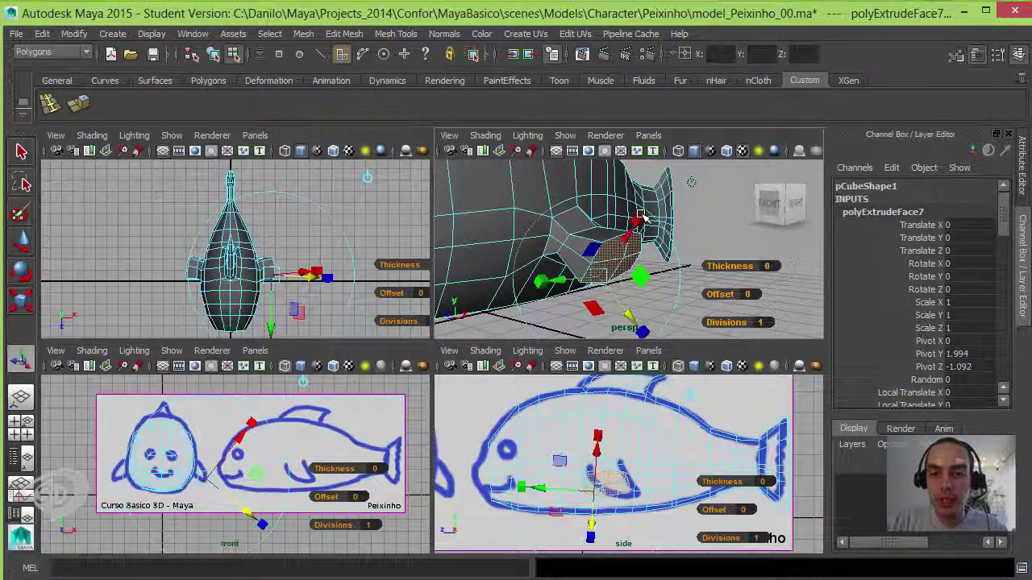
{"action": "left_click_drag", "start_coordinate": [641, 217], "coordinate": [573, 300]}
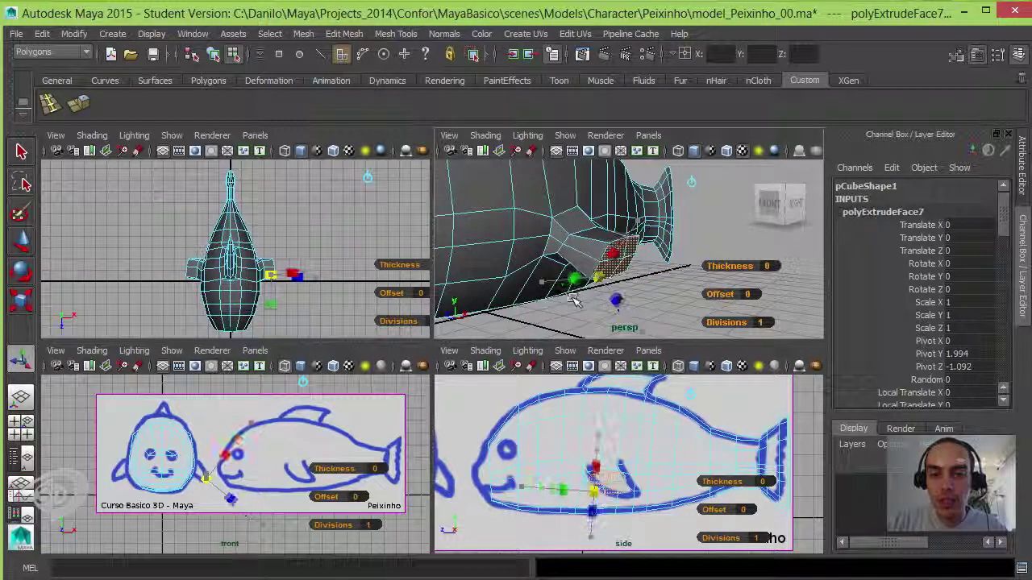
{"action": "left_click_drag", "start_coordinate": [574, 299], "coordinate": [597, 274]}
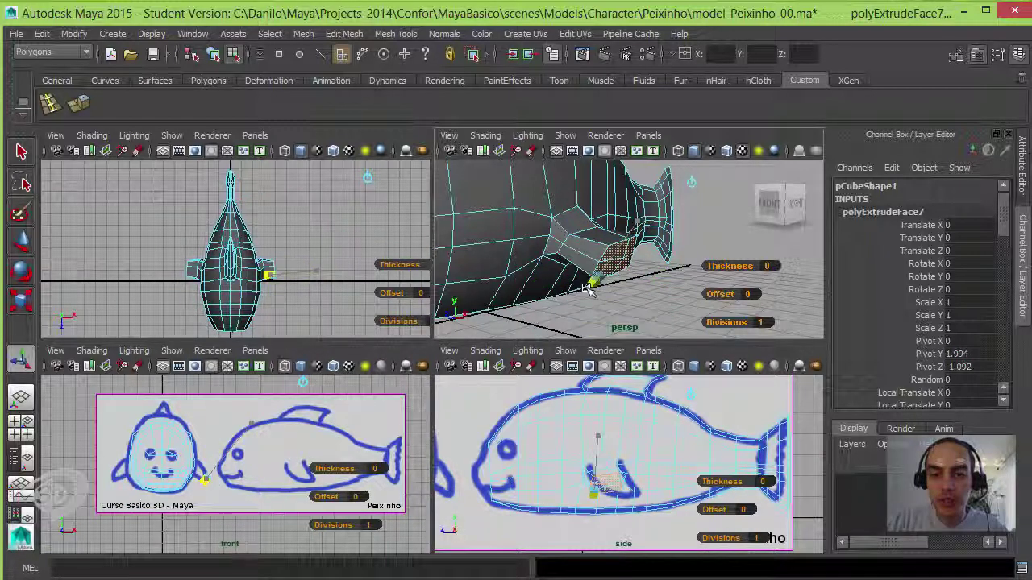
{"action": "left_click", "coordinate": [691, 181]}
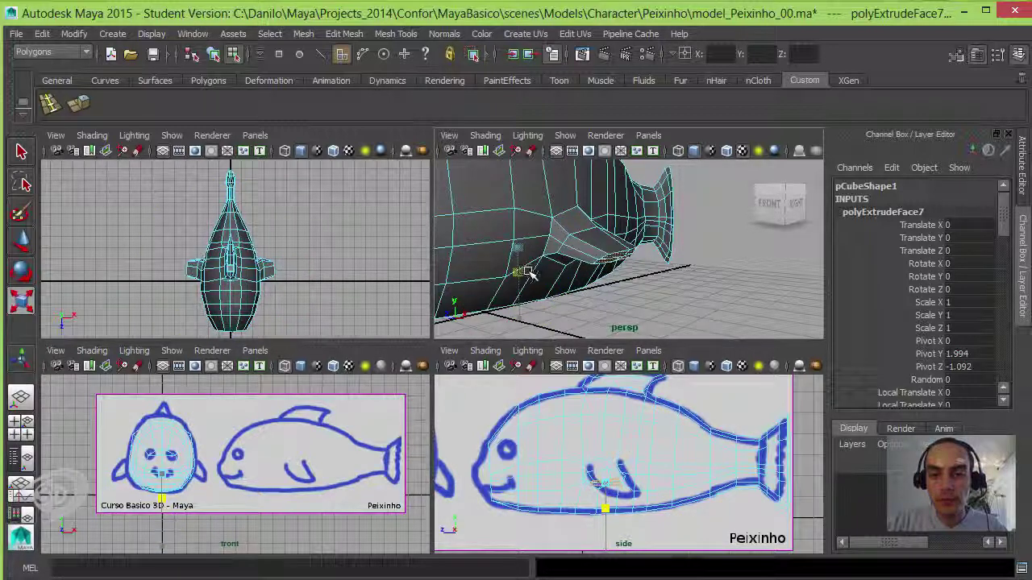
{"action": "left_click_drag", "start_coordinate": [528, 272], "coordinate": [615, 180], "text": "alt"}
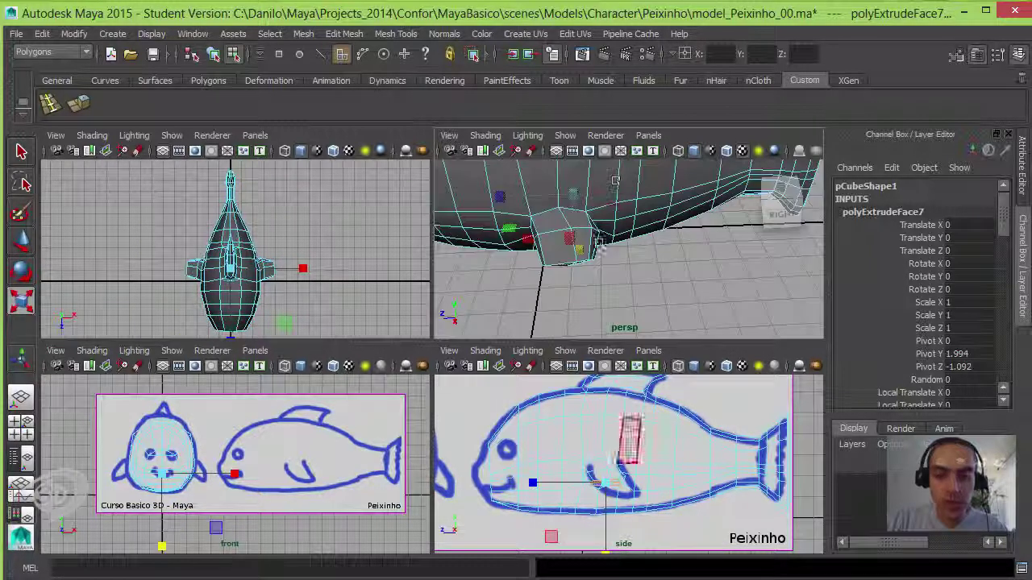
{"action": "key", "text": "w"}
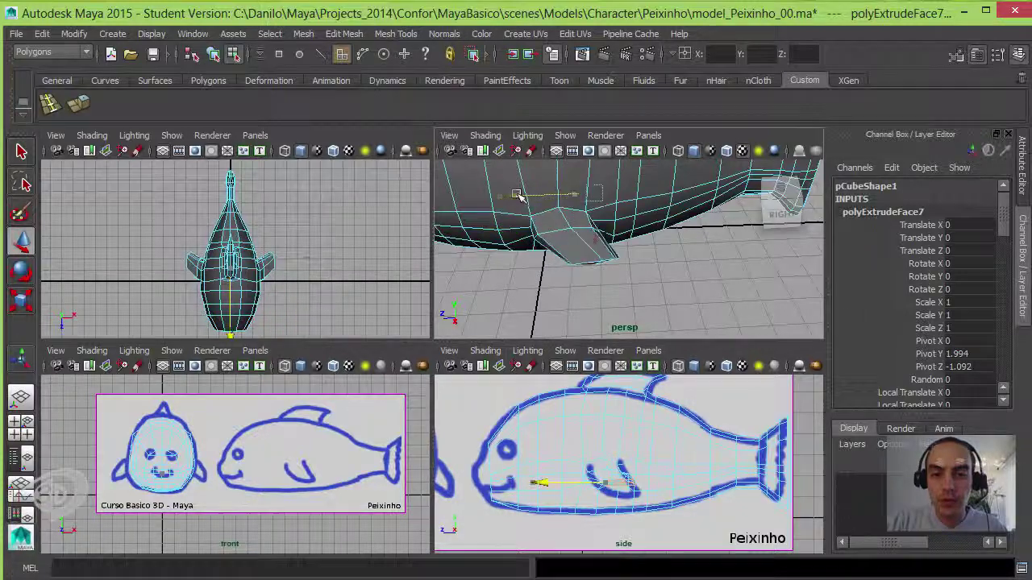
{"action": "left_click_drag", "start_coordinate": [517, 195], "coordinate": [661, 179], "text": "alt"}
- Move the belly fin's edge and base vertices to thin and flatten it, then return to object mode
{"action": "mouse_move", "coordinate": [674, 236]}
{"action": "left_mouse_down", "text": "alt"}
{"action": "mouse_move", "coordinate": [617, 332]}
{"action": "mouse_move", "coordinate": [568, 252]}
{"action": "mouse_move", "coordinate": [661, 294]}
{"action": "mouse_move", "coordinate": [625, 284]}
{"action": "mouse_move", "coordinate": [588, 299]}
{"action": "left_mouse_up", "text": "alt"}
{"action": "key", "text": "F9"}
{"action": "left_click", "coordinate": [556, 284]}
{"action": "left_click", "coordinate": [600, 284]}
{"action": "left_click", "coordinate": [591, 305]}
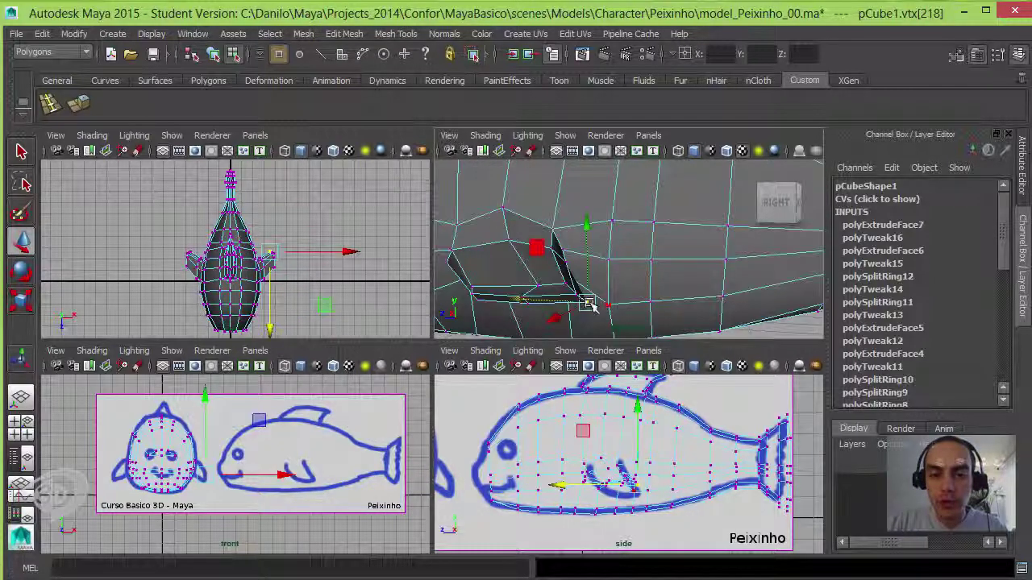
{"action": "key", "text": "w"}
{"action": "mouse_move", "coordinate": [594, 293]}
{"action": "left_mouse_down", "text": "alt"}
{"action": "mouse_move", "coordinate": [557, 263]}
{"action": "mouse_move", "coordinate": [530, 296]}
{"action": "mouse_move", "coordinate": [534, 276]}
{"action": "mouse_move", "coordinate": [476, 262]}
{"action": "mouse_move", "coordinate": [494, 263]}
{"action": "left_mouse_up", "text": "alt"}
{"action": "left_click", "coordinate": [535, 274]}
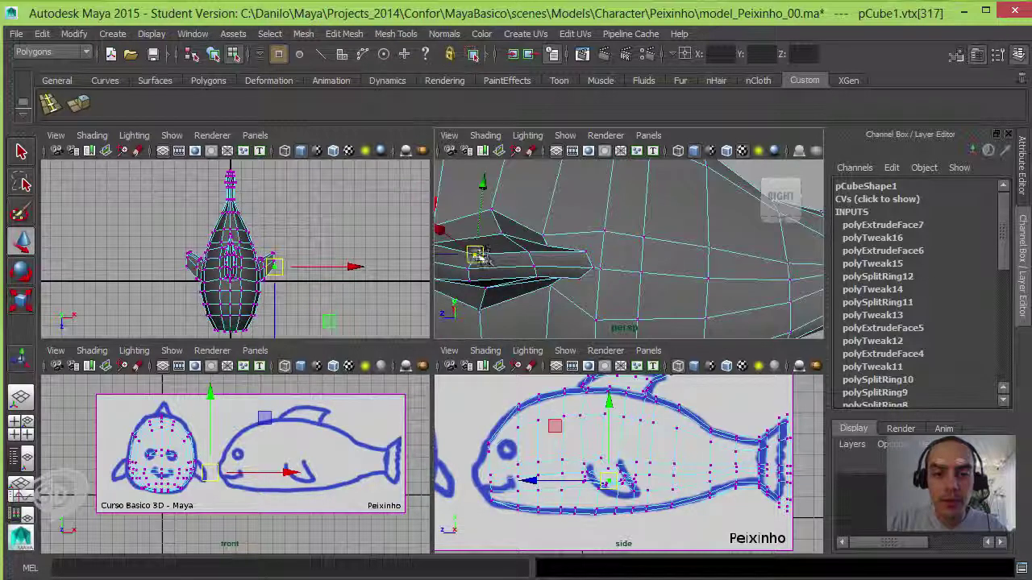
{"action": "mouse_move", "coordinate": [598, 260]}
{"action": "left_mouse_down", "text": "alt"}
{"action": "mouse_move", "coordinate": [551, 242]}
{"action": "mouse_move", "coordinate": [578, 278]}
{"action": "mouse_move", "coordinate": [550, 278]}
{"action": "mouse_move", "coordinate": [597, 272]}
{"action": "left_mouse_up", "text": "alt"}
{"action": "left_click", "coordinate": [576, 256]}
{"action": "left_click", "coordinate": [548, 278]}
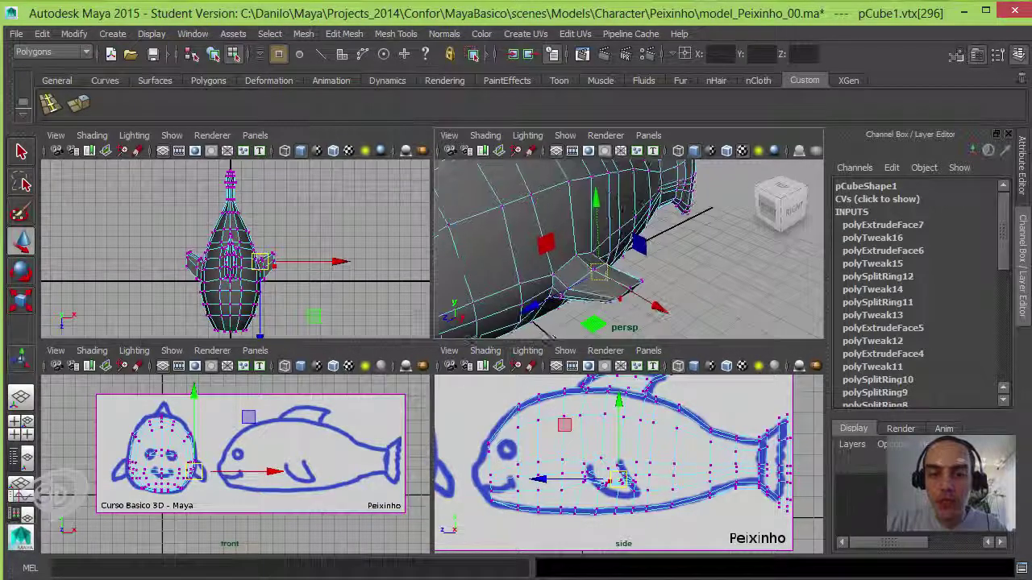
{"action": "key", "text": "F8"}
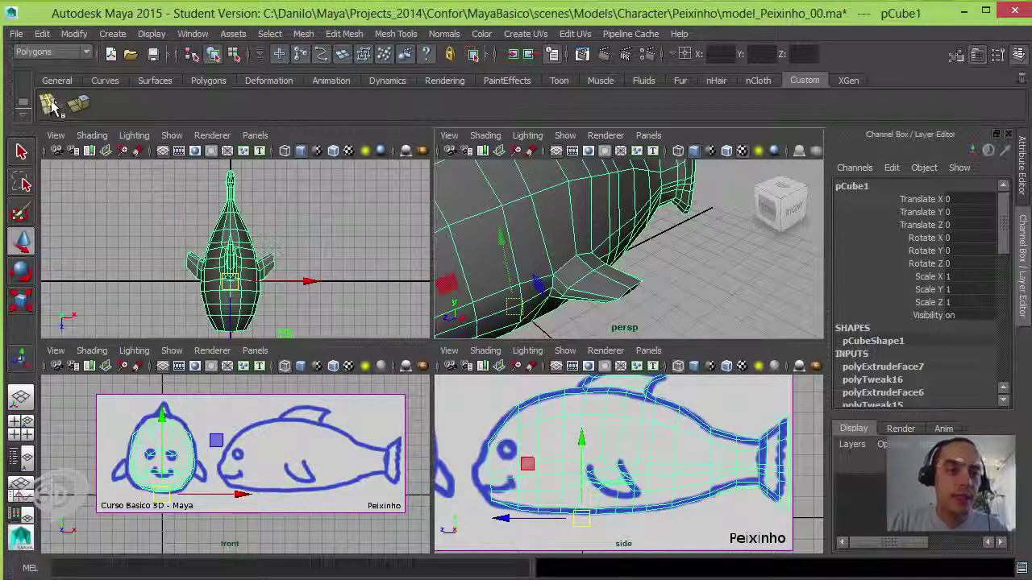
- Add an edge loop across the belly fin's length and inspect it from several angles
{"action": "left_click", "coordinate": [47, 100]}
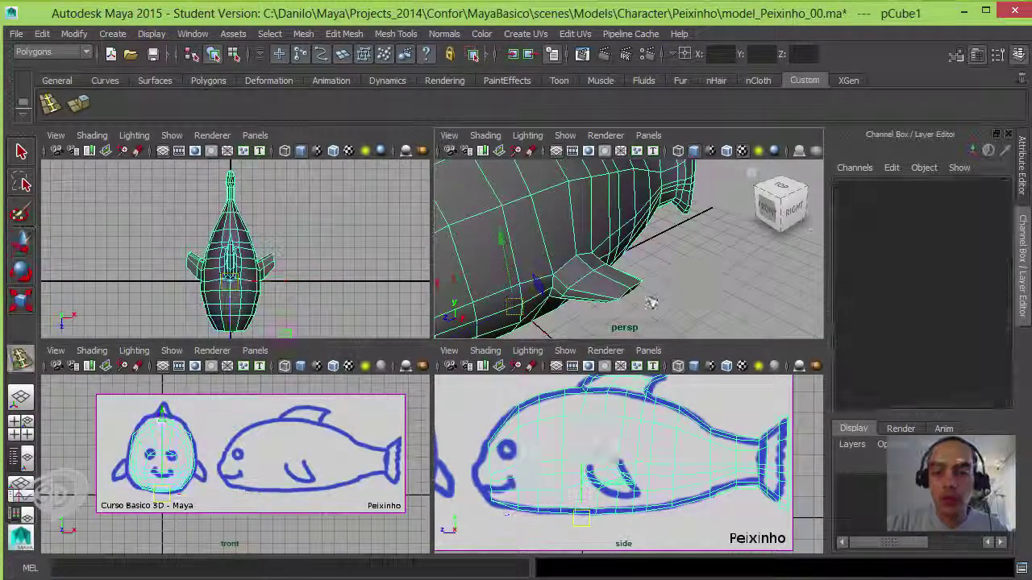
{"action": "left_click_drag", "start_coordinate": [659, 282], "coordinate": [610, 307], "text": "alt"}
{"action": "left_click", "coordinate": [611, 277]}
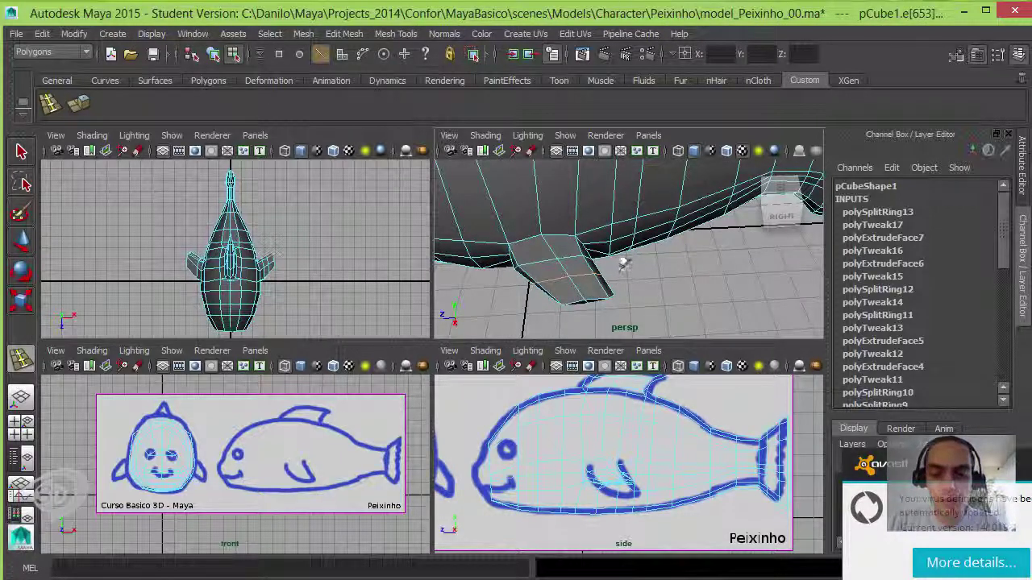
{"action": "key", "text": "r"}
{"action": "key", "text": "w"}
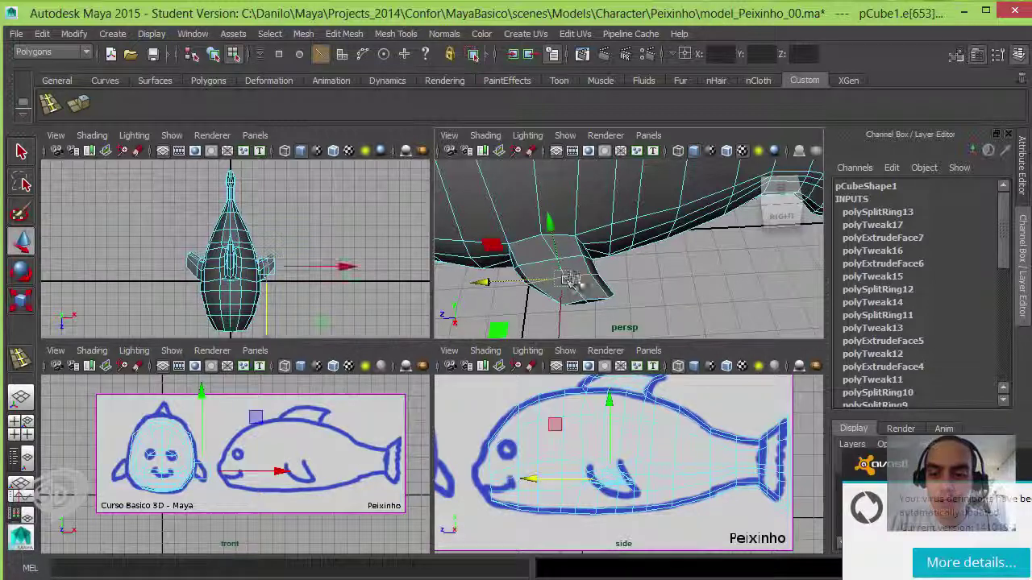
{"action": "left_click_drag", "start_coordinate": [571, 280], "coordinate": [580, 299], "text": "alt"}
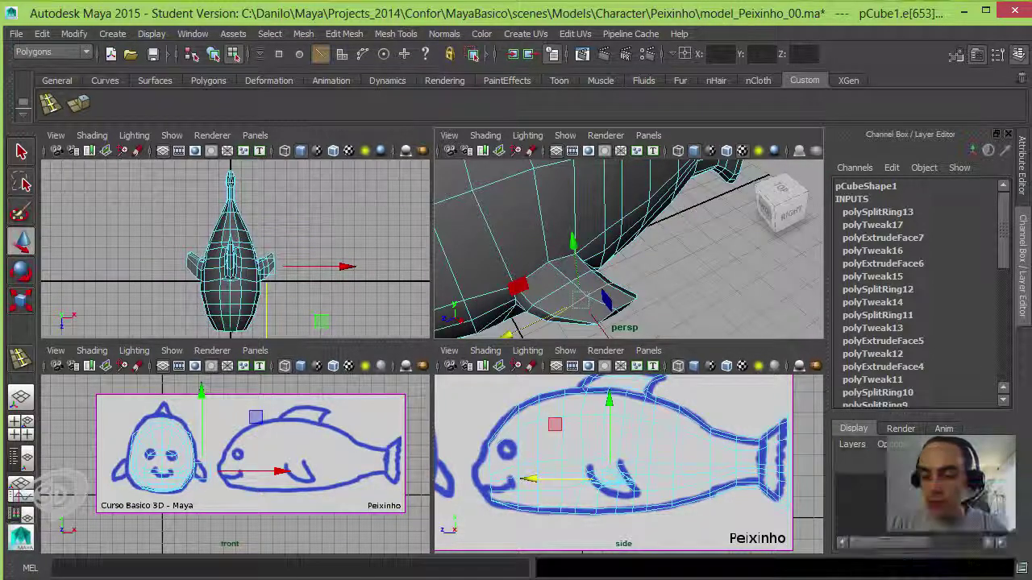
{"action": "left_click_drag", "start_coordinate": [601, 328], "coordinate": [625, 243], "text": "alt"}
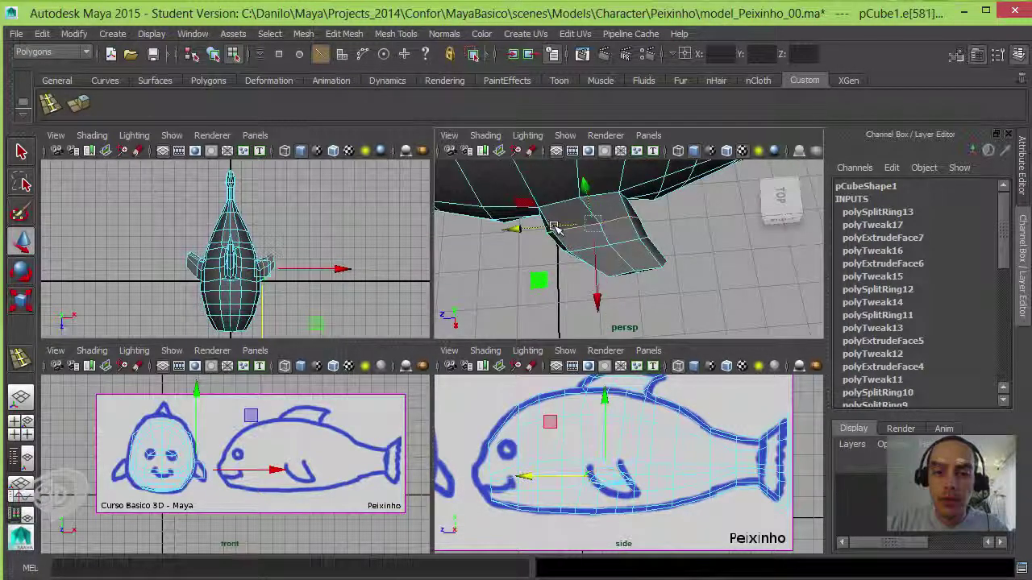
{"action": "mouse_move", "coordinate": [553, 228]}
{"action": "left_mouse_down", "text": "alt"}
{"action": "mouse_move", "coordinate": [639, 200]}
{"action": "mouse_move", "coordinate": [669, 242]}
{"action": "mouse_move", "coordinate": [766, 290]}
{"action": "mouse_move", "coordinate": [714, 272]}
{"action": "mouse_move", "coordinate": [733, 225]}
{"action": "mouse_move", "coordinate": [712, 276]}
{"action": "mouse_move", "coordinate": [610, 278]}
{"action": "mouse_move", "coordinate": [718, 306]}
{"action": "mouse_move", "coordinate": [661, 253]}
{"action": "mouse_move", "coordinate": [695, 264]}
{"action": "mouse_move", "coordinate": [677, 277]}
{"action": "mouse_move", "coordinate": [610, 270]}
{"action": "mouse_move", "coordinate": [637, 290]}
{"action": "left_mouse_up", "text": "alt"}
- Select the belly fin's tip vertices and drag them to taper the fin
{"action": "key", "text": "F9"}
{"action": "left_click", "coordinate": [660, 252]}
{"action": "left_click", "coordinate": [608, 266]}
{"action": "left_click", "coordinate": [592, 258]}
{"action": "left_click", "coordinate": [592, 258]}
{"action": "left_click", "coordinate": [644, 295]}
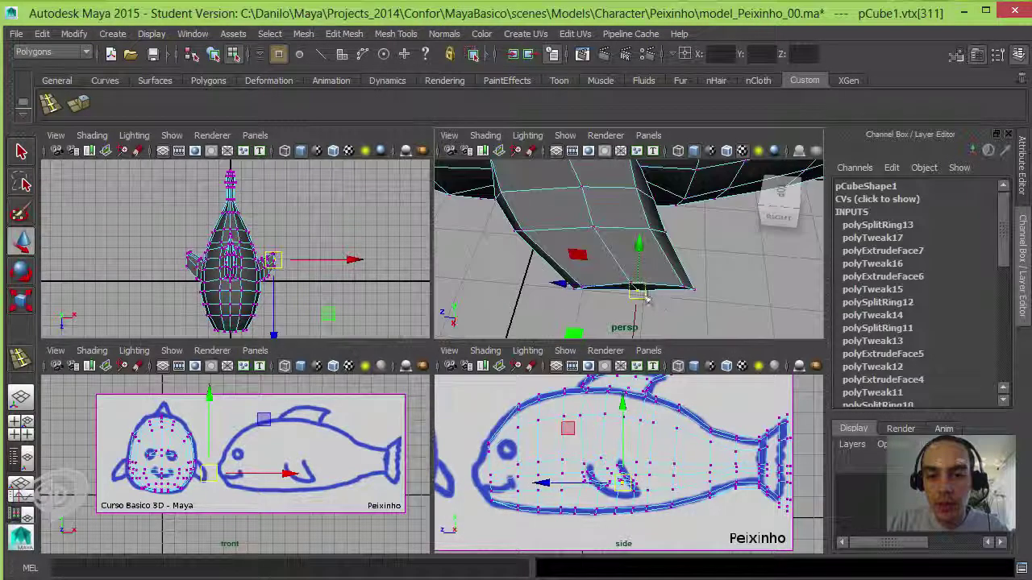
{"action": "left_click", "coordinate": [637, 291]}
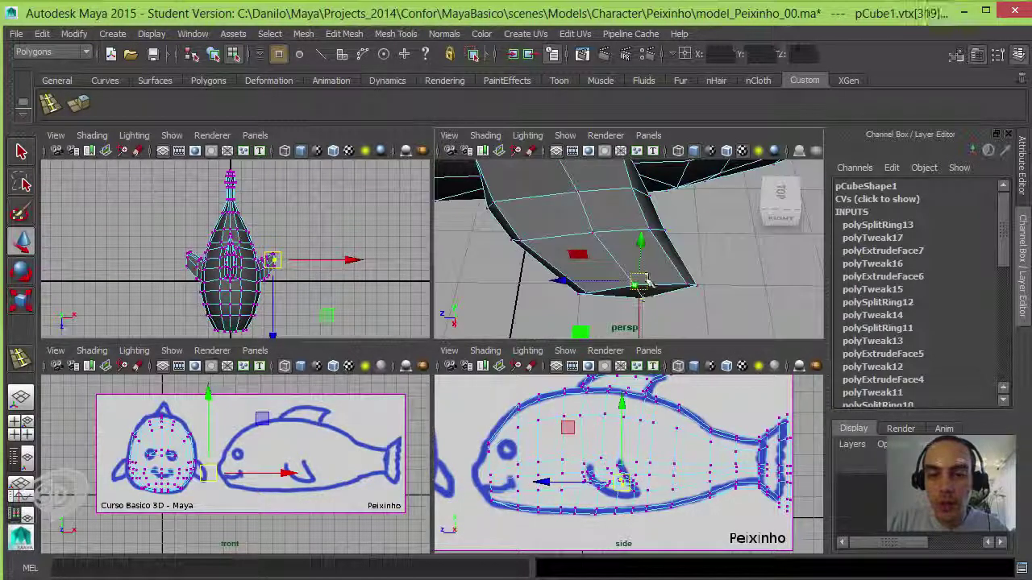
{"action": "mouse_move", "coordinate": [637, 292]}
{"action": "left_mouse_down", "text": "alt"}
{"action": "mouse_move", "coordinate": [691, 185]}
{"action": "mouse_move", "coordinate": [686, 173]}
{"action": "left_mouse_up", "text": "alt"}
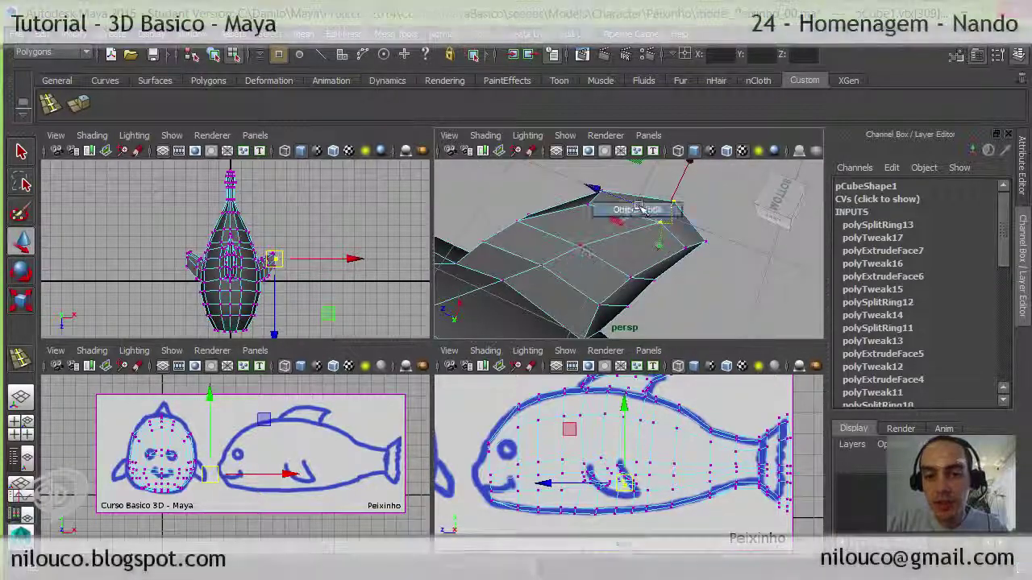
- Clear the selection, select the whole fish, and orbit around its fins and tail
{"action": "left_click", "coordinate": [617, 207]}
{"action": "mouse_move", "coordinate": [636, 184]}
{"action": "left_mouse_down", "text": "alt"}
{"action": "mouse_move", "coordinate": [691, 299]}
{"action": "mouse_move", "coordinate": [662, 285]}
{"action": "mouse_move", "coordinate": [548, 299]}
{"action": "mouse_move", "coordinate": [572, 308]}
{"action": "mouse_move", "coordinate": [464, 290]}
{"action": "mouse_move", "coordinate": [511, 239]}
{"action": "mouse_move", "coordinate": [459, 231]}
{"action": "mouse_move", "coordinate": [470, 223]}
{"action": "mouse_move", "coordinate": [524, 232]}
{"action": "mouse_move", "coordinate": [491, 261]}
{"action": "mouse_move", "coordinate": [640, 267]}
{"action": "mouse_move", "coordinate": [651, 291]}
{"action": "mouse_move", "coordinate": [640, 258]}
{"action": "mouse_move", "coordinate": [660, 253]}
{"action": "left_mouse_up", "text": "alt"}
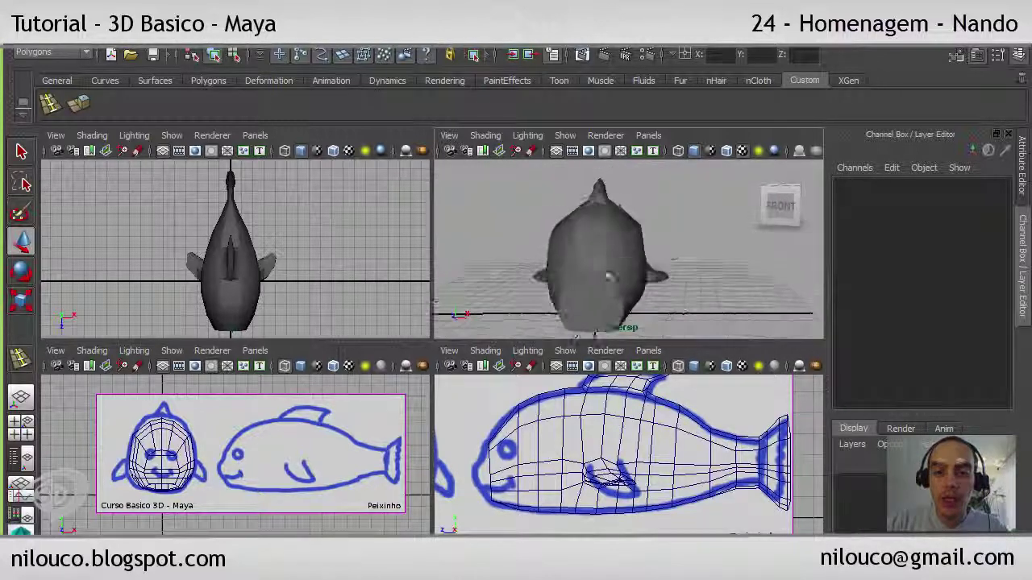
{"action": "left_click", "coordinate": [607, 277]}
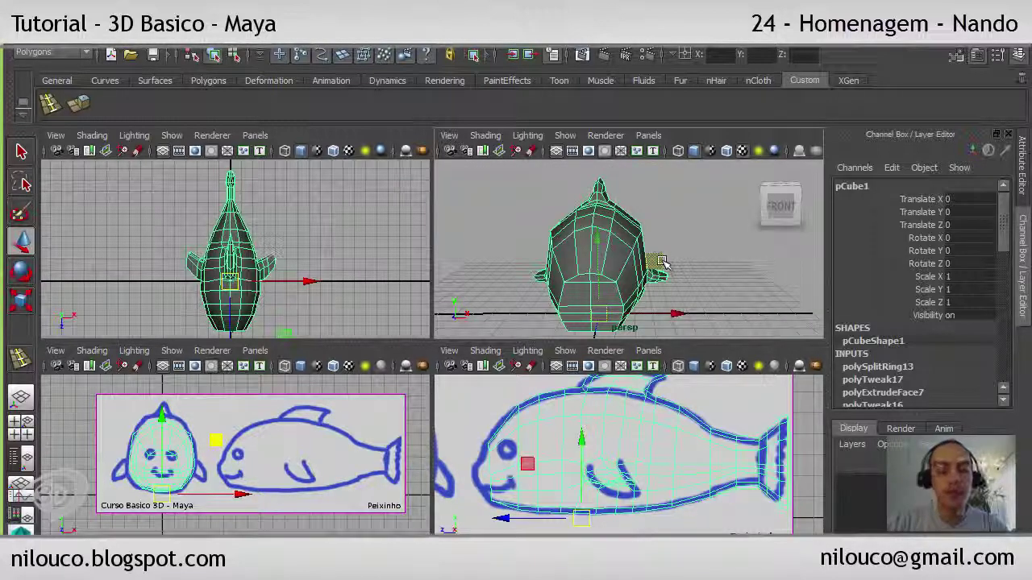
{"action": "mouse_move", "coordinate": [661, 266]}
{"action": "left_mouse_down", "text": "alt"}
{"action": "mouse_move", "coordinate": [677, 264]}
{"action": "mouse_move", "coordinate": [662, 254]}
{"action": "mouse_move", "coordinate": [548, 297]}
{"action": "left_mouse_up", "text": "alt"}
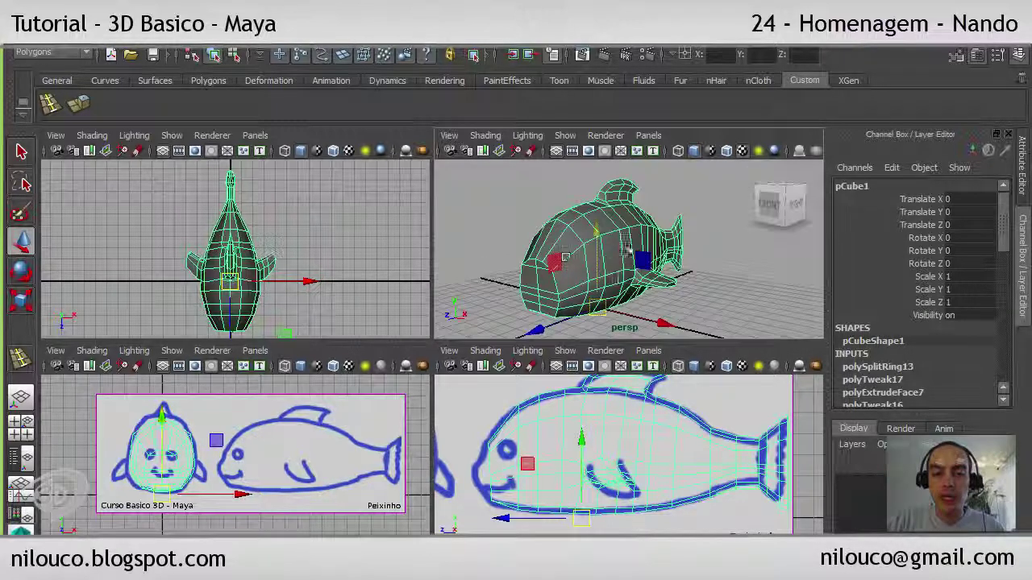
{"action": "left_click_drag", "start_coordinate": [674, 287], "coordinate": [717, 274], "text": "alt"}
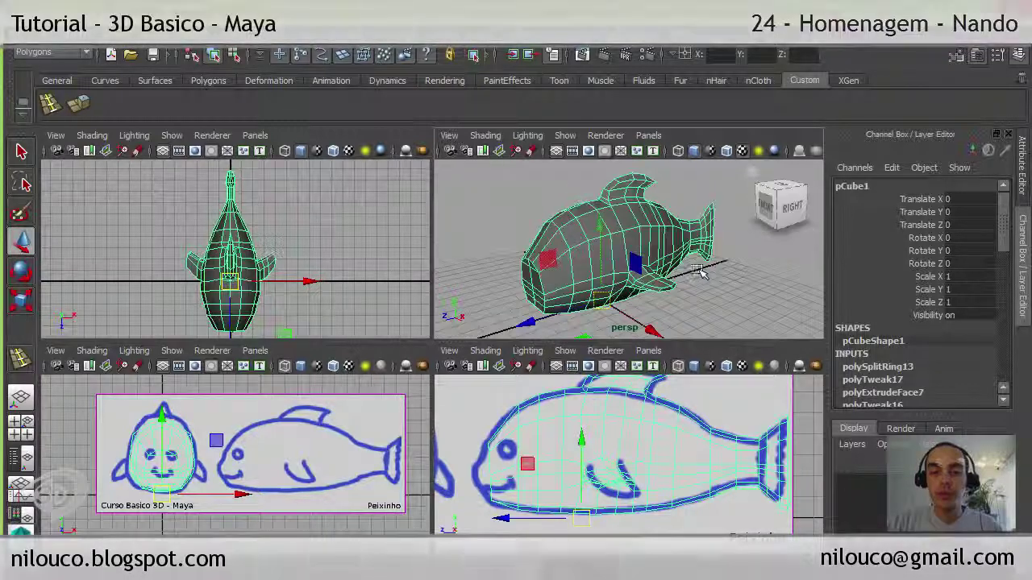